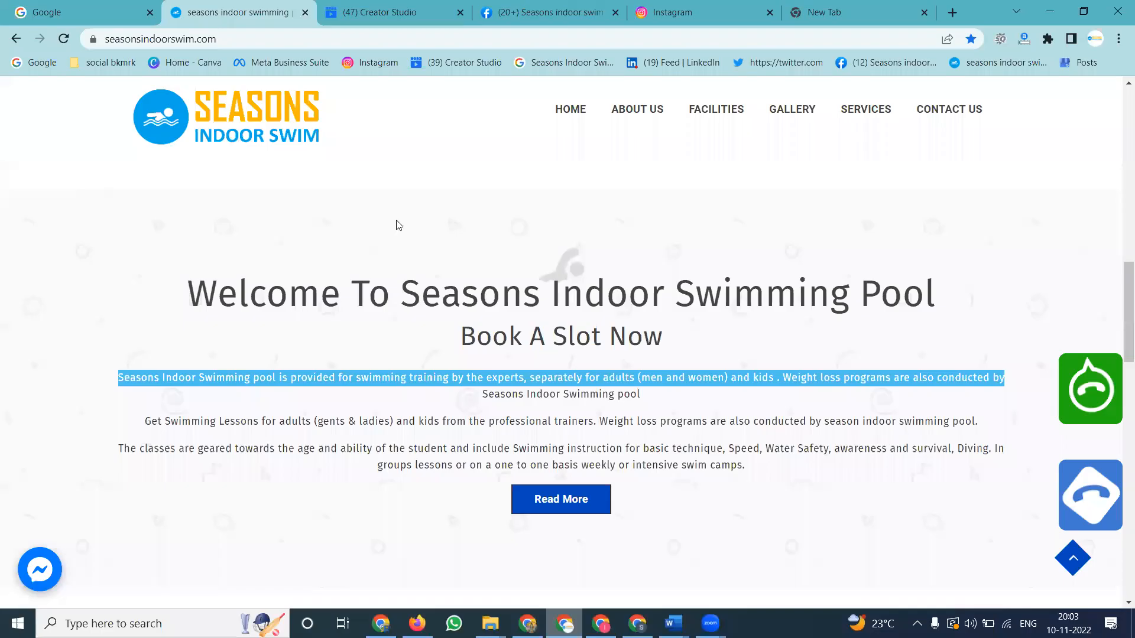
Step: Look over the swimming pool website's home page and read the smo content document in Word
{"action": "scroll", "coordinate": [397, 220], "scroll_direction": "up", "scroll_amount": 10}
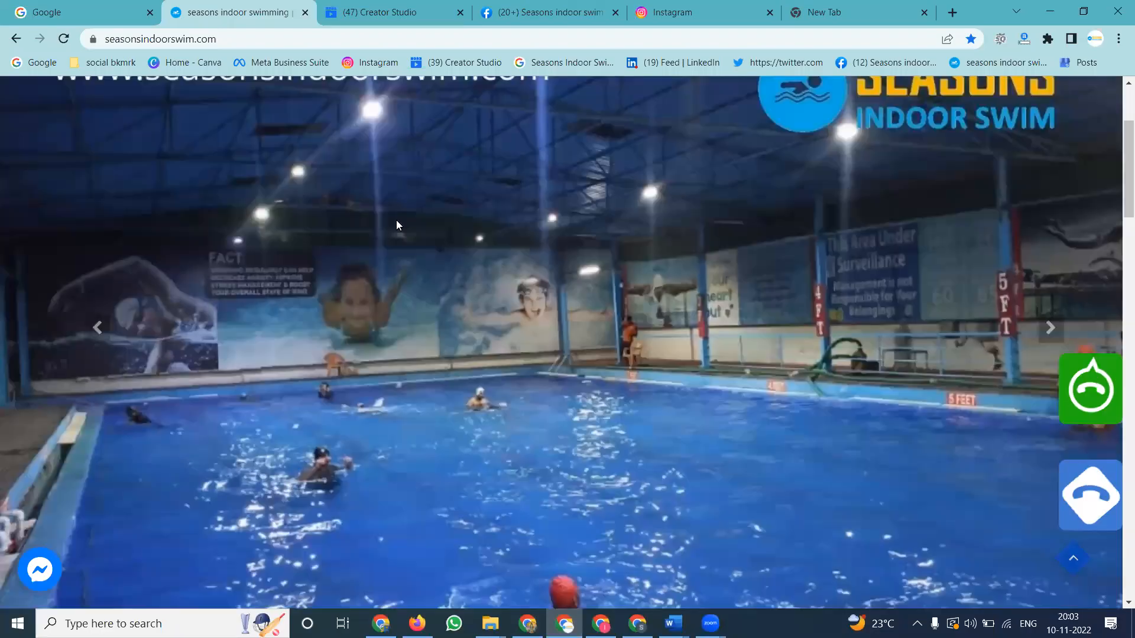
{"action": "scroll", "coordinate": [396, 226], "scroll_direction": "up", "scroll_amount": 3}
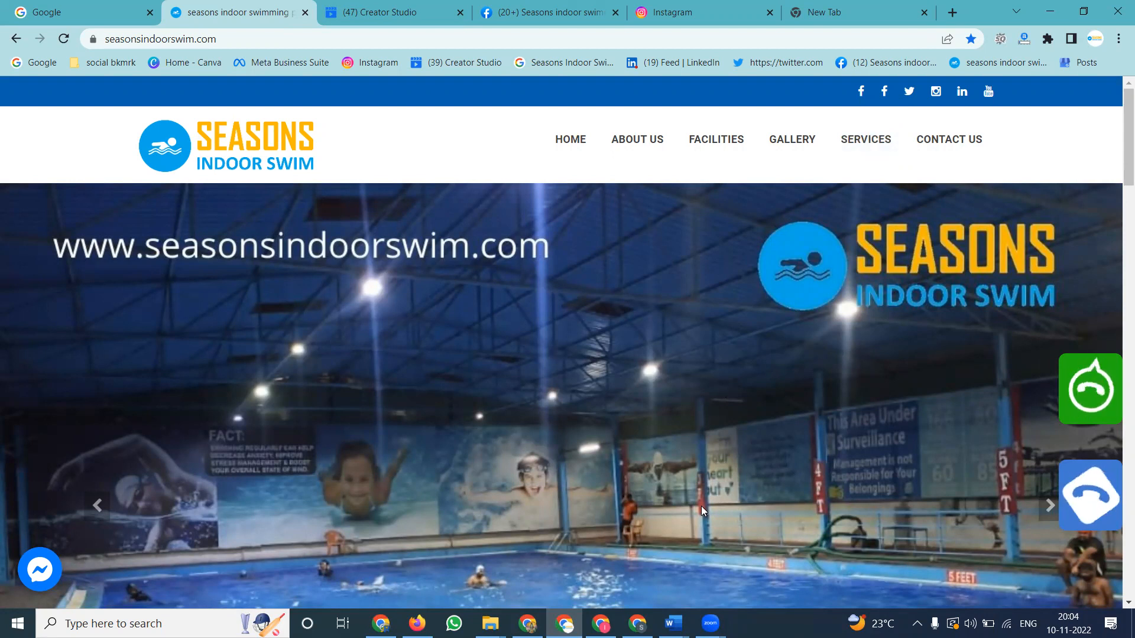
{"action": "mouse_move", "coordinate": [674, 624]}
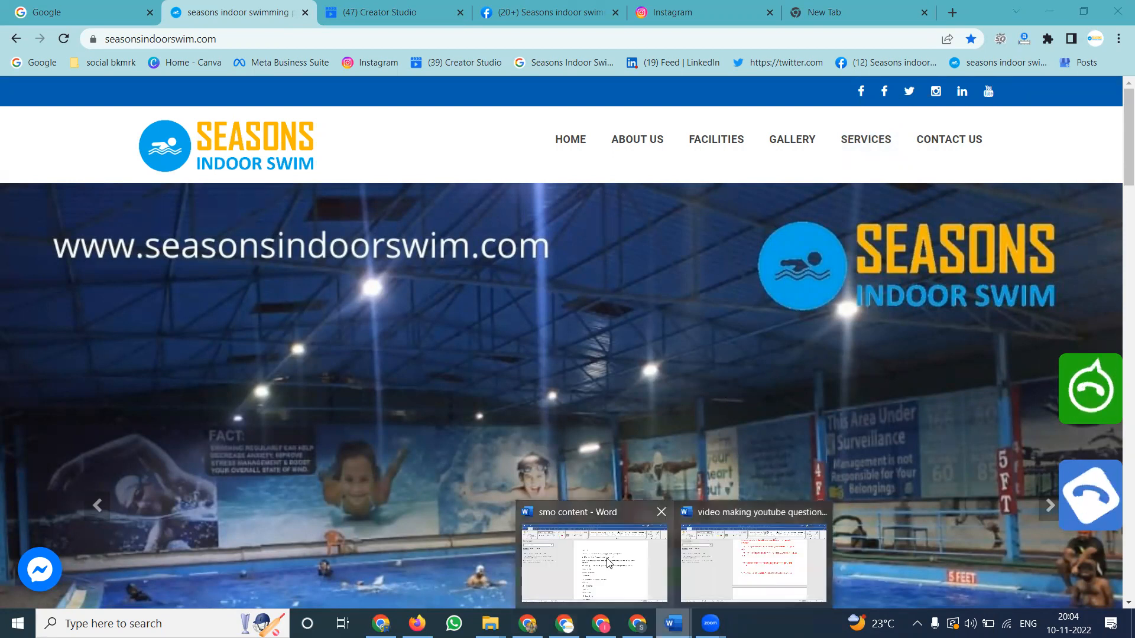
{"action": "left_click", "coordinate": [594, 556]}
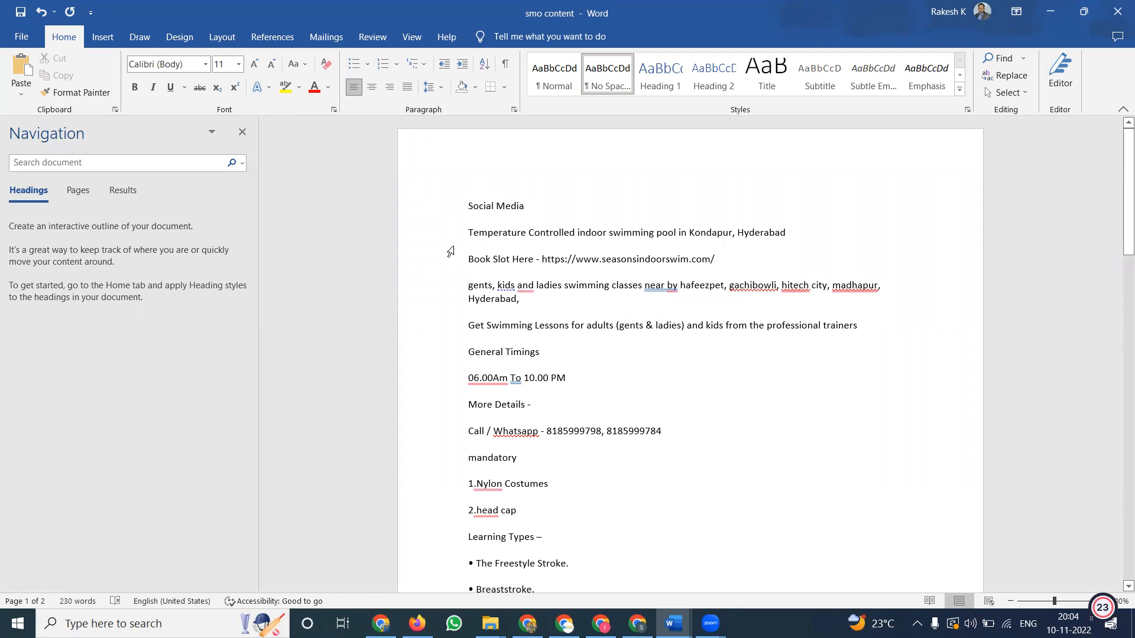
{"action": "left_click", "coordinate": [1049, 12]}
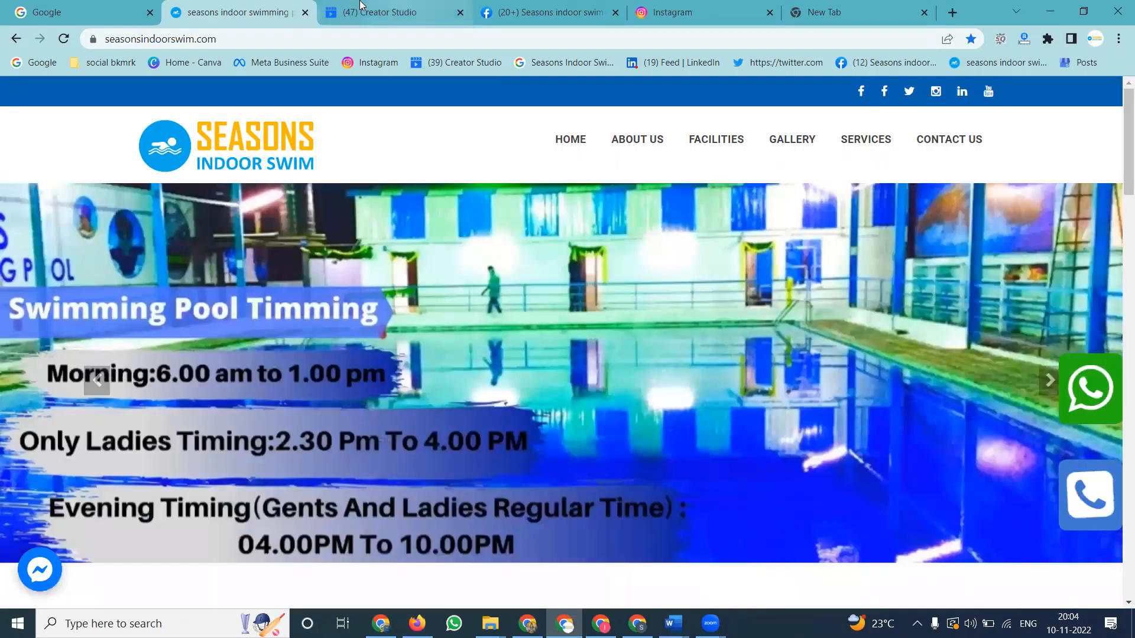
Step: Look through the open Creator Studio, Facebook and Instagram pages, including Creator Studio's Facebook section
{"action": "left_click", "coordinate": [361, 6]}
{"action": "left_click", "coordinate": [524, 8]}
{"action": "left_click", "coordinate": [694, 8]}
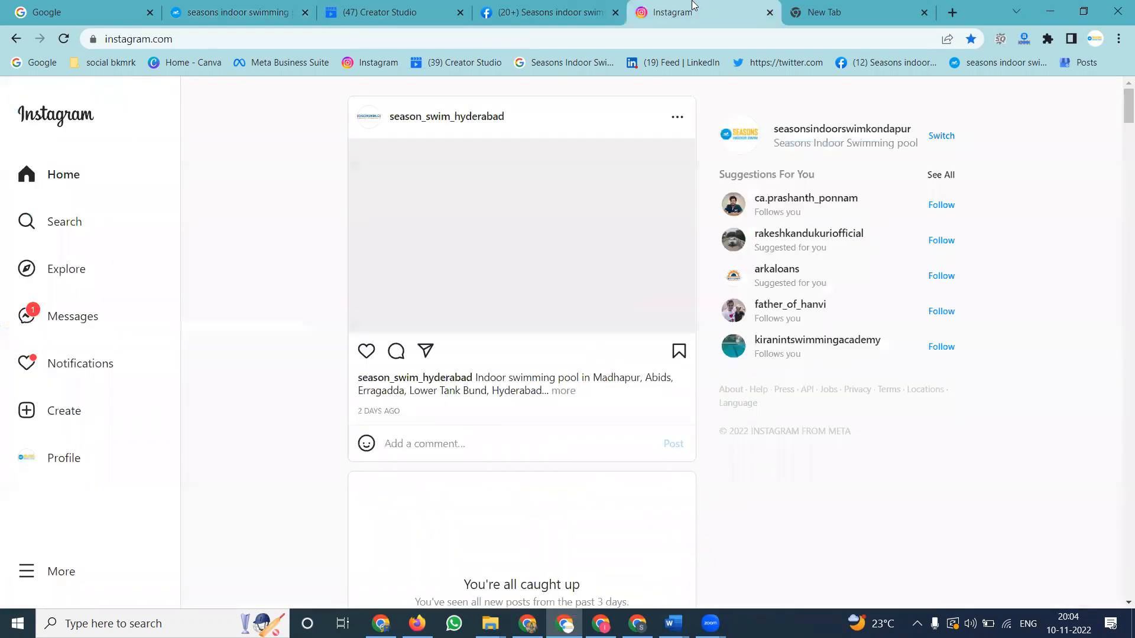
{"action": "left_click", "coordinate": [412, 8]}
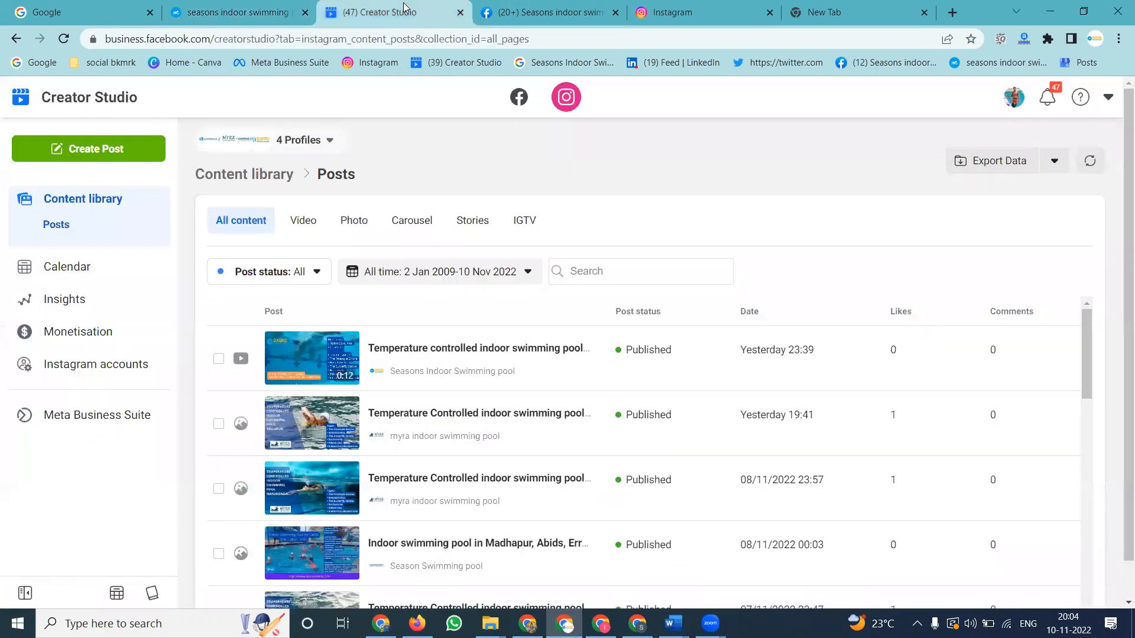
{"action": "left_click", "coordinate": [522, 99]}
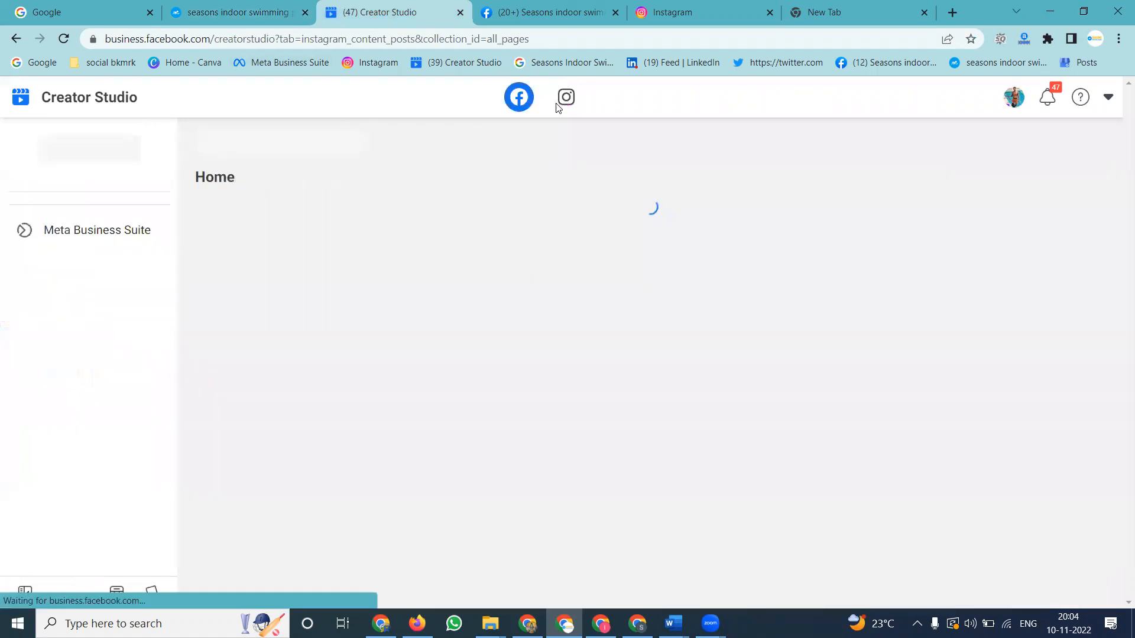
Step: Open Meta Business Suite in the empty browser tab, start a new post and show its Facebook and Instagram destinations
{"action": "left_click", "coordinate": [798, 15]}
{"action": "left_click", "coordinate": [274, 65]}
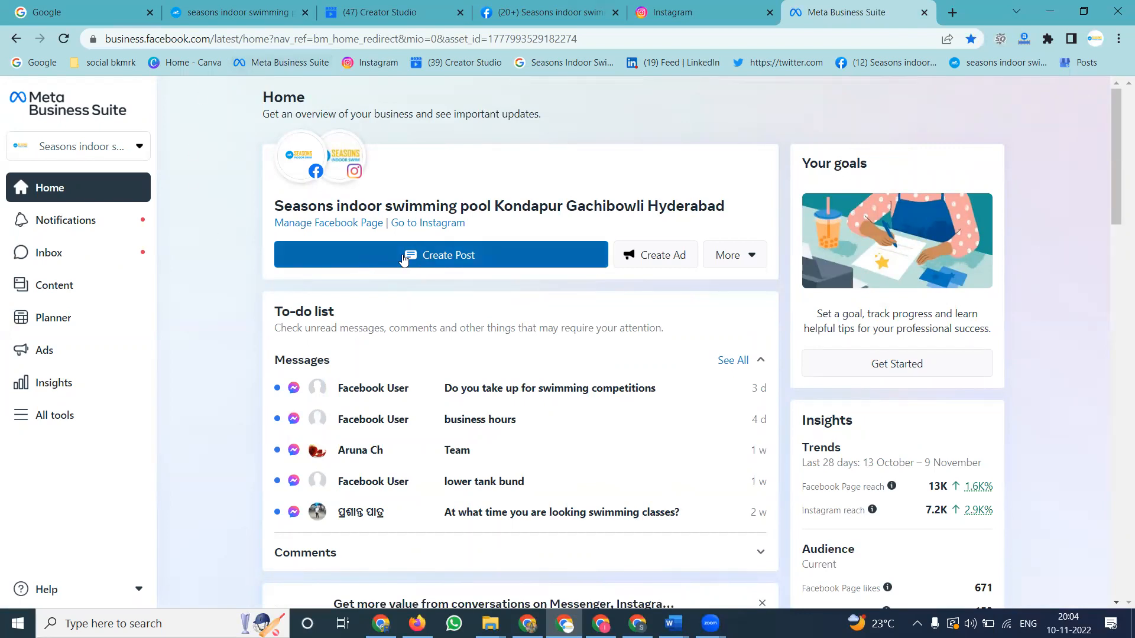
{"action": "left_click", "coordinate": [372, 253]}
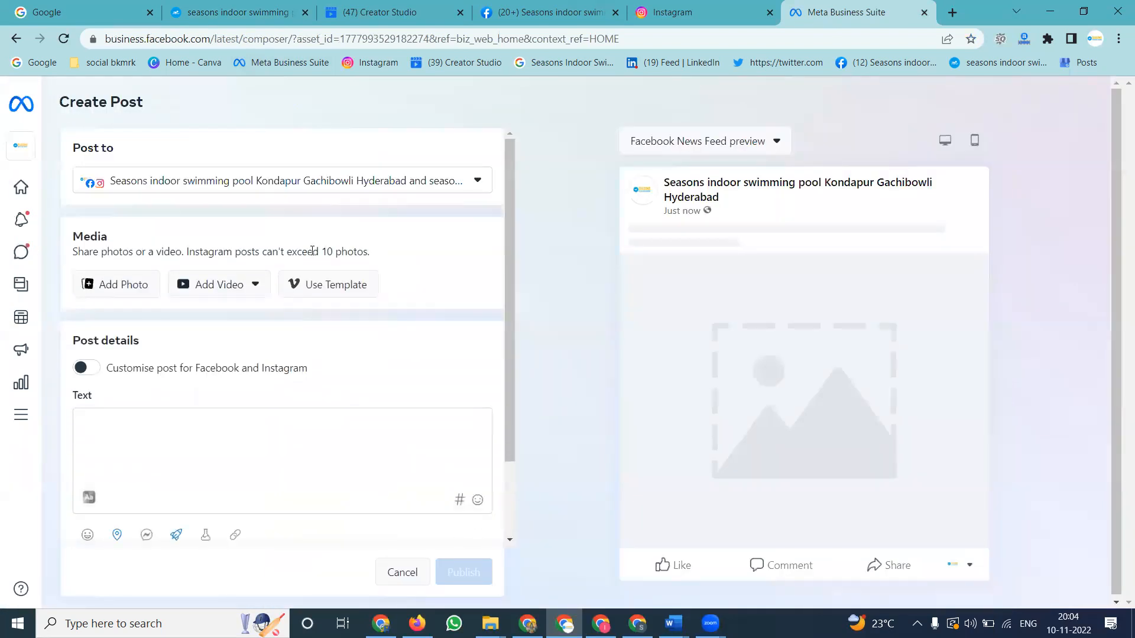
{"action": "left_click", "coordinate": [142, 188]}
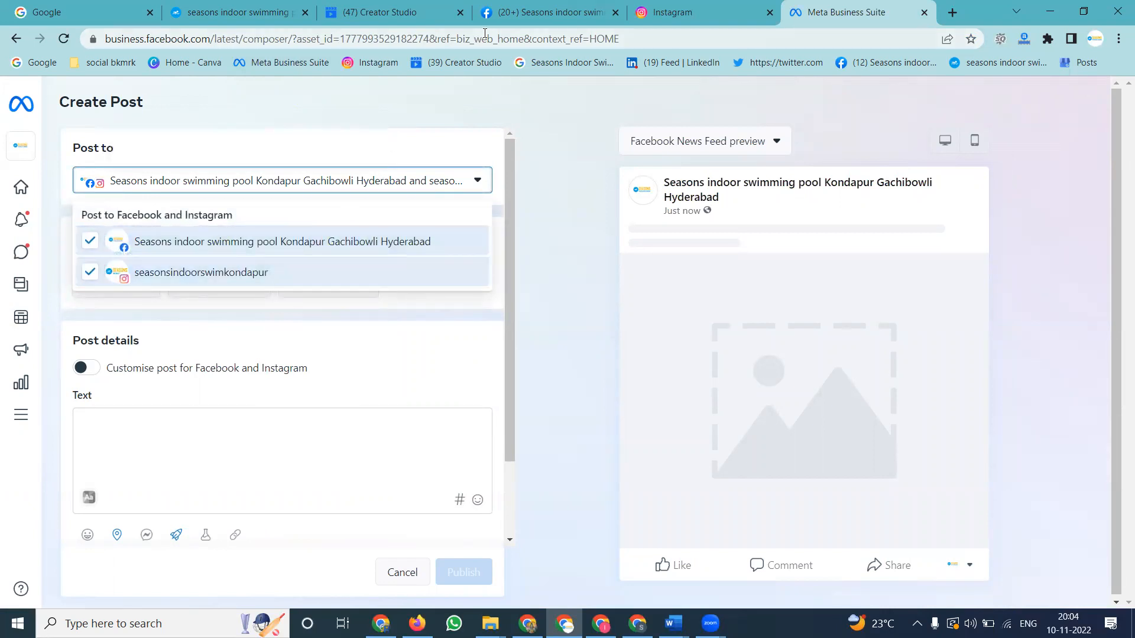
Step: Look over Creator Studio's Facebook home and Instagram post library, dismissing the Inspiration Hub notice
{"action": "left_click", "coordinate": [378, 12]}
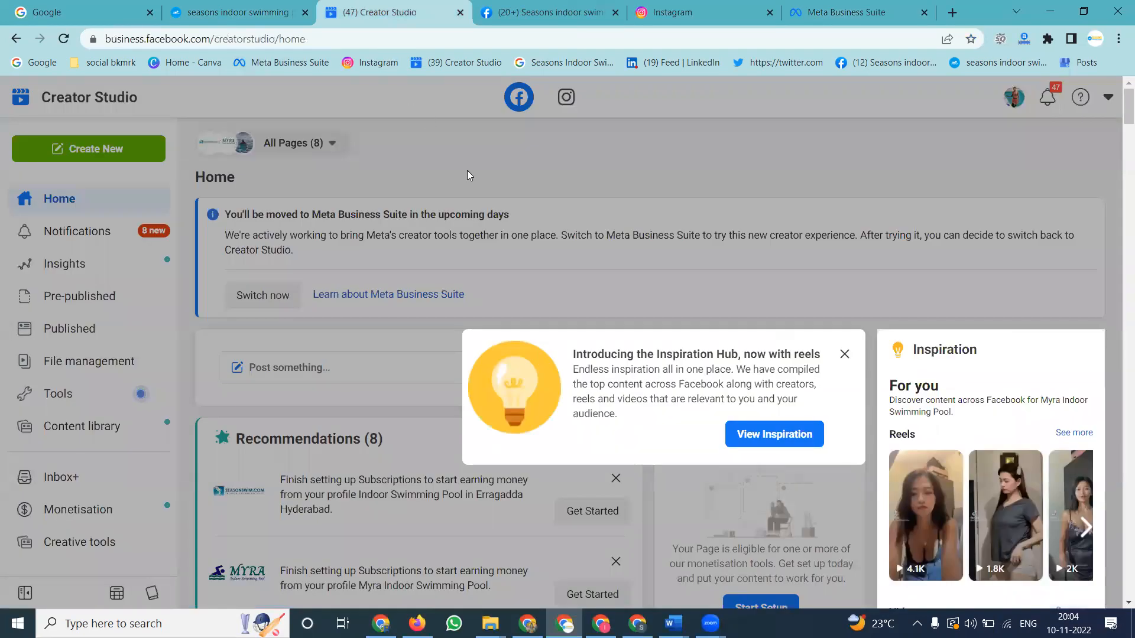
{"action": "left_click", "coordinate": [844, 354]}
{"action": "scroll", "coordinate": [844, 354], "scroll_direction": "down", "scroll_amount": 4}
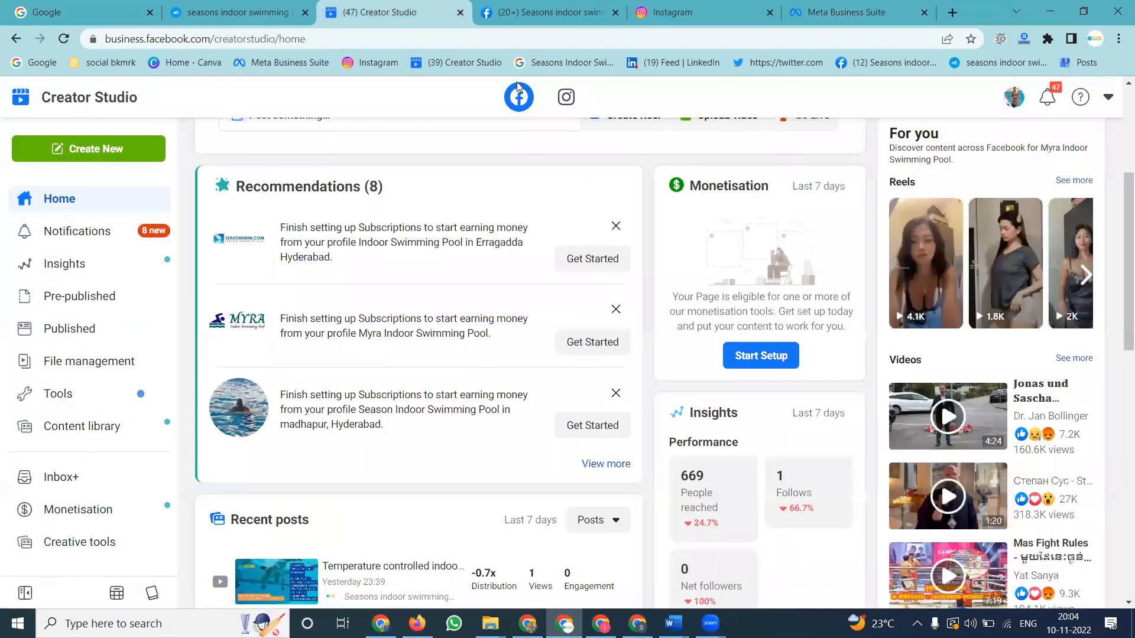
{"action": "left_click", "coordinate": [566, 98]}
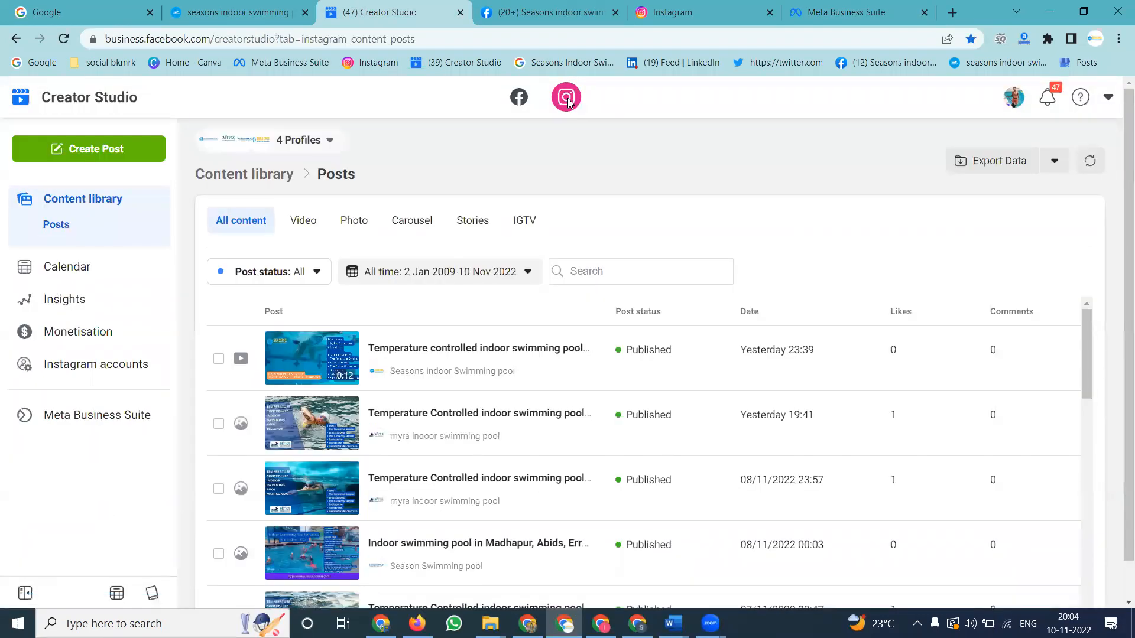
Step: Review the media limits and scheduling options in the Meta Business Suite post composer, dismissing the post boosting tip
{"action": "left_click", "coordinate": [794, 13]}
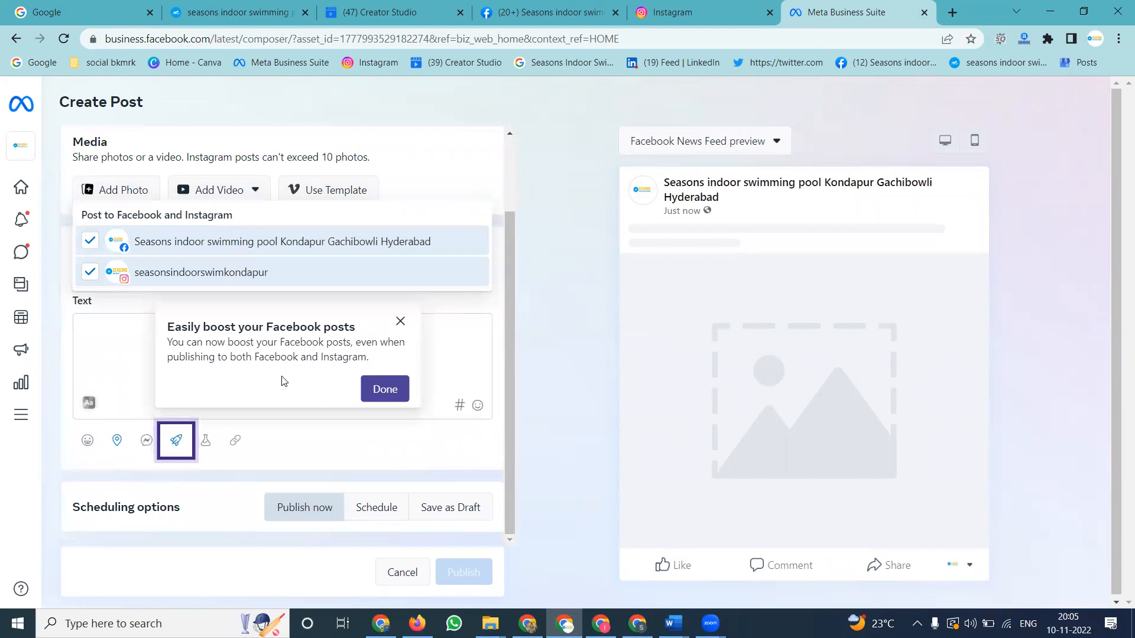
{"action": "left_click", "coordinate": [400, 321]}
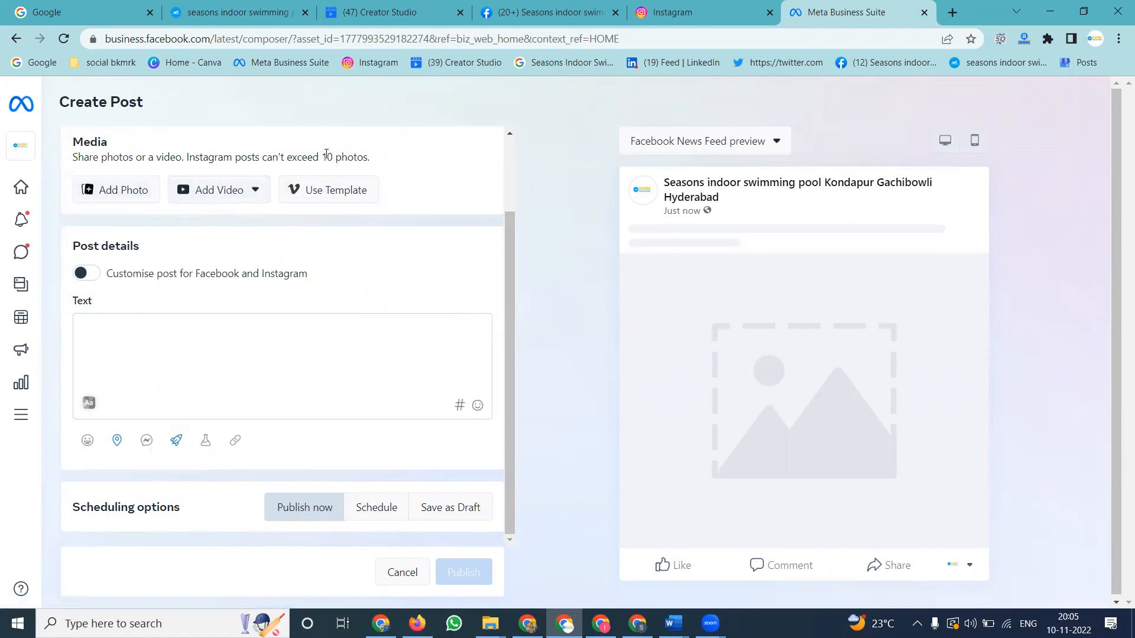
{"action": "left_click_drag", "start_coordinate": [332, 155], "coordinate": [372, 157]}
Step: Open Canva in a new browser tab and open the recent $50,000 YouTube thumbnail design
{"action": "left_click", "coordinate": [950, 13]}
{"action": "type", "text": "ca"}
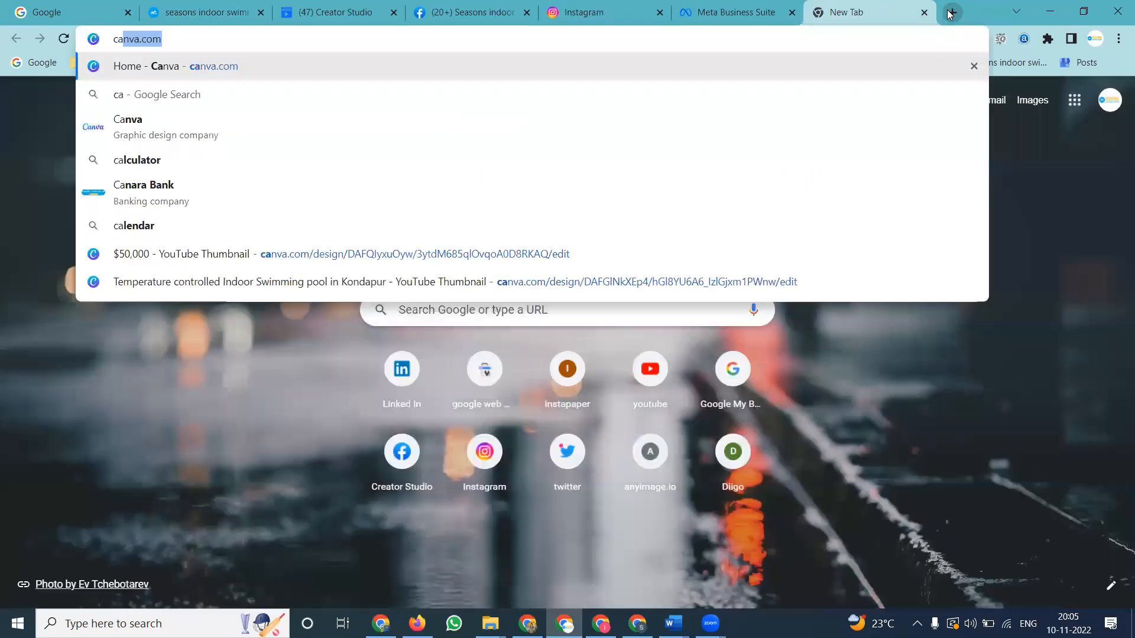
{"action": "key", "text": "Return"}
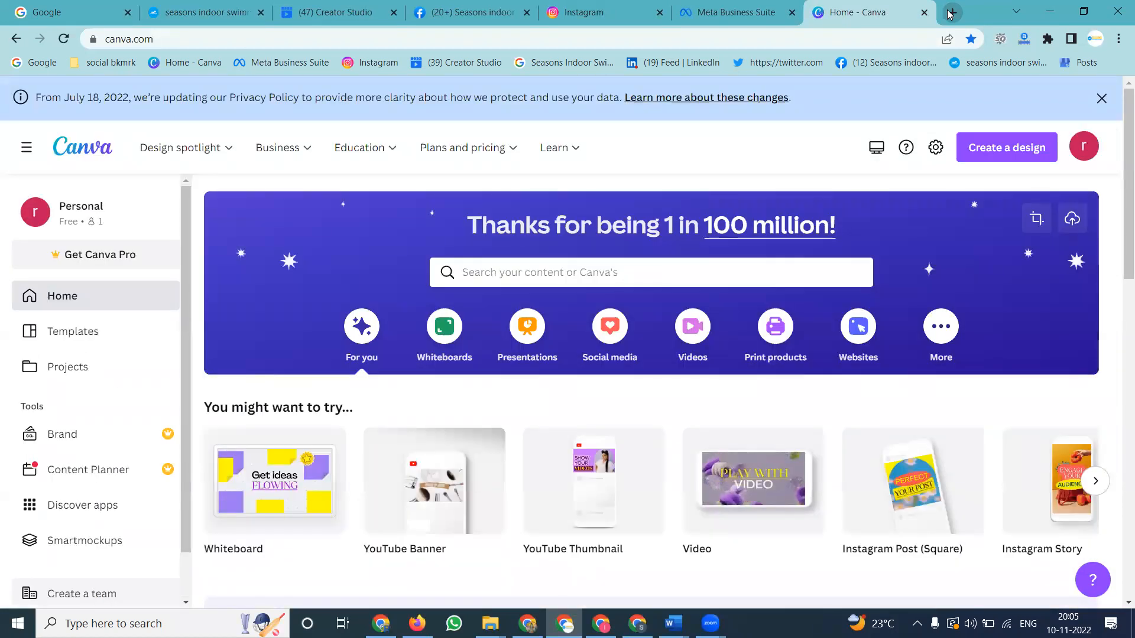
{"action": "scroll", "coordinate": [553, 269], "scroll_direction": "down", "scroll_amount": 5}
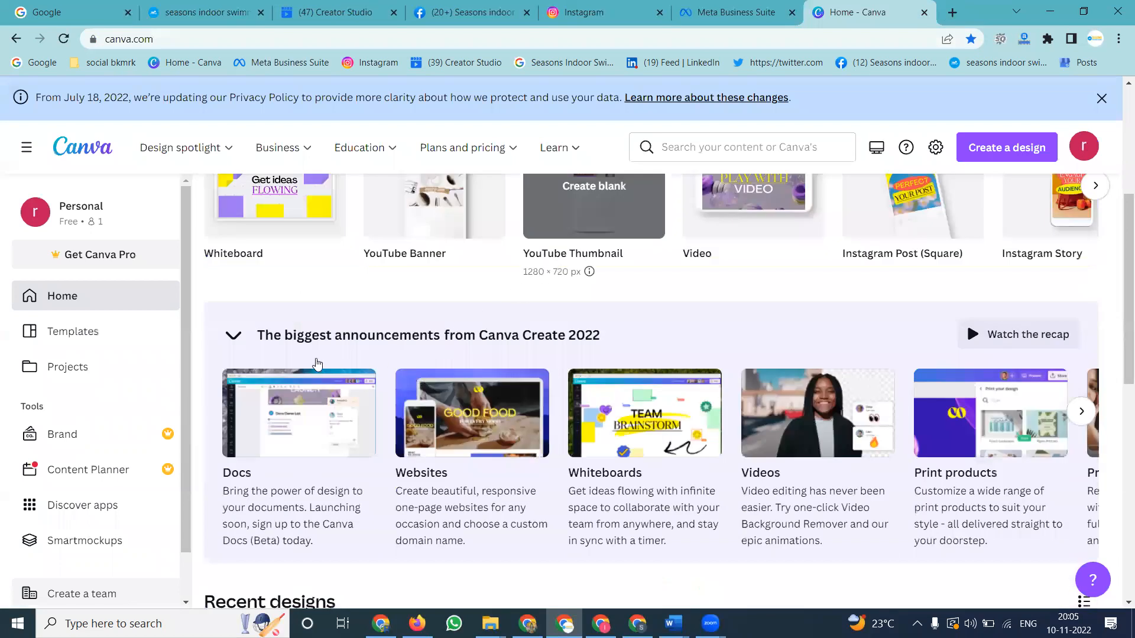
{"action": "scroll", "coordinate": [317, 365], "scroll_direction": "down", "scroll_amount": 5}
{"action": "left_click", "coordinate": [261, 314]}
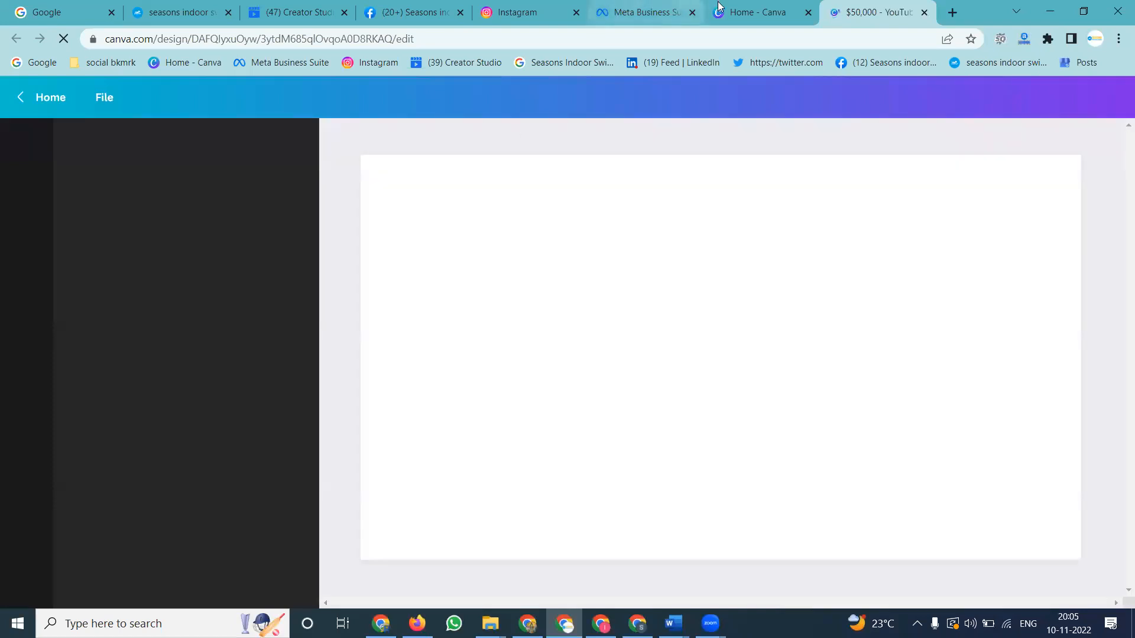
Step: Create a blank YouTube Thumbnail design from the Canva home page
{"action": "left_click", "coordinate": [728, 8]}
{"action": "scroll", "coordinate": [779, 234], "scroll_direction": "up", "scroll_amount": 4}
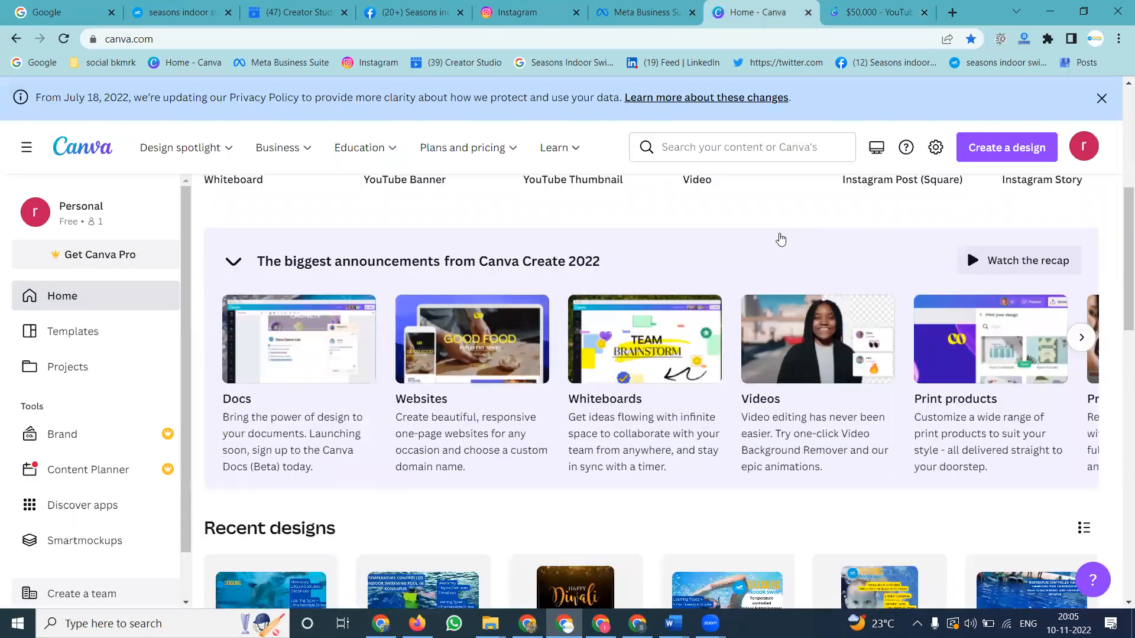
{"action": "scroll", "coordinate": [761, 320], "scroll_direction": "up", "scroll_amount": 3}
{"action": "left_click", "coordinate": [759, 328]}
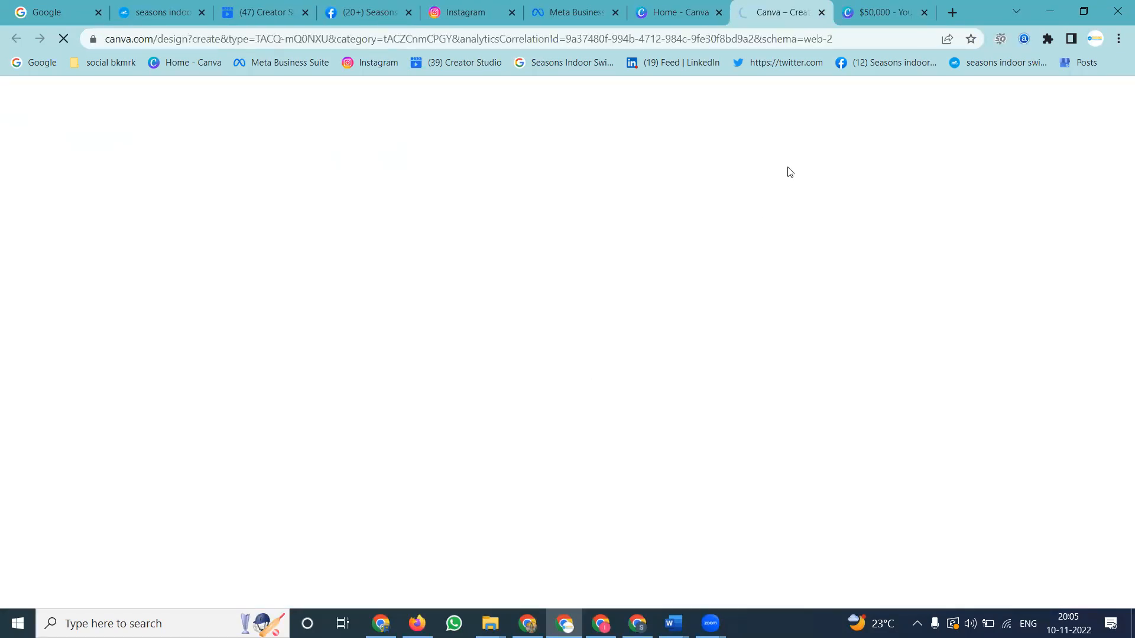
Step: Copy all elements of the $50,000 thumbnail and return to the blank untitled design
{"action": "left_click", "coordinate": [869, 12]}
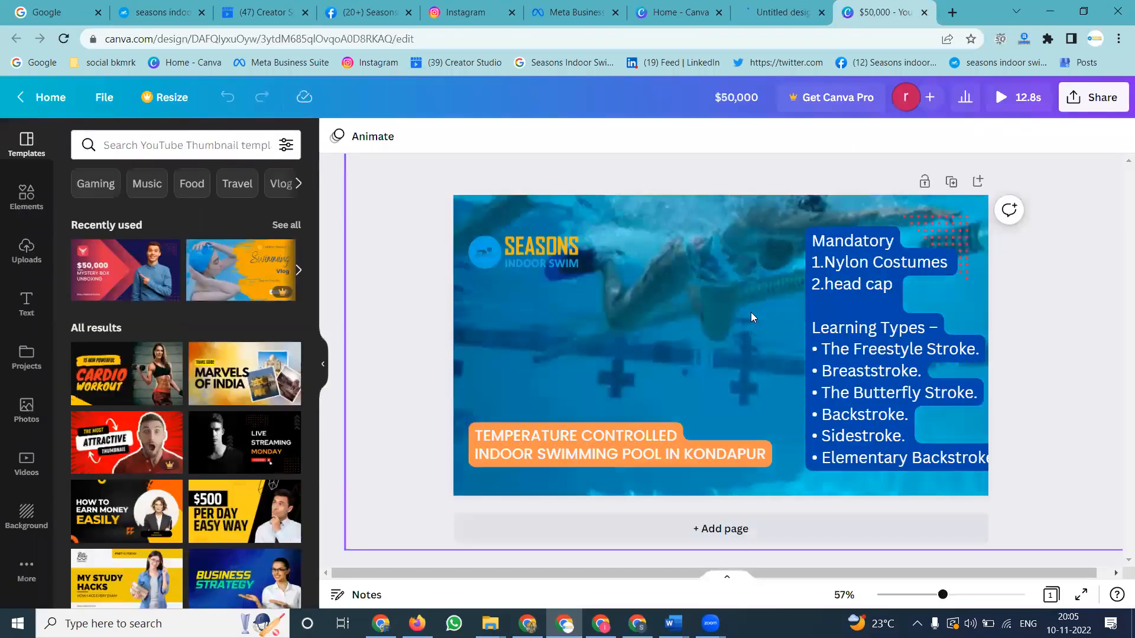
{"action": "key", "text": "ctrl+a"}
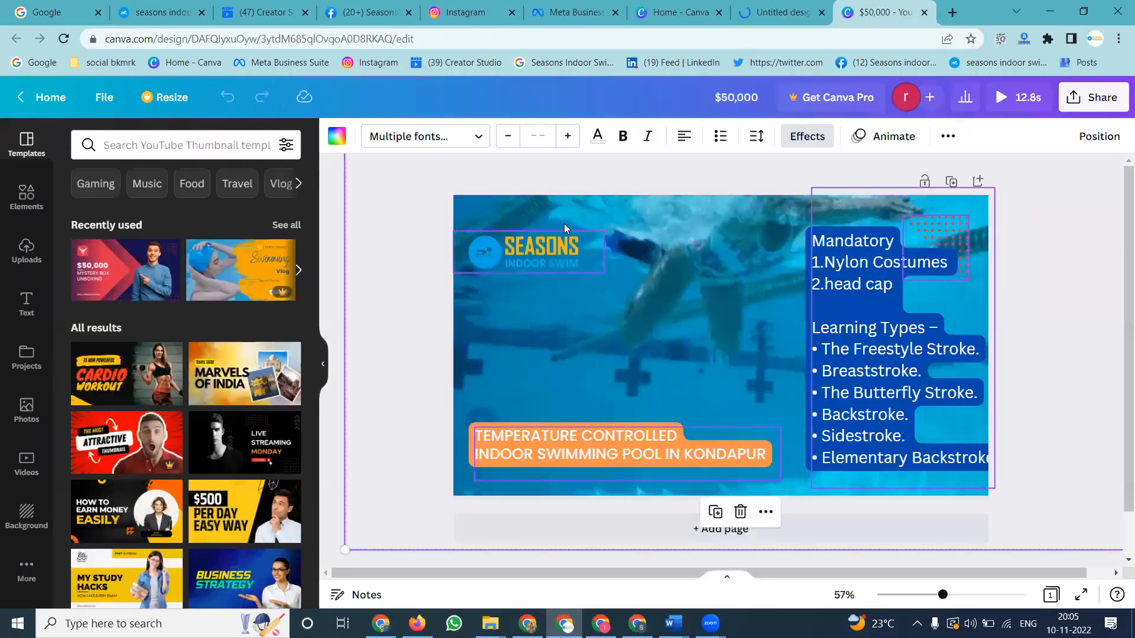
{"action": "left_click", "coordinate": [763, 10]}
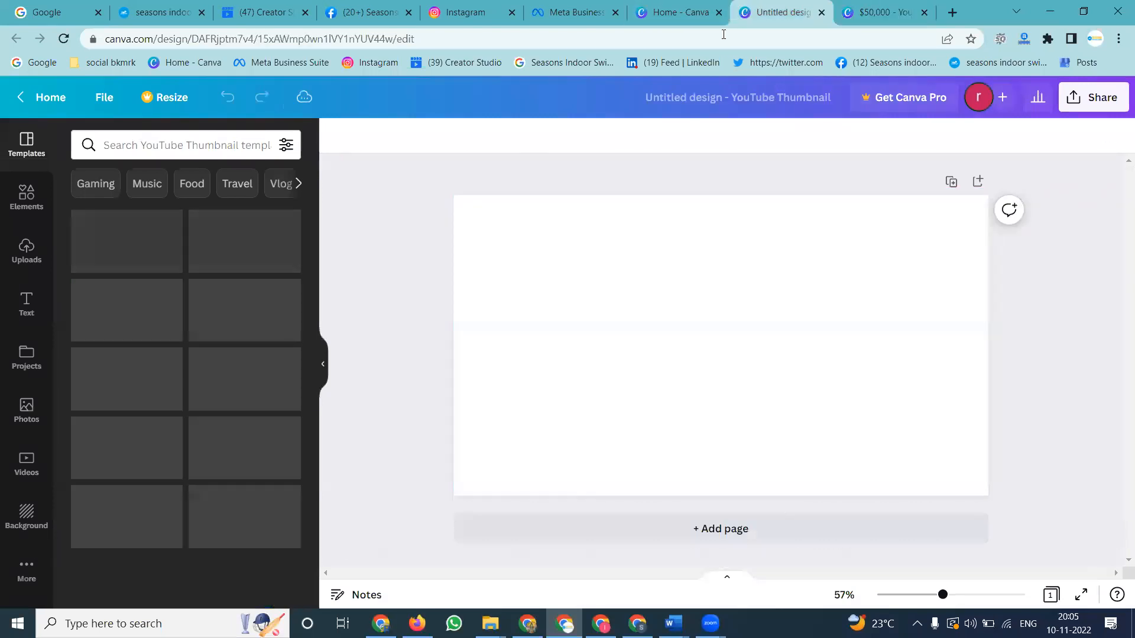
Step: Add an uploaded blue indoor pool photo to the blank thumbnail and set it as the page background
{"action": "left_click", "coordinate": [24, 253]}
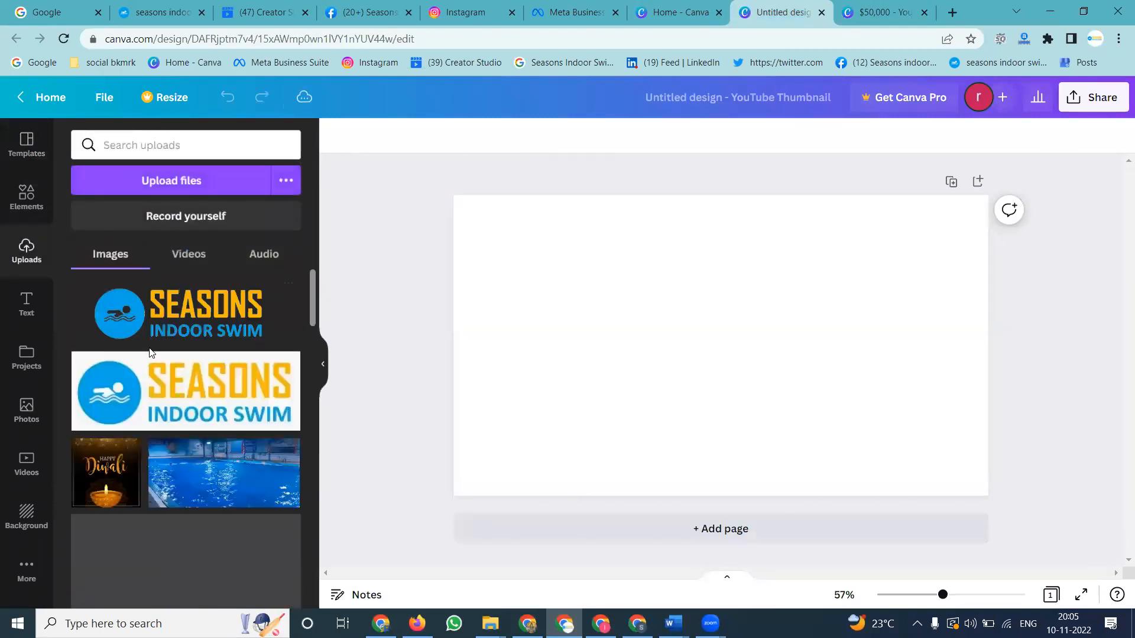
{"action": "scroll", "coordinate": [152, 354], "scroll_direction": "down", "scroll_amount": 5}
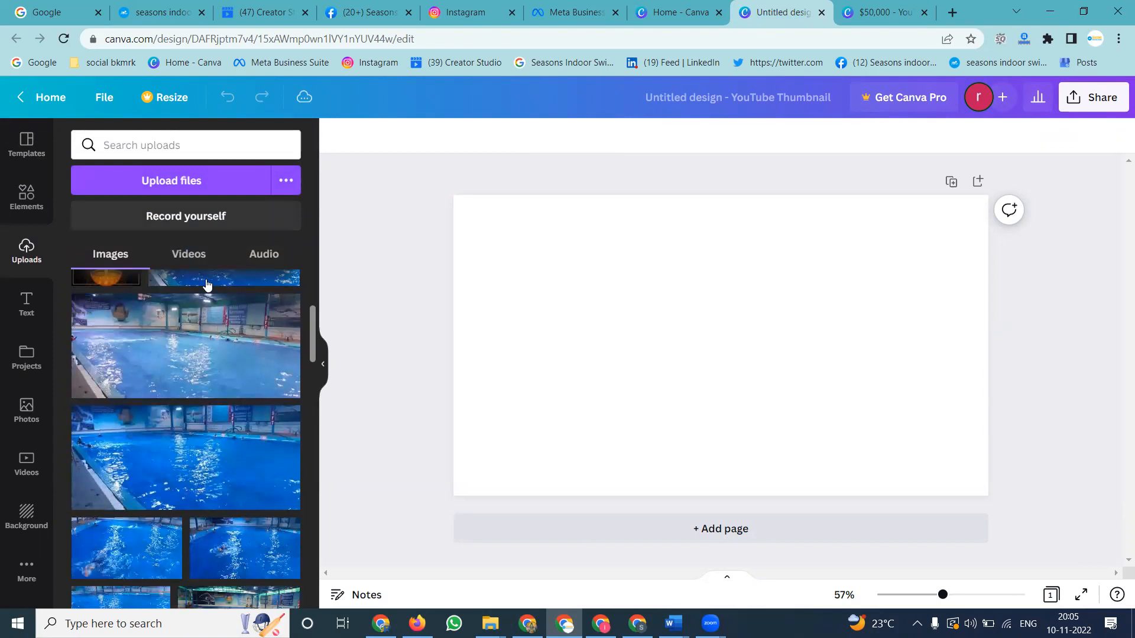
{"action": "left_click", "coordinate": [207, 289]}
{"action": "right_click", "coordinate": [718, 317]}
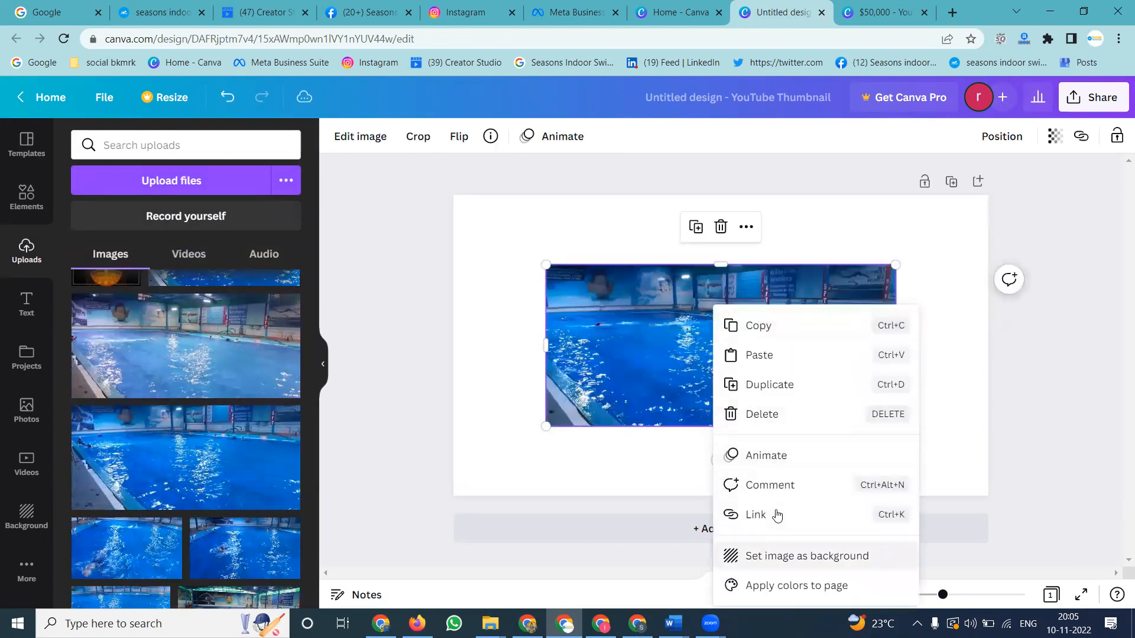
{"action": "left_click", "coordinate": [776, 554]}
Step: Paste the copied elements onto the pool photo page, and delete the swimming video and the sky-and-hills graphic covering the photo
{"action": "key", "text": "ctrl+z"}
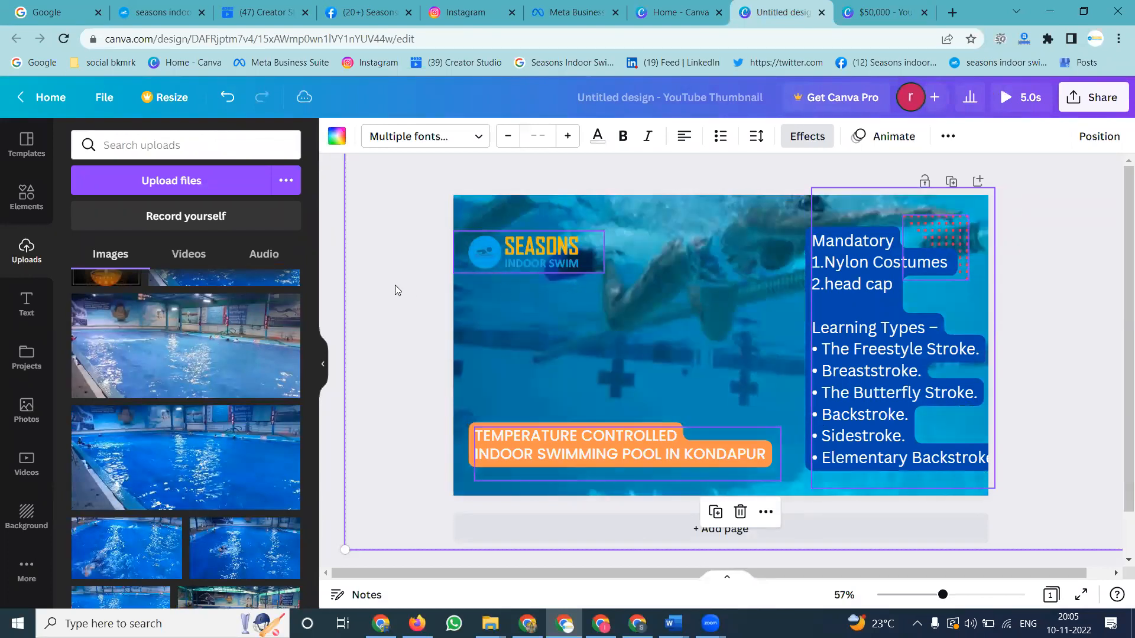
{"action": "left_click", "coordinate": [330, 274]}
{"action": "left_click", "coordinate": [776, 252]}
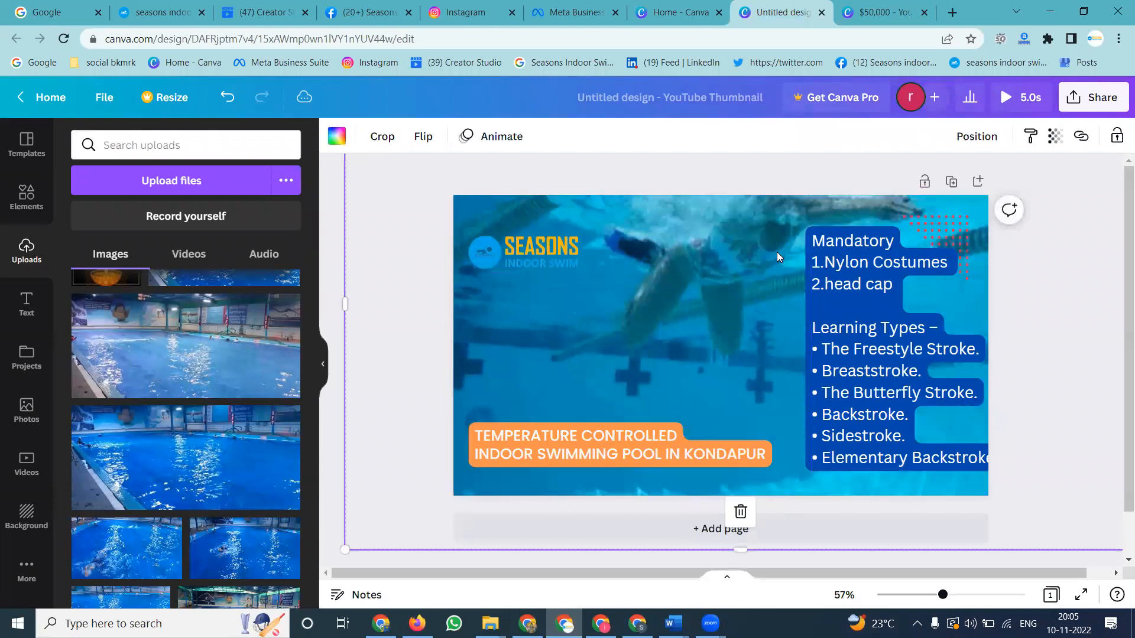
{"action": "key", "text": "Delete"}
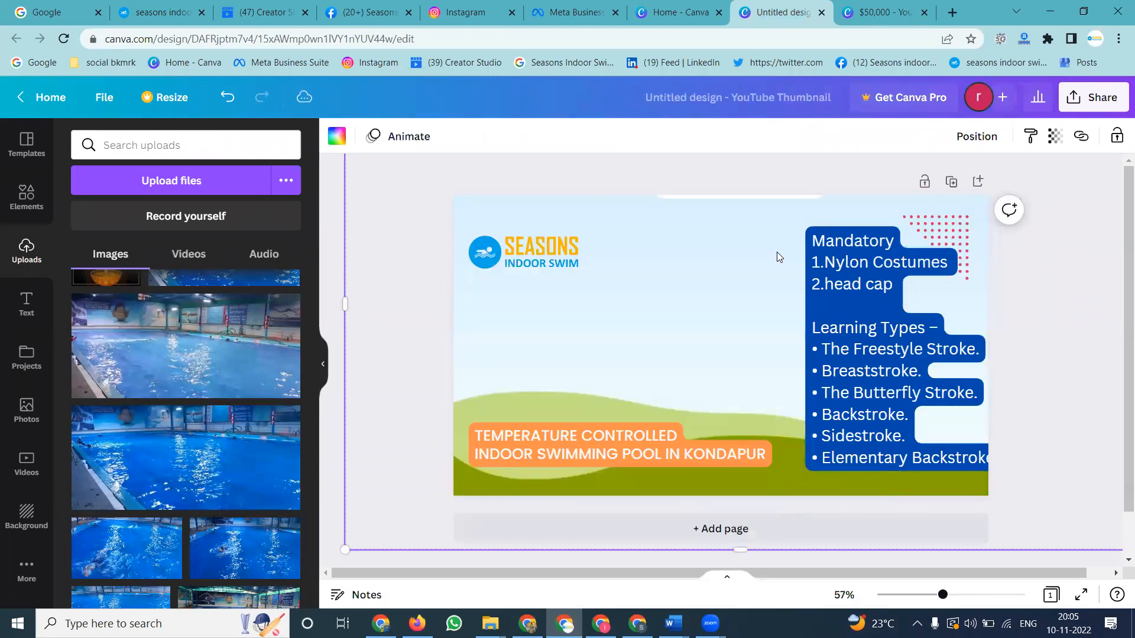
{"action": "key", "text": "ctrl+z"}
Step: Enlarge the pool background photo within its crop so it extends beyond the page's upper and right edges
{"action": "double_click", "coordinate": [765, 261]}
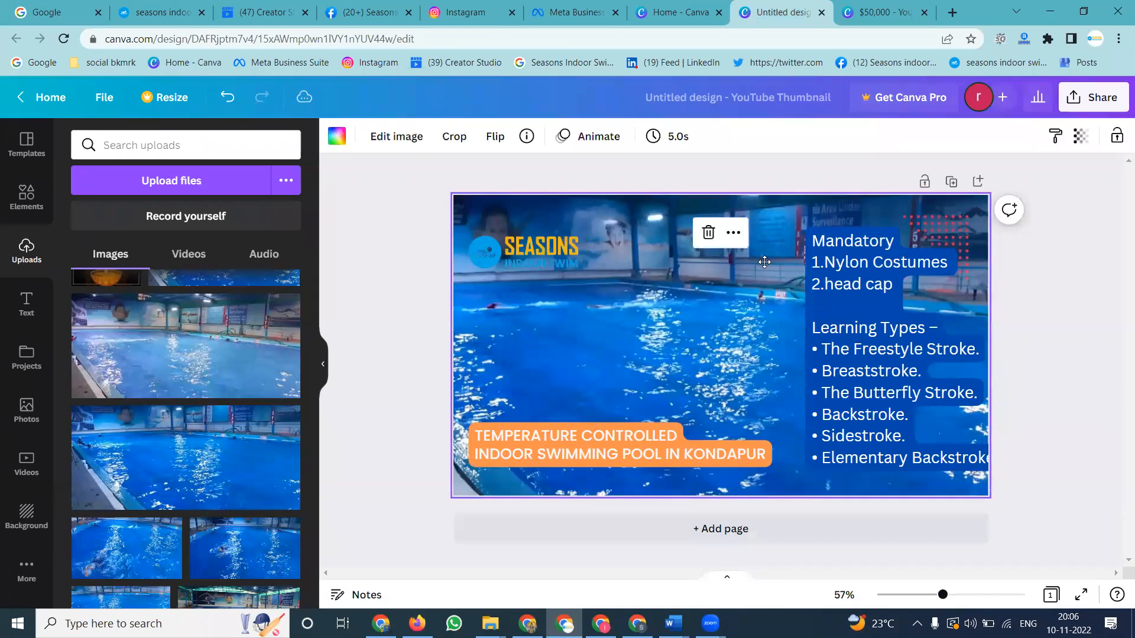
{"action": "left_click_drag", "start_coordinate": [1045, 195], "coordinate": [1130, 2]}
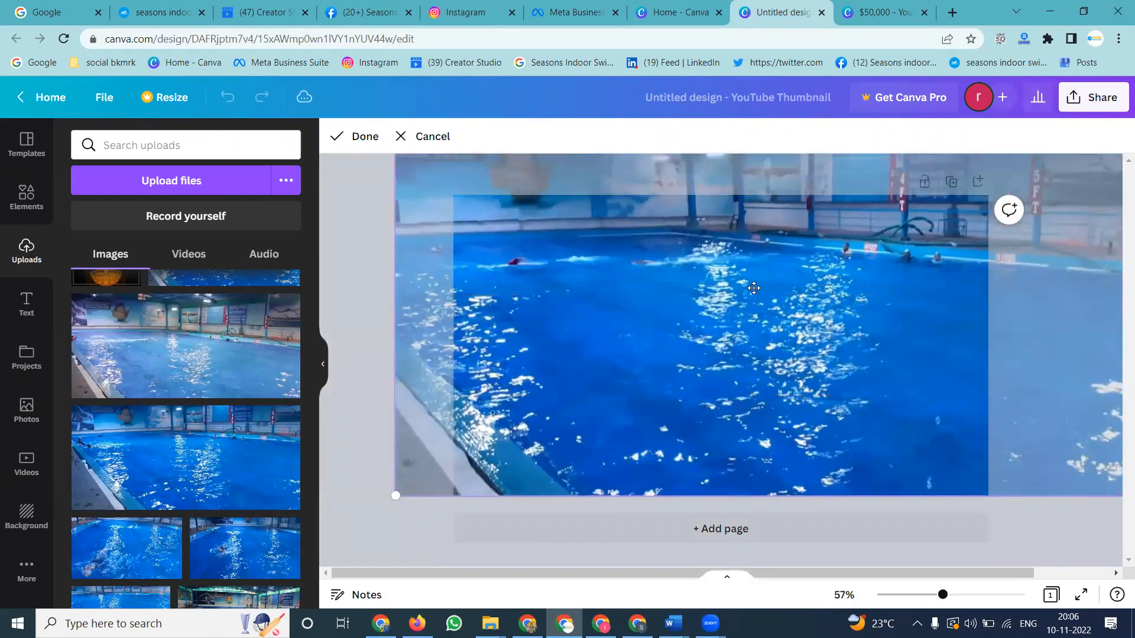
{"action": "left_click", "coordinate": [355, 136]}
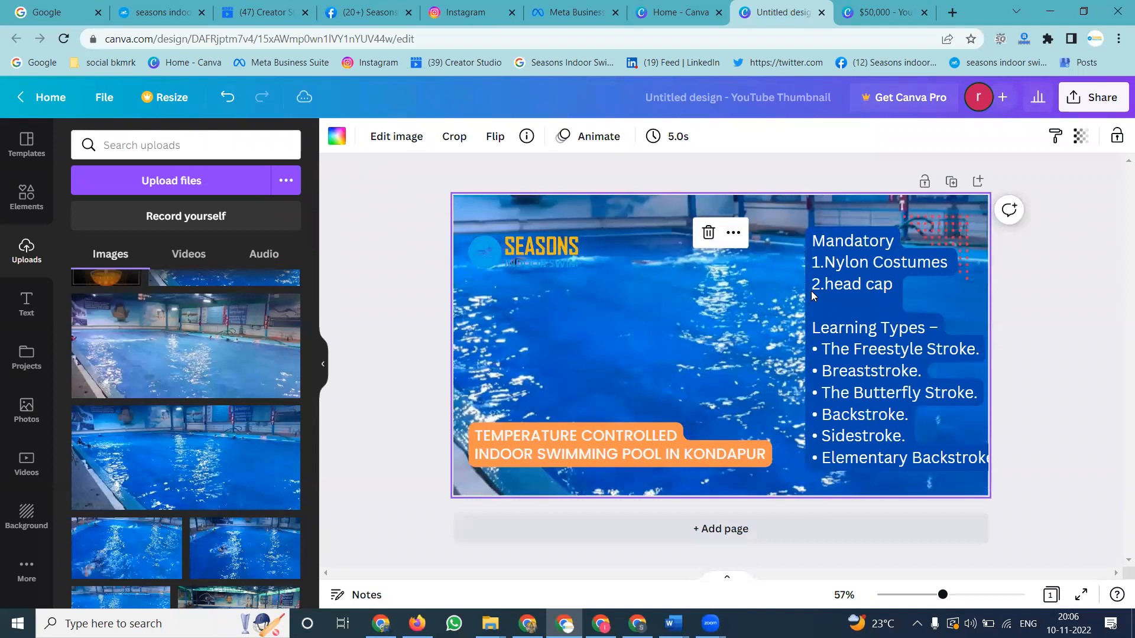
Step: Move the Mandatory and Learning Types text block lower on the page, and the red dot pattern toward the page's upper-right corner
{"action": "left_click_drag", "start_coordinate": [844, 287], "coordinate": [831, 360]}
{"action": "mouse_move", "coordinate": [946, 236]}
{"action": "left_mouse_down"}
{"action": "mouse_move", "coordinate": [965, 273]}
{"action": "mouse_move", "coordinate": [963, 222]}
{"action": "left_mouse_up"}
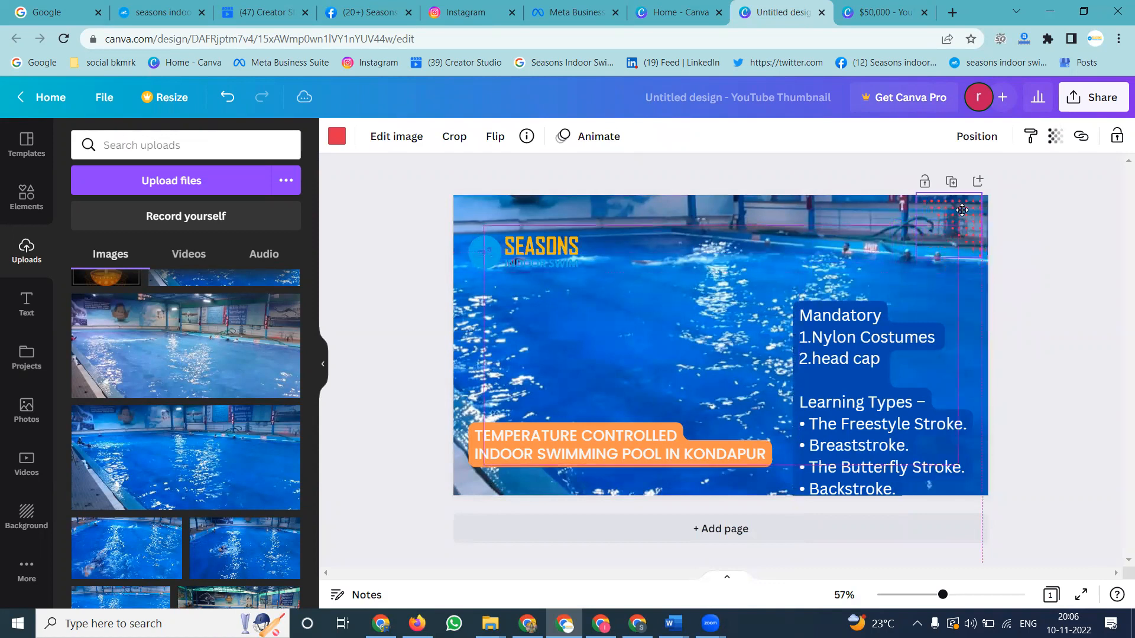
Step: Rearrange the thumbnail: orange heading along the page's upper edge, Mandatory and Learning Types text at the left, Seasons logo at the right
{"action": "left_click", "coordinate": [623, 418]}
{"action": "left_click_drag", "start_coordinate": [622, 418], "coordinate": [791, 191]}
{"action": "left_click_drag", "start_coordinate": [827, 361], "coordinate": [626, 354]}
{"action": "left_click_drag", "start_coordinate": [496, 250], "coordinate": [865, 331]}
{"action": "left_click_drag", "start_coordinate": [623, 358], "coordinate": [580, 357]}
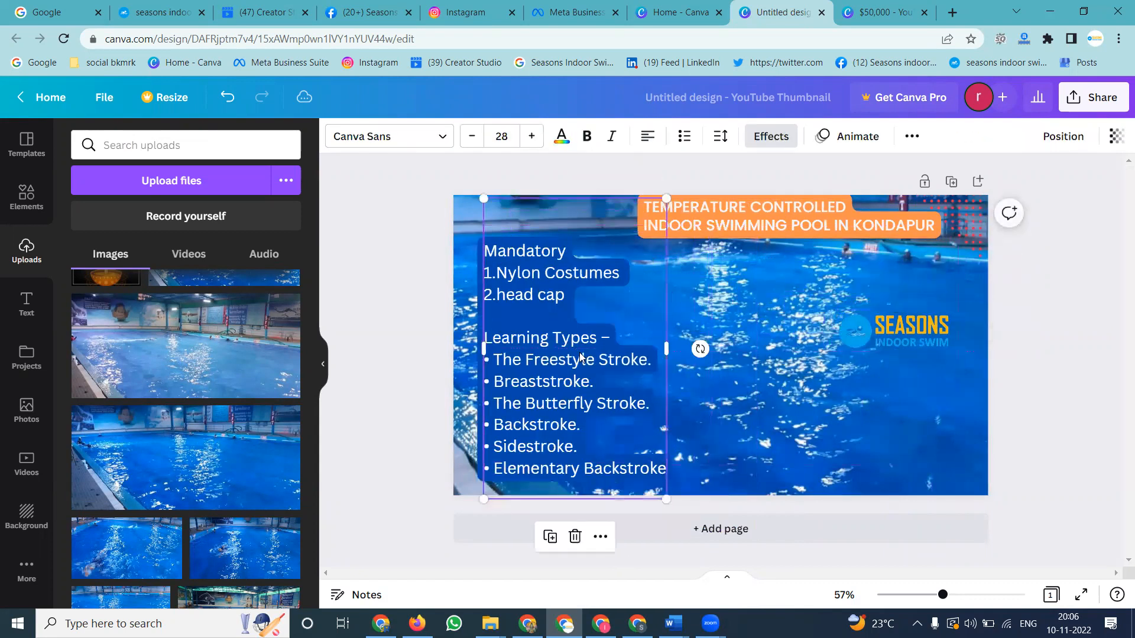
Step: Replace KONDAPUR with GACHIBOWLI in the orange heading
{"action": "triple_click", "coordinate": [875, 224]}
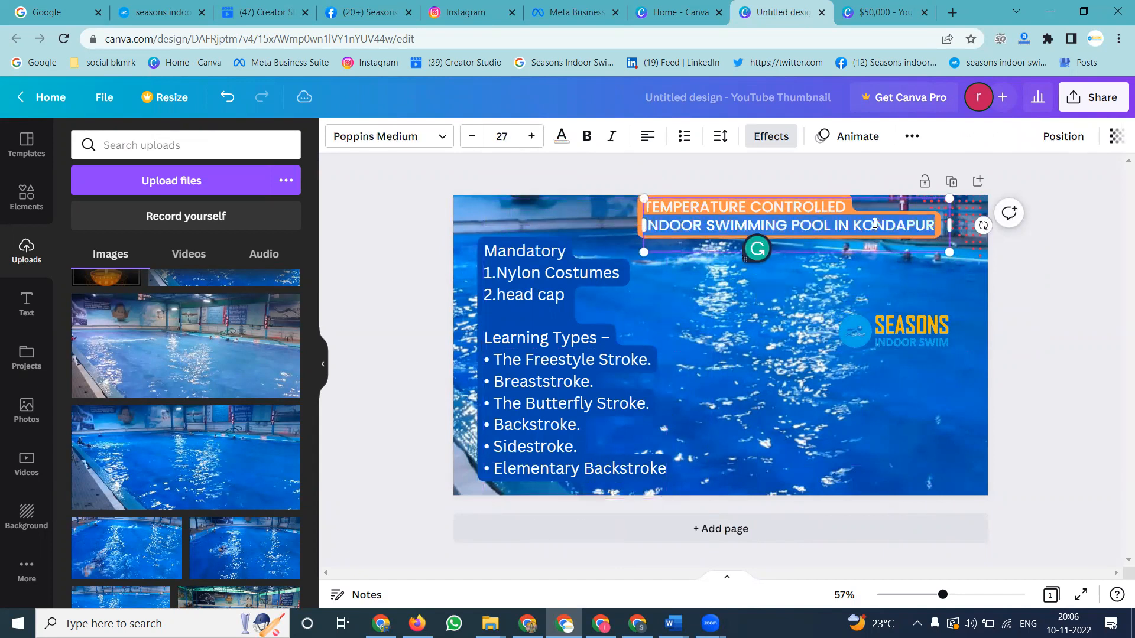
{"action": "double_click", "coordinate": [875, 223]}
{"action": "type", "text": "GACHIBOWLI"}
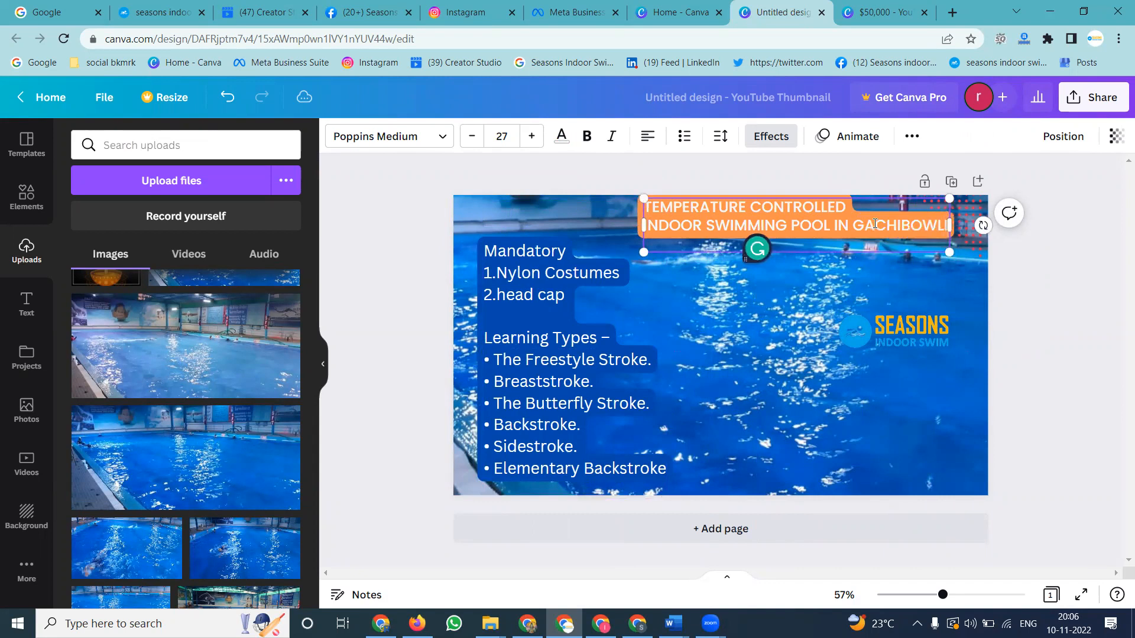
{"action": "left_click", "coordinate": [1038, 296]}
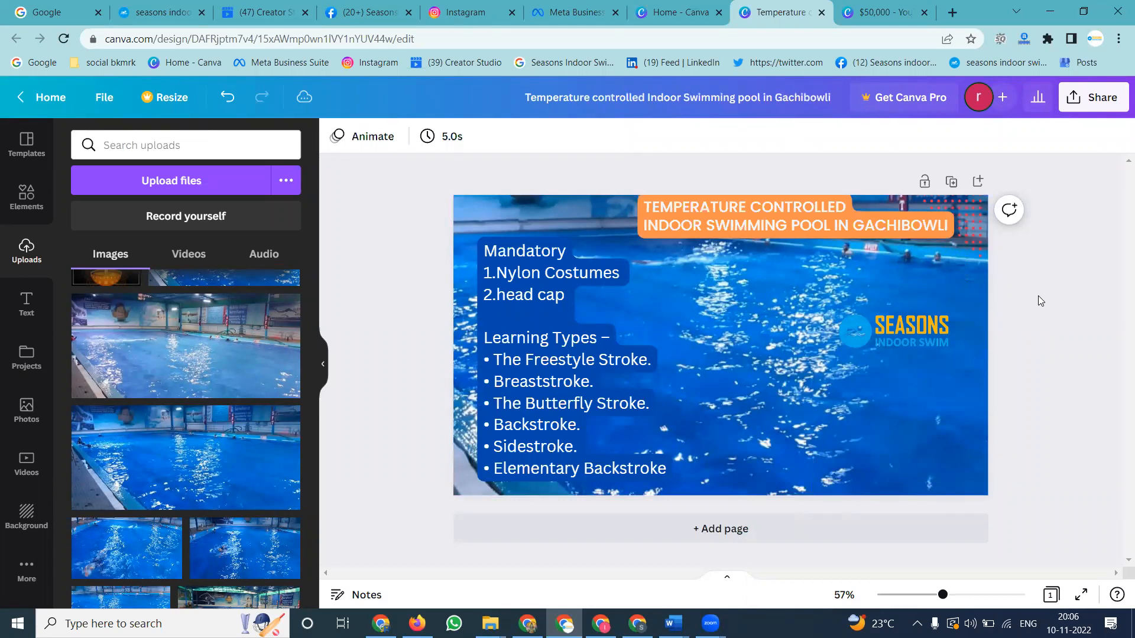
Step: Download the finished thumbnail as a JPG file
{"action": "left_click", "coordinate": [1094, 97]}
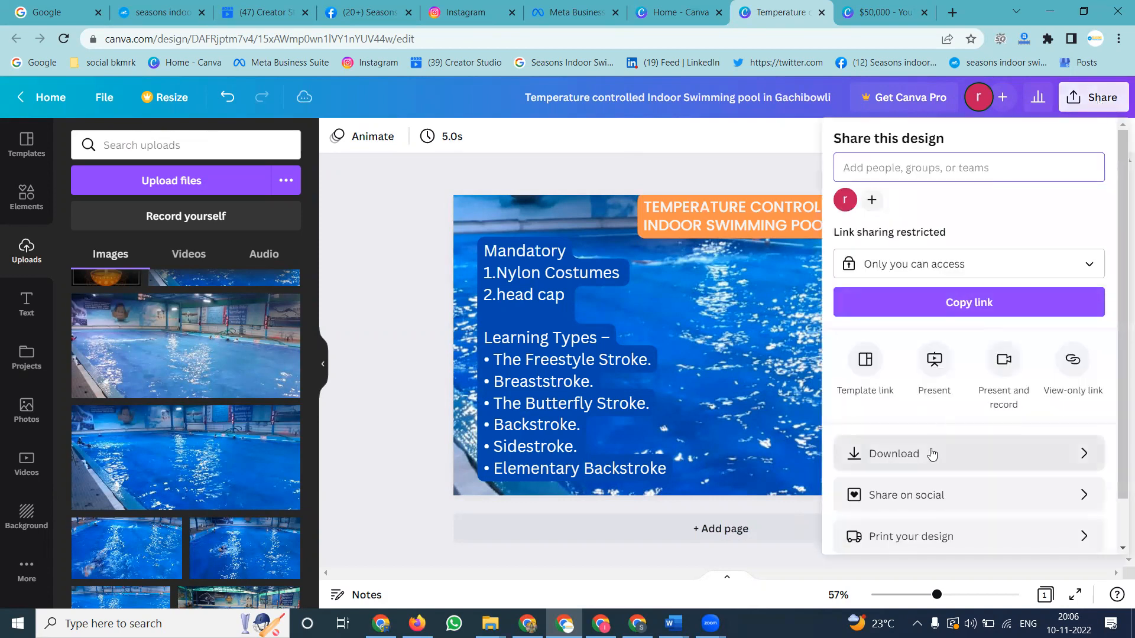
{"action": "left_click", "coordinate": [930, 453]}
{"action": "left_click", "coordinate": [920, 214]}
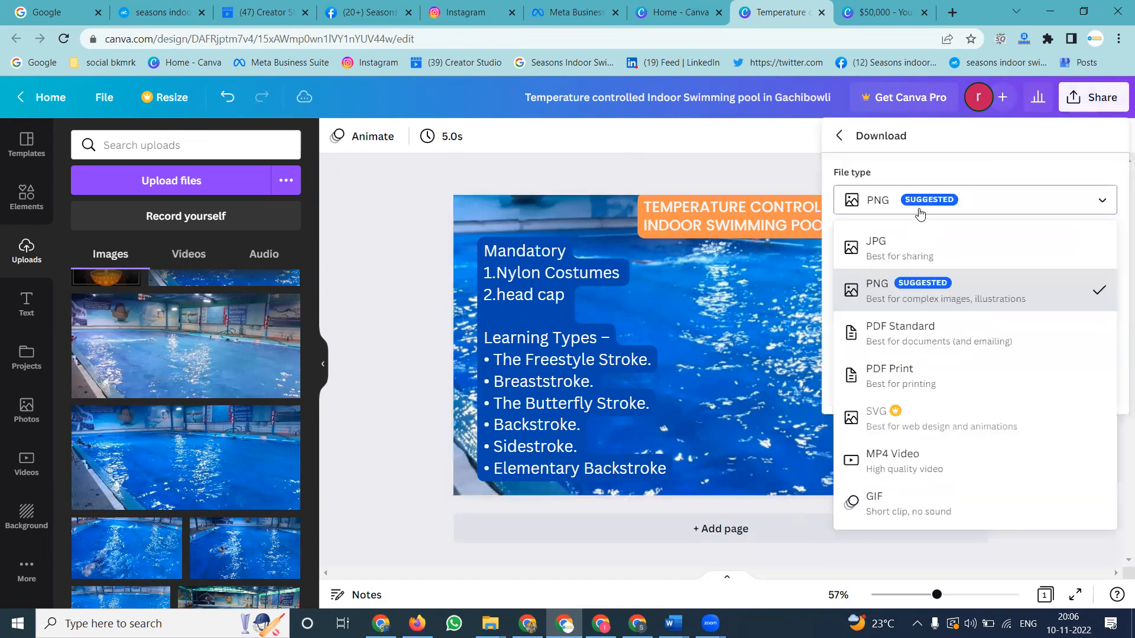
{"action": "left_click", "coordinate": [905, 246]}
{"action": "left_click", "coordinate": [975, 386]}
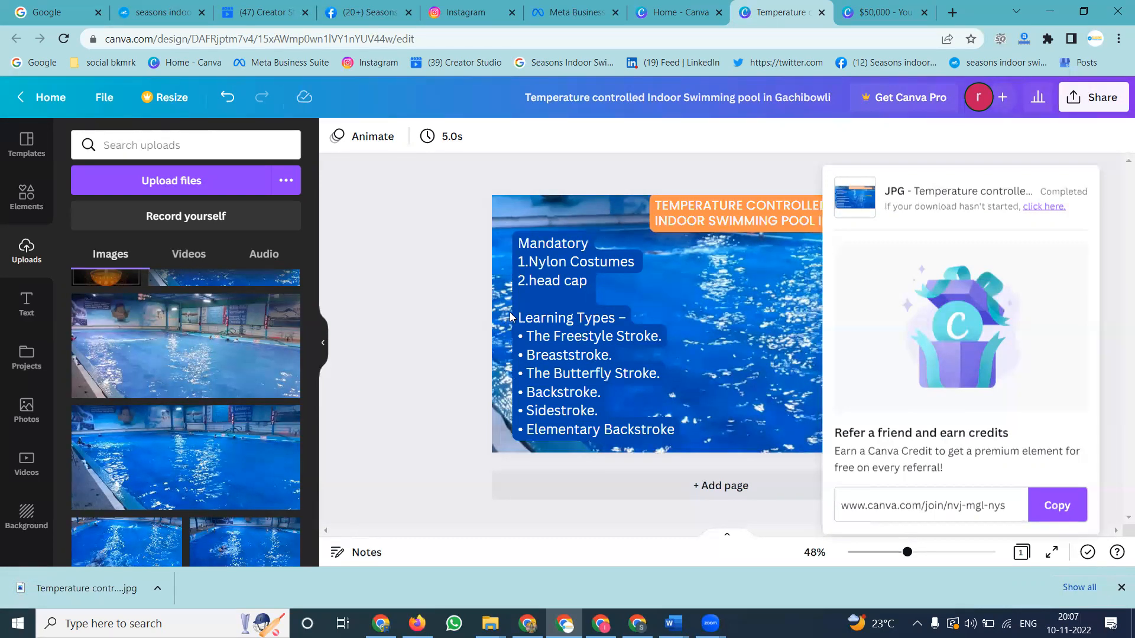
Step: Switch to Creator Studio and start a new Instagram feed post for the Seasons Indoor Swimming pool account
{"action": "left_click", "coordinate": [266, 6]}
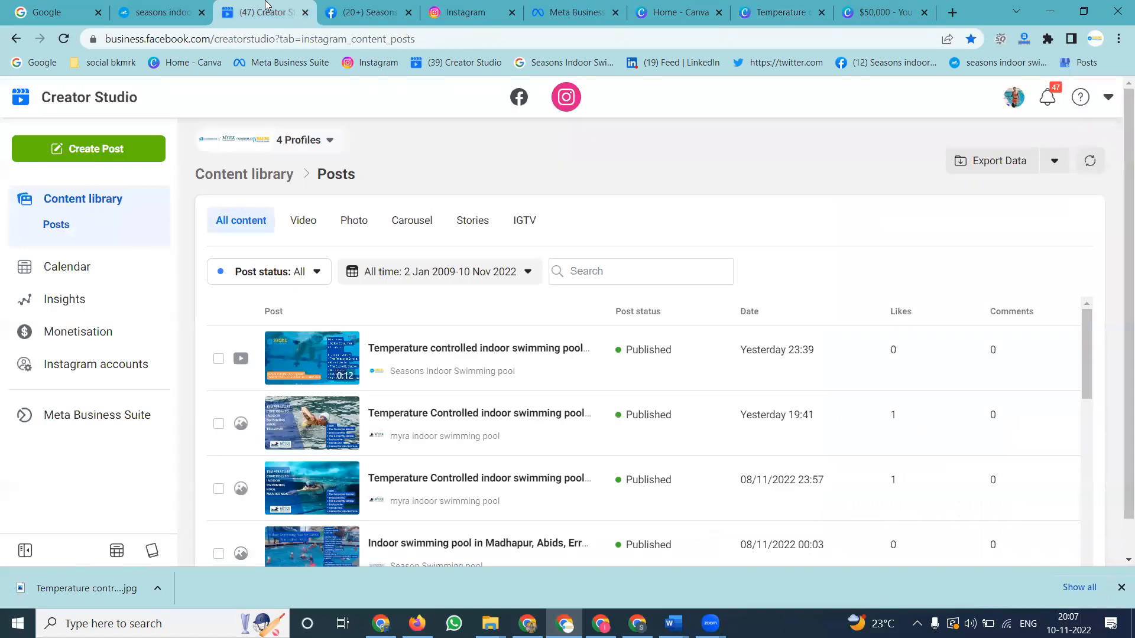
{"action": "left_click", "coordinate": [149, 151]}
{"action": "left_click", "coordinate": [108, 195]}
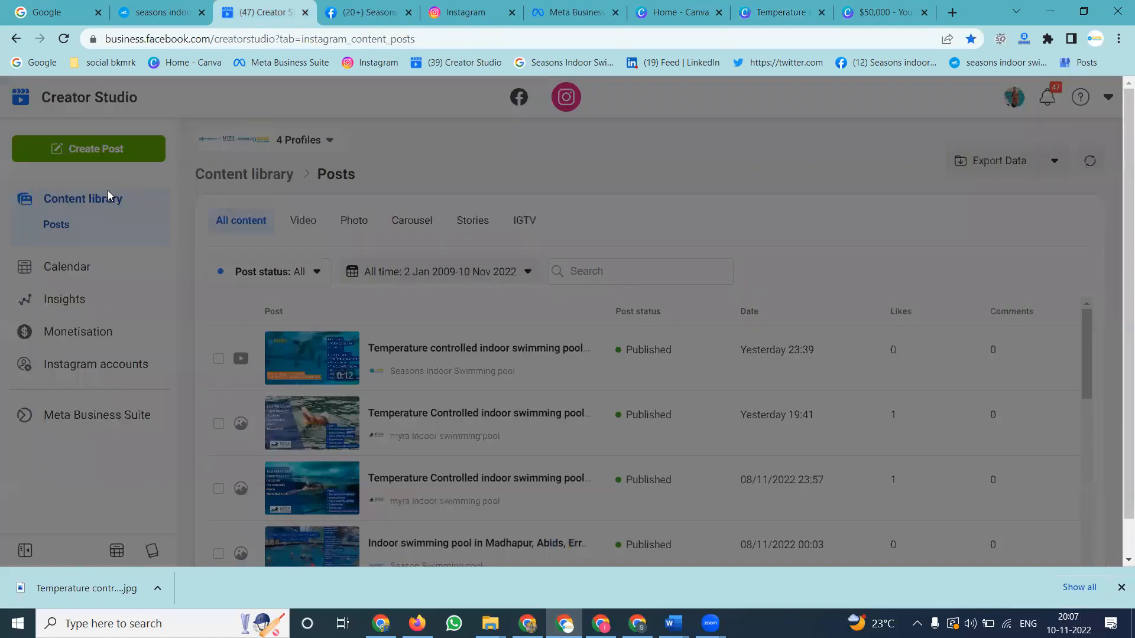
{"action": "left_click", "coordinate": [777, 423]}
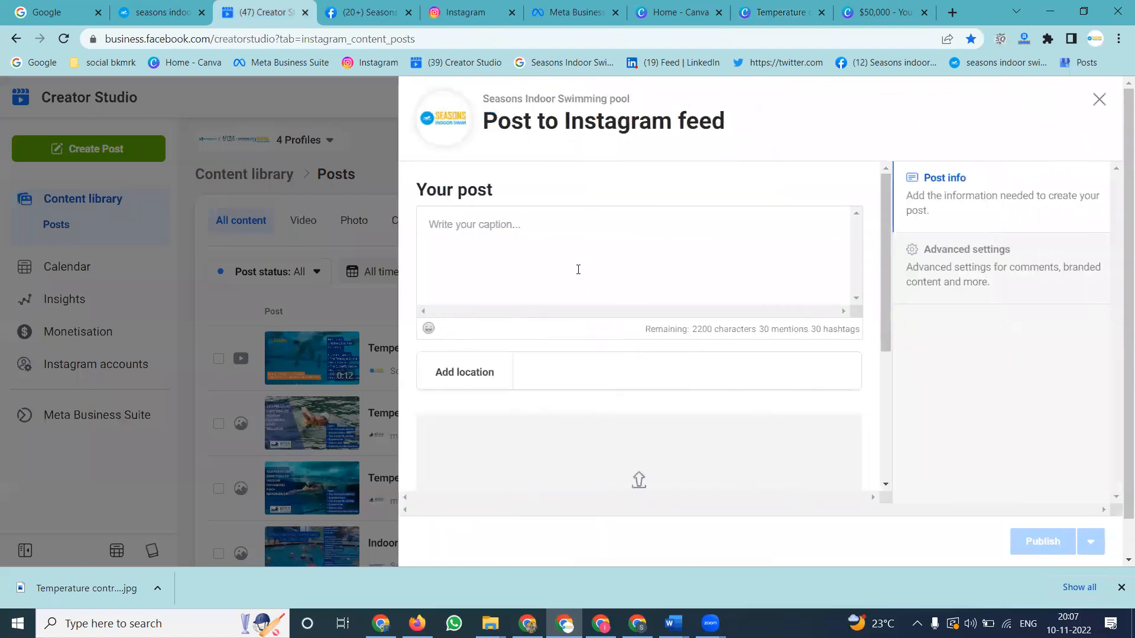
Step: Copy the swimming pool caption and hashtags from the smo content Word document and paste them into the Instagram post's caption
{"action": "mouse_move", "coordinate": [673, 623]}
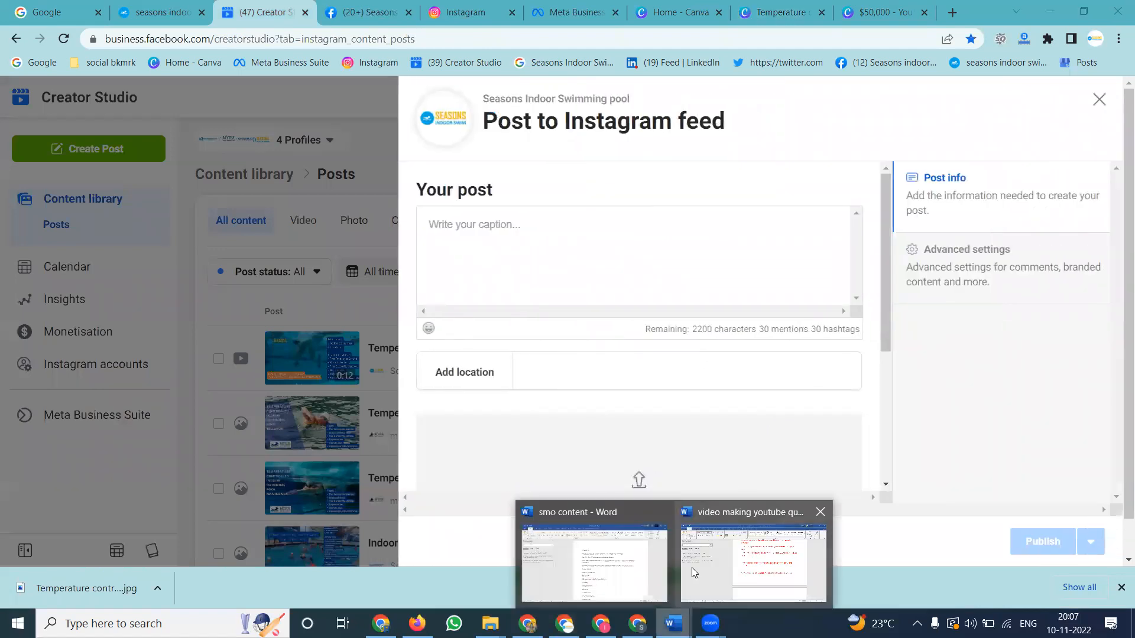
{"action": "left_click", "coordinate": [635, 563]}
{"action": "left_click_drag", "start_coordinate": [426, 228], "coordinate": [464, 407]}
{"action": "scroll", "coordinate": [440, 466], "scroll_direction": "down", "scroll_amount": 12}
{"action": "scroll", "coordinate": [440, 467], "scroll_direction": "down", "scroll_amount": 1}
{"action": "key", "text": "ctrl+c"}
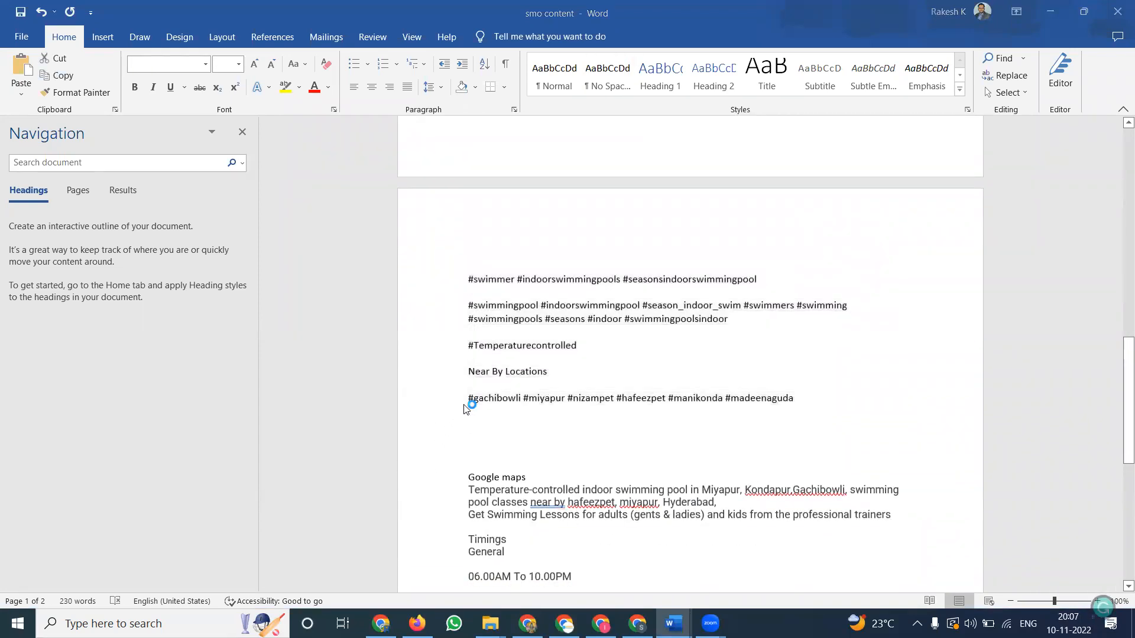
{"action": "key", "text": "alt+Tab"}
{"action": "left_click", "coordinate": [549, 276]}
{"action": "key", "text": "ctrl+v"}
{"action": "scroll", "coordinate": [560, 263], "scroll_direction": "up", "scroll_amount": 10}
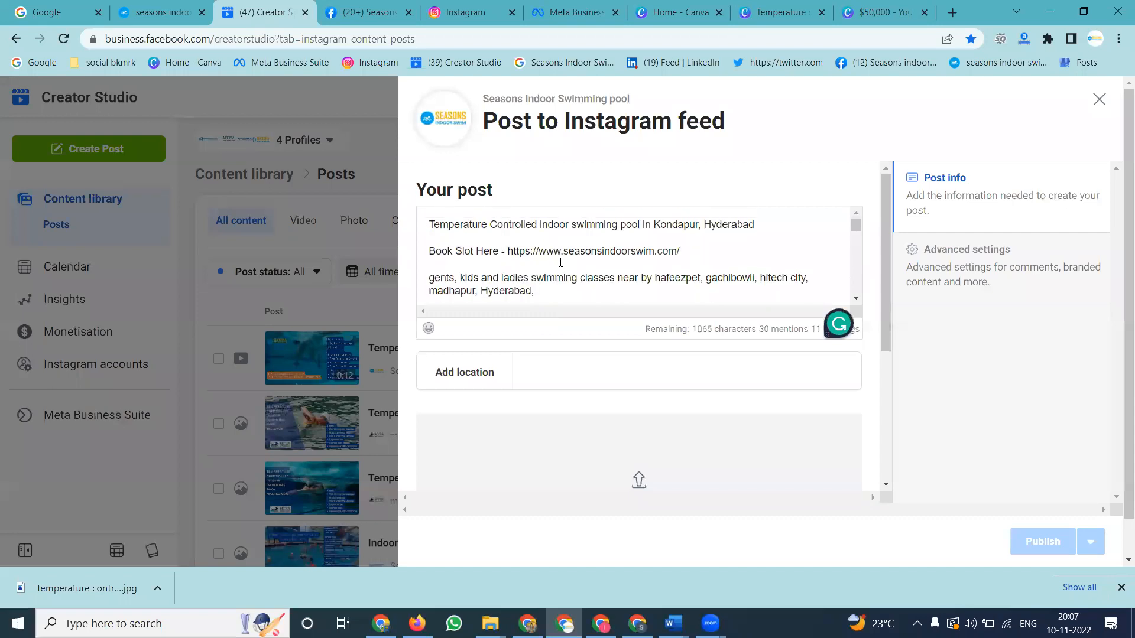
Step: Replace Kondapur with Gachibowli in the caption's first line, and copy the whole caption
{"action": "double_click", "coordinate": [668, 225]}
{"action": "type", "text": "G"}
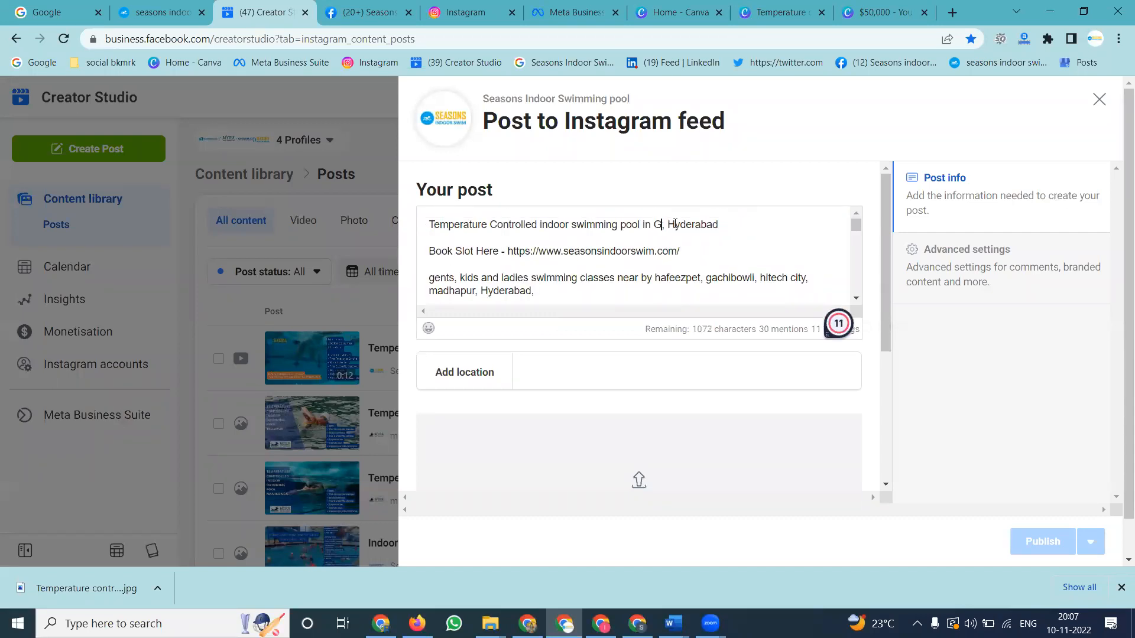
{"action": "type", "text": "achibowli"}
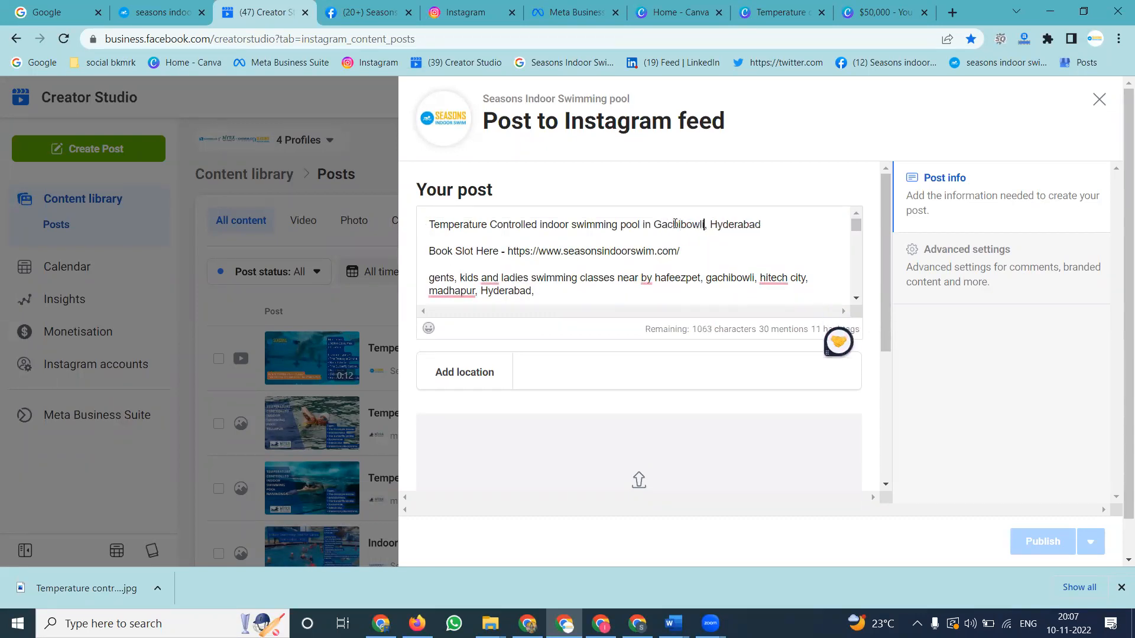
{"action": "key", "text": "ctrl+a"}
Step: Attach the image "Temperature controlled Indoor Swimming pool in Gachibowli" from Downloads to the Instagram post
{"action": "scroll", "coordinate": [671, 349], "scroll_direction": "down", "scroll_amount": 10}
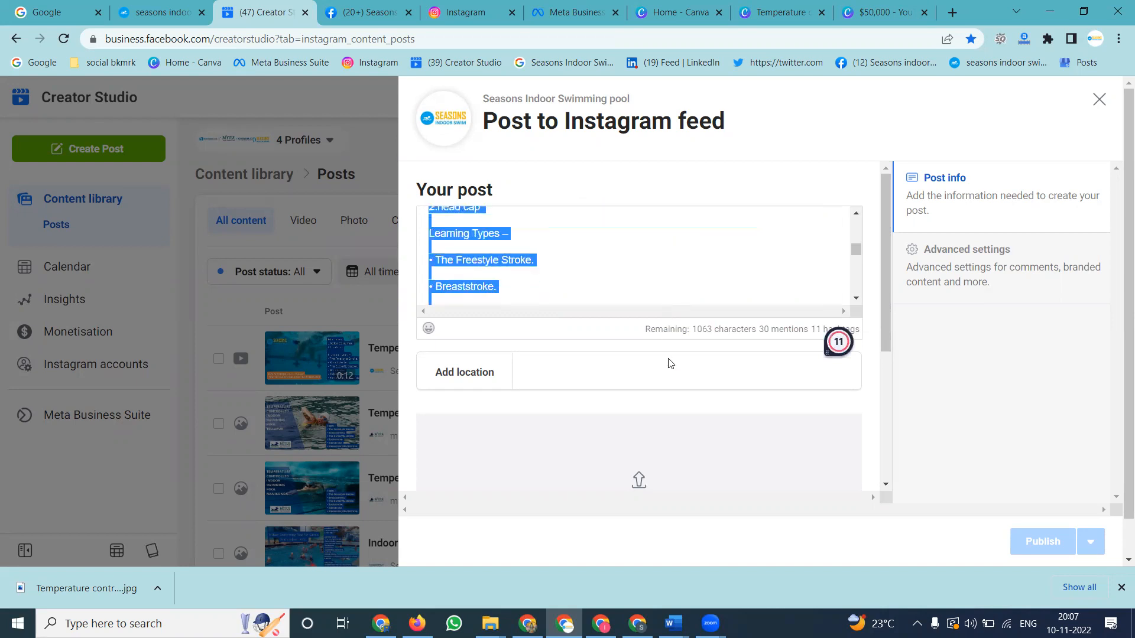
{"action": "left_click", "coordinate": [650, 316]}
{"action": "left_click", "coordinate": [635, 348]}
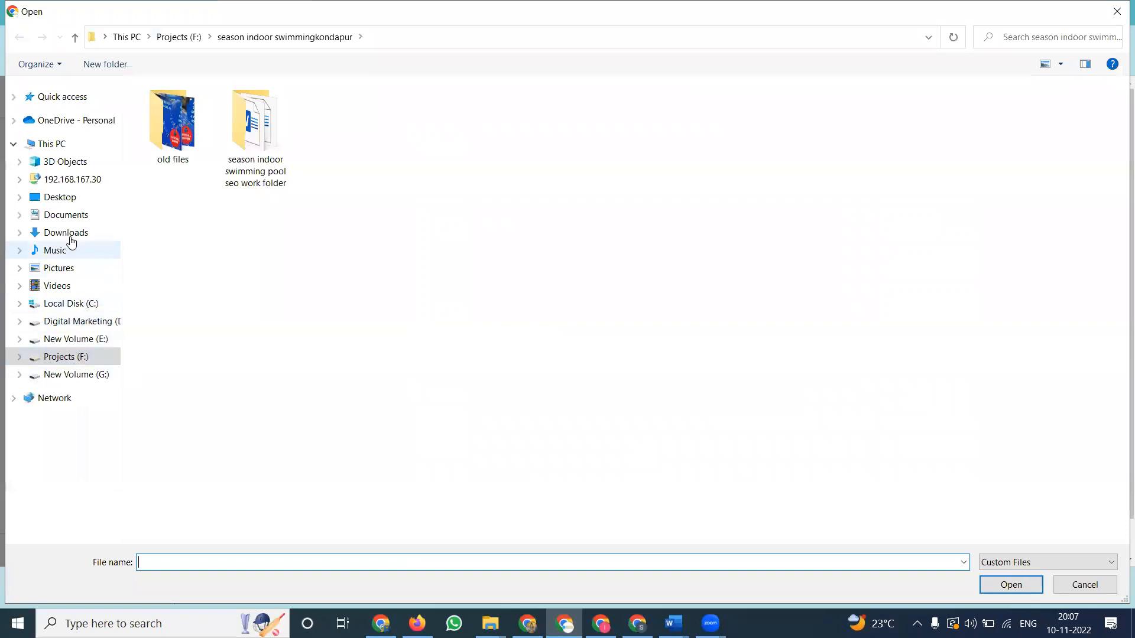
{"action": "left_click", "coordinate": [64, 232]}
{"action": "scroll", "coordinate": [750, 487], "scroll_direction": "down", "scroll_amount": 15}
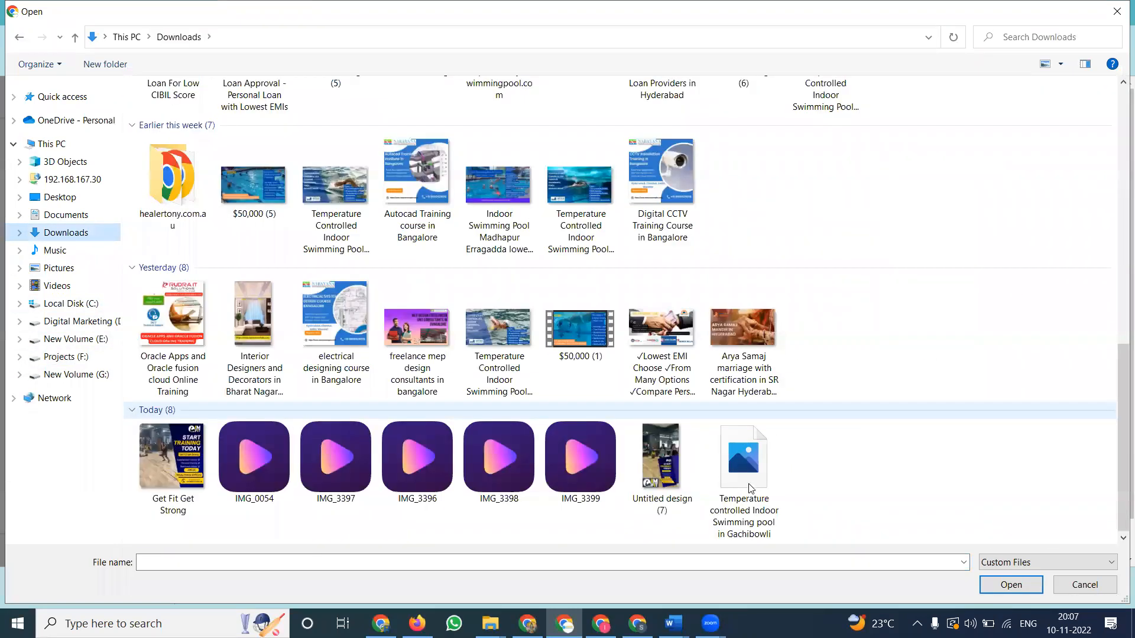
{"action": "double_click", "coordinate": [746, 473]}
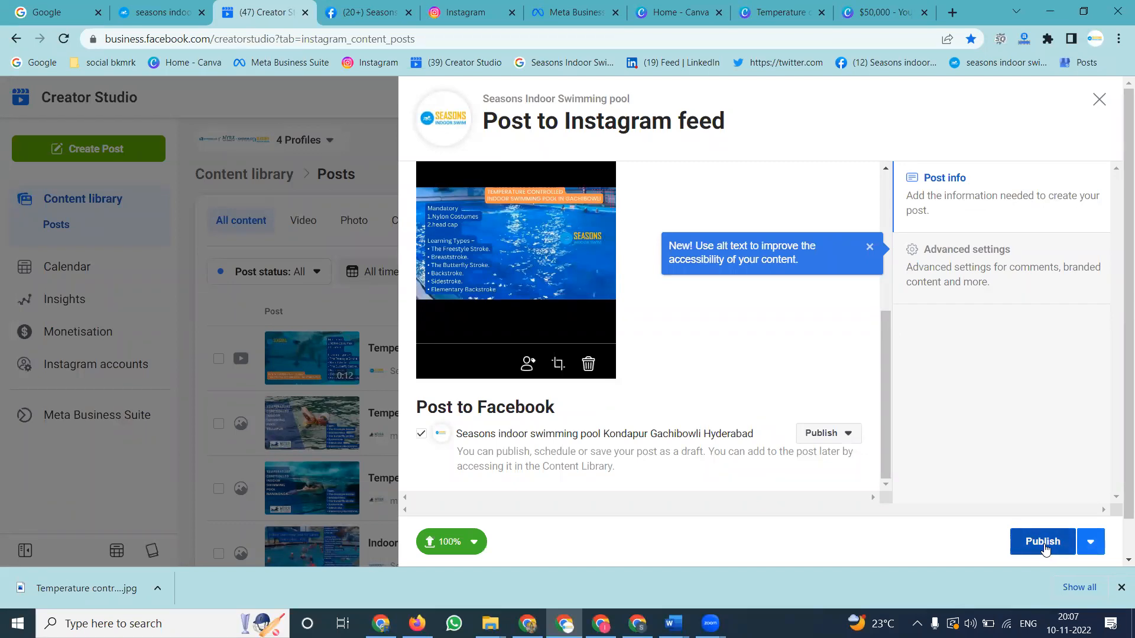
Step: Switch to Meta Business Suite and add the Gachibowli swimming pool image from Downloads to the new post
{"action": "left_click", "coordinate": [542, 8]}
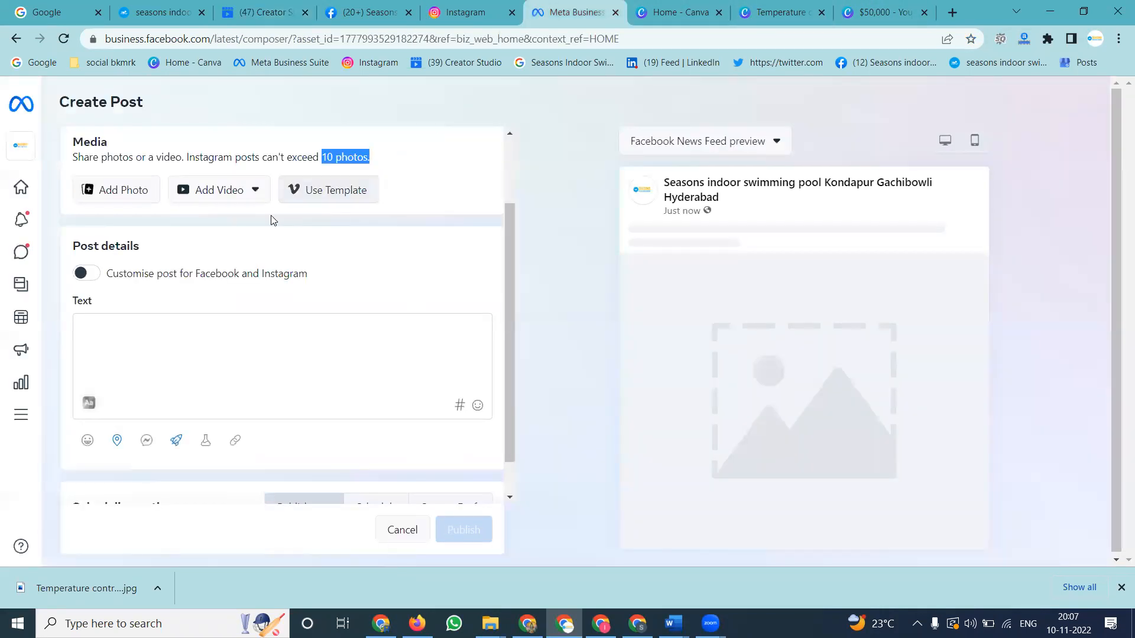
{"action": "left_click", "coordinate": [142, 189]}
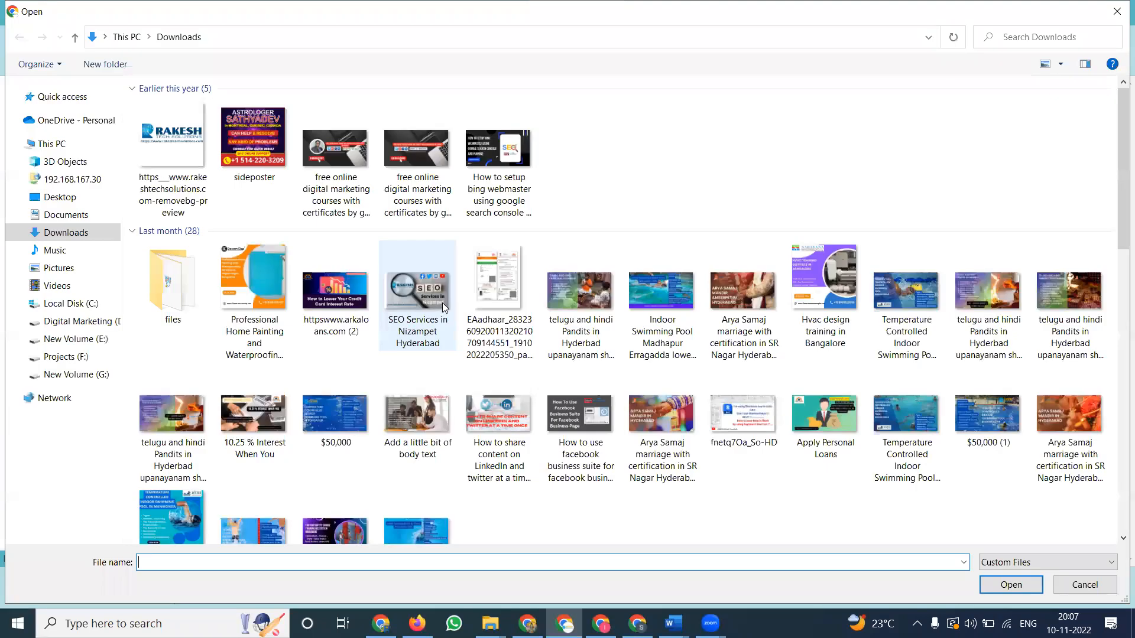
{"action": "scroll", "coordinate": [442, 303], "scroll_direction": "down", "scroll_amount": 10}
{"action": "double_click", "coordinate": [172, 473]}
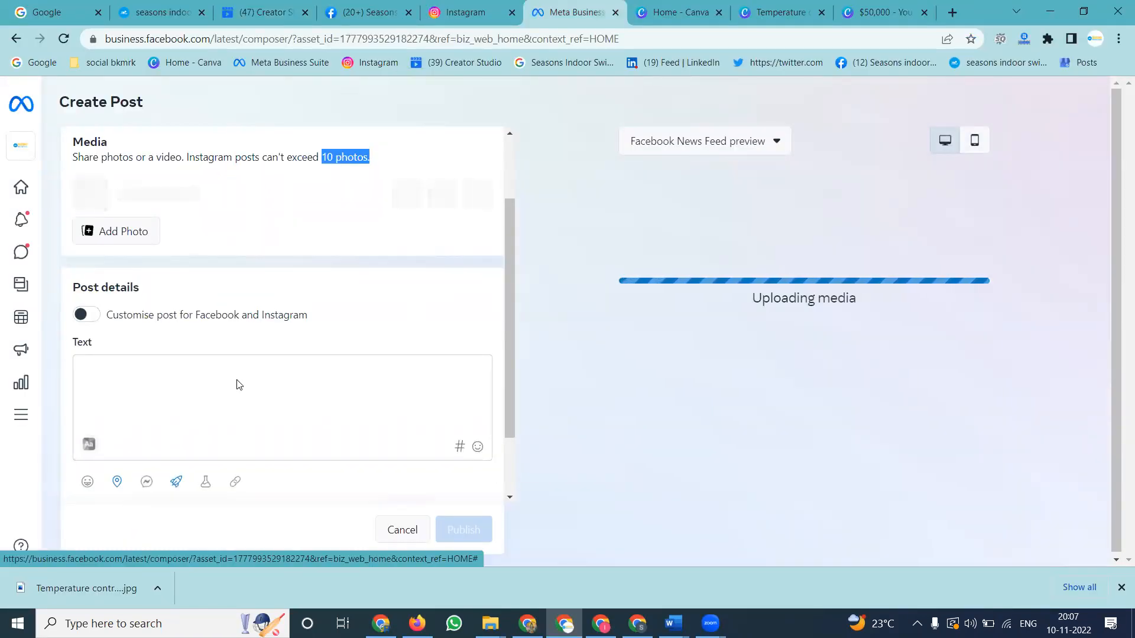
Step: Preview the post in the Instagram feed and in the Facebook News Feed for desktop and mobile
{"action": "left_click", "coordinate": [753, 141]}
{"action": "left_click", "coordinate": [699, 207]}
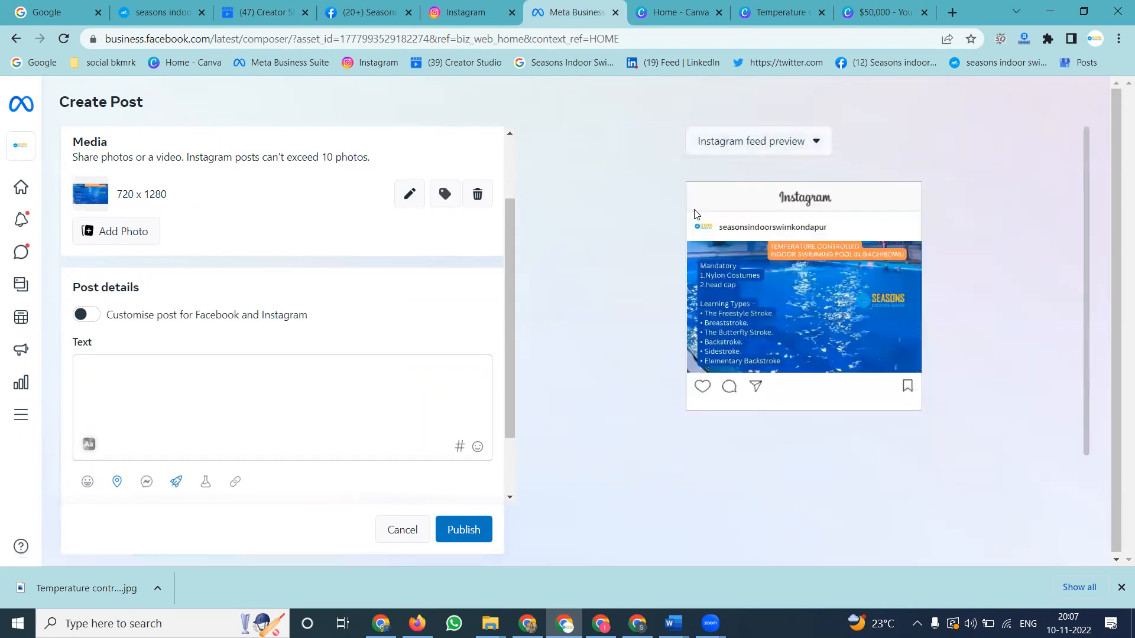
{"action": "left_click", "coordinate": [724, 146]}
{"action": "left_click", "coordinate": [728, 172]}
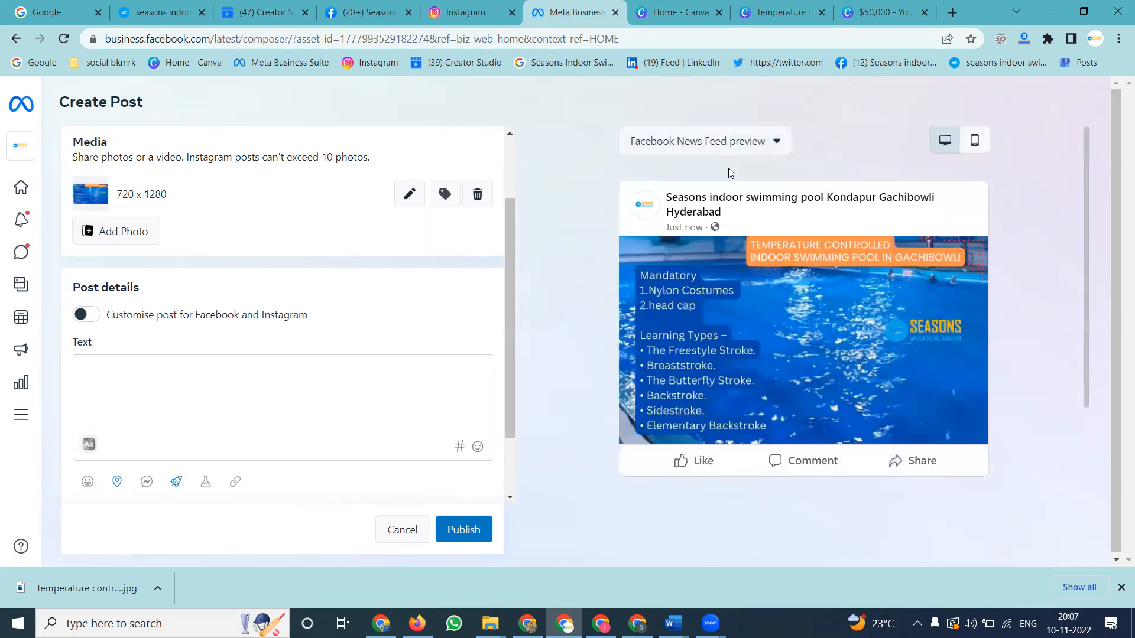
{"action": "left_click", "coordinate": [976, 142]}
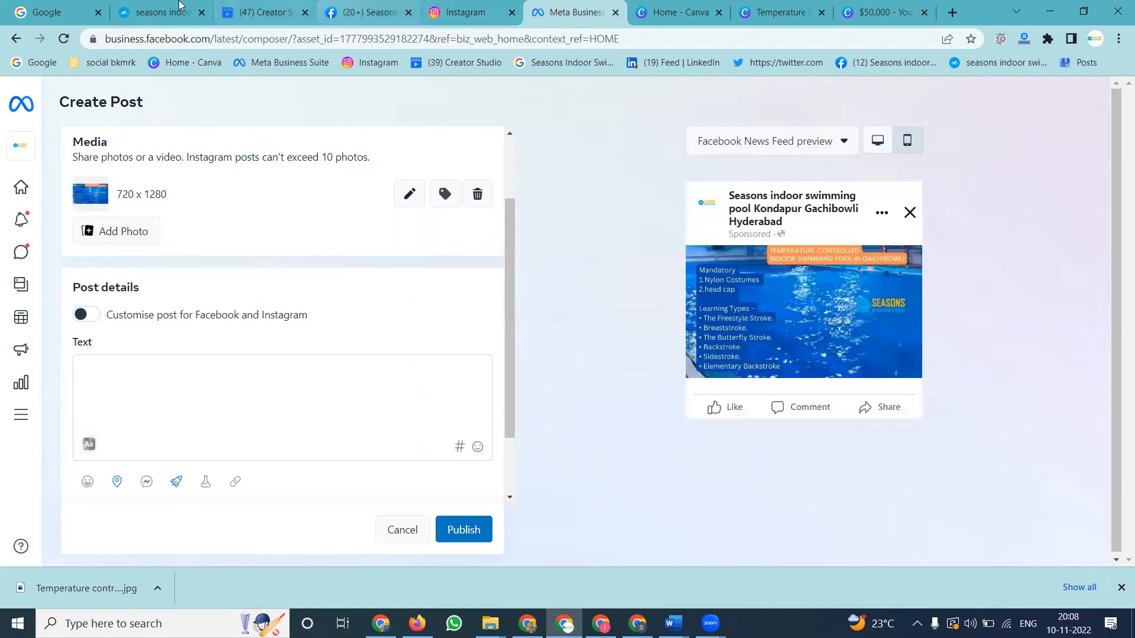
Step: Return to Creator Studio and examine the Instagram post's advanced settings, including comments and alt text
{"action": "left_click", "coordinate": [241, 6]}
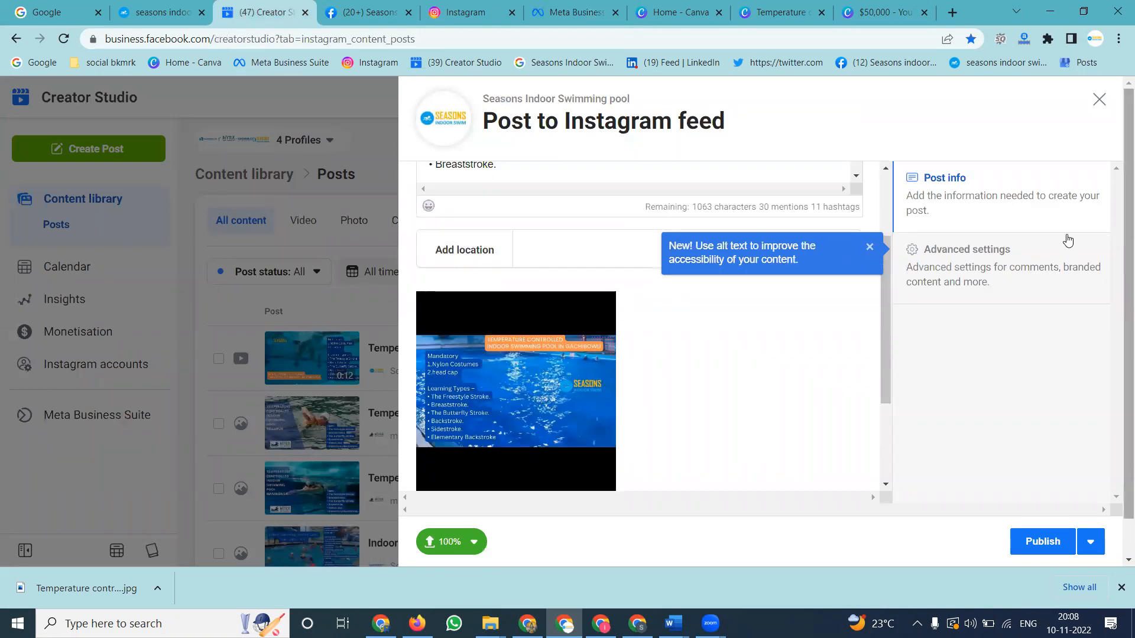
{"action": "left_click", "coordinate": [990, 249]}
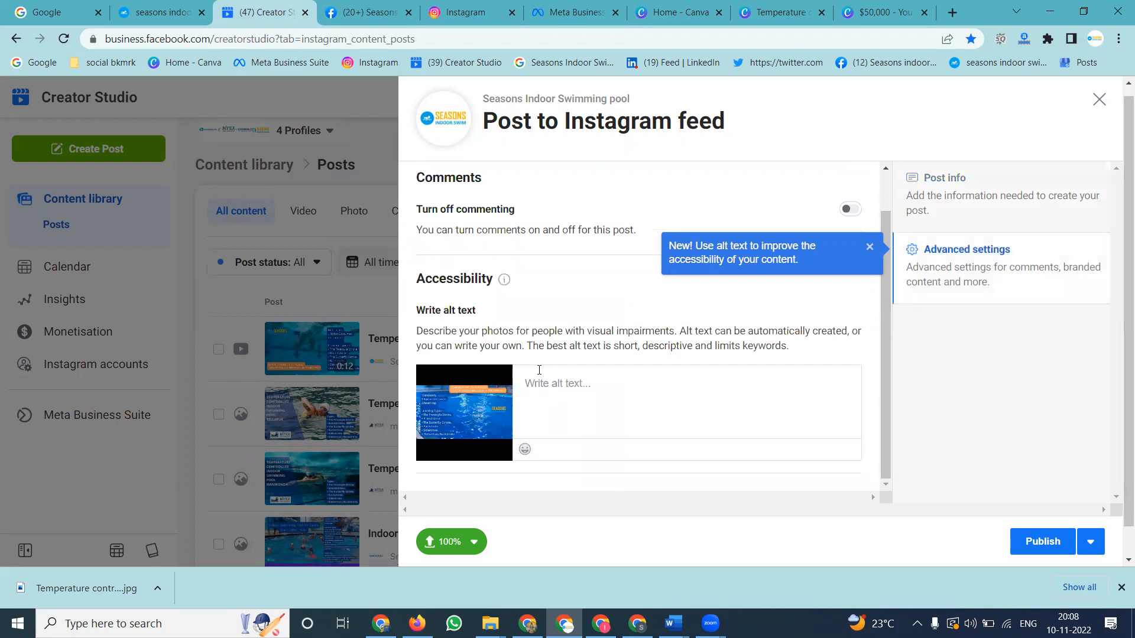
{"action": "left_click", "coordinate": [568, 383]}
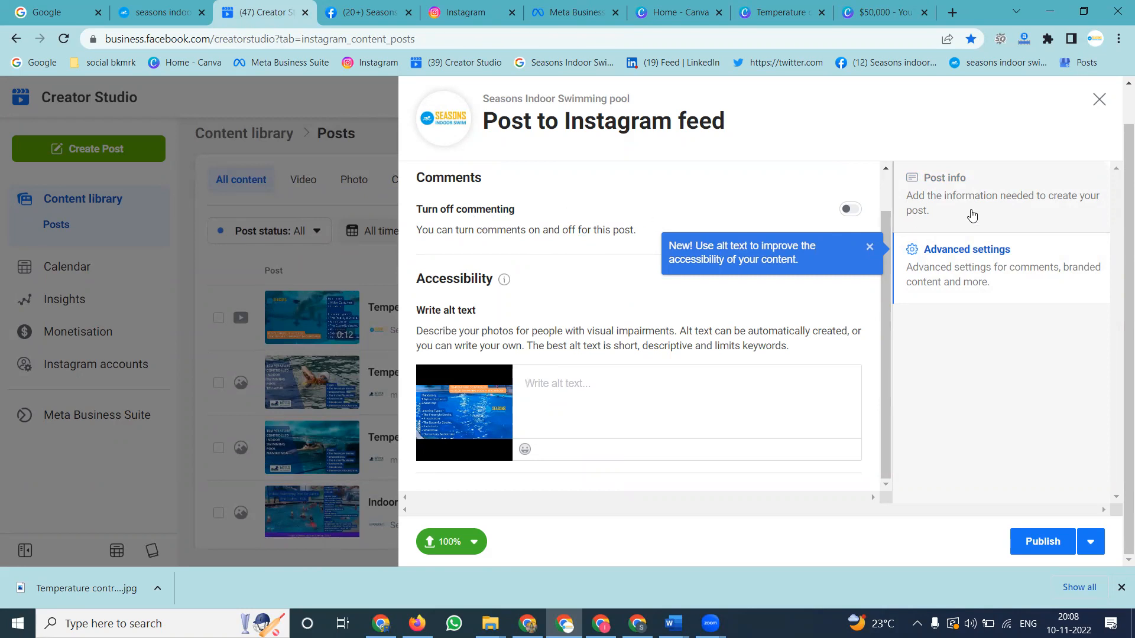
{"action": "left_click", "coordinate": [944, 178]}
Step: Return to Meta Business Suite, set the post preview to Instagram feed, and paste the copied caption into the post text
{"action": "left_click", "coordinate": [575, 12]}
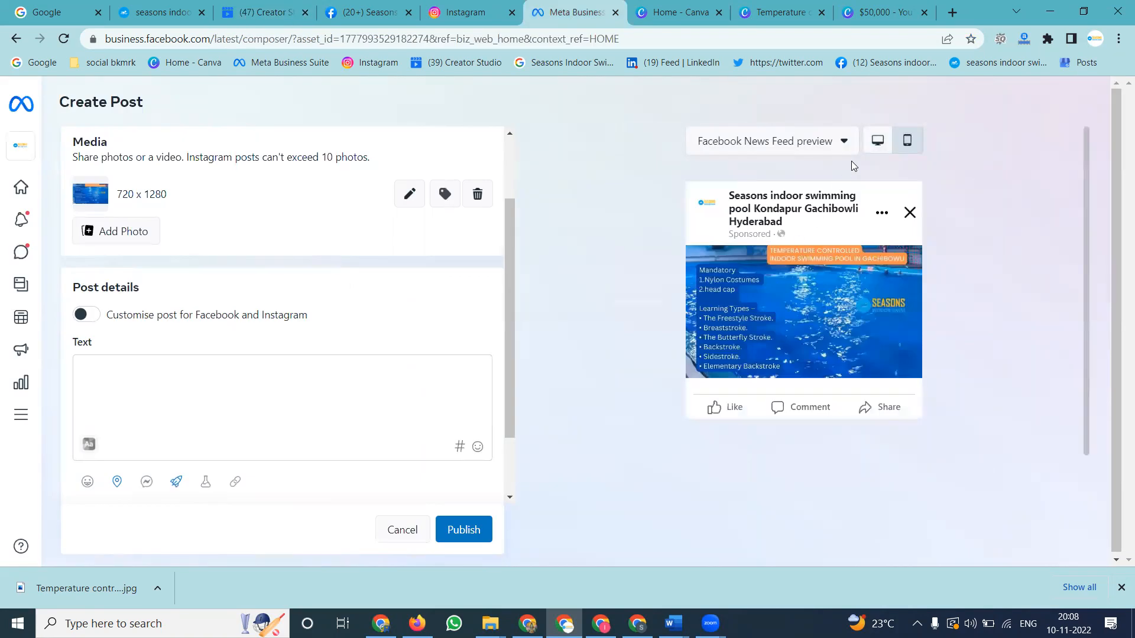
{"action": "left_click", "coordinate": [876, 141]}
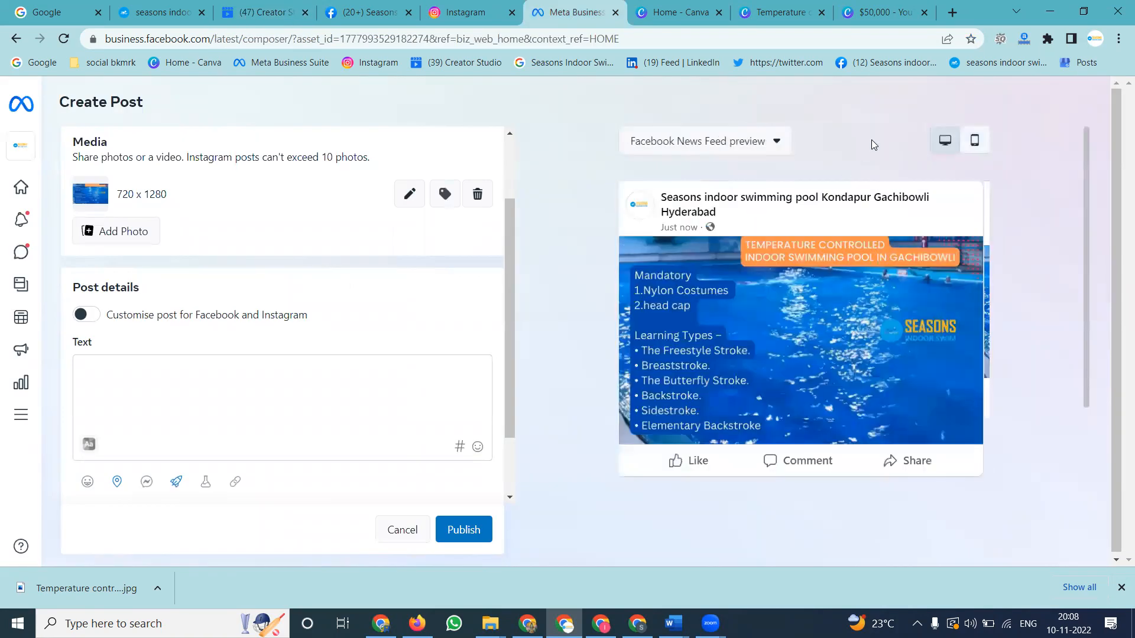
{"action": "left_click", "coordinate": [736, 142]}
{"action": "left_click", "coordinate": [692, 205]}
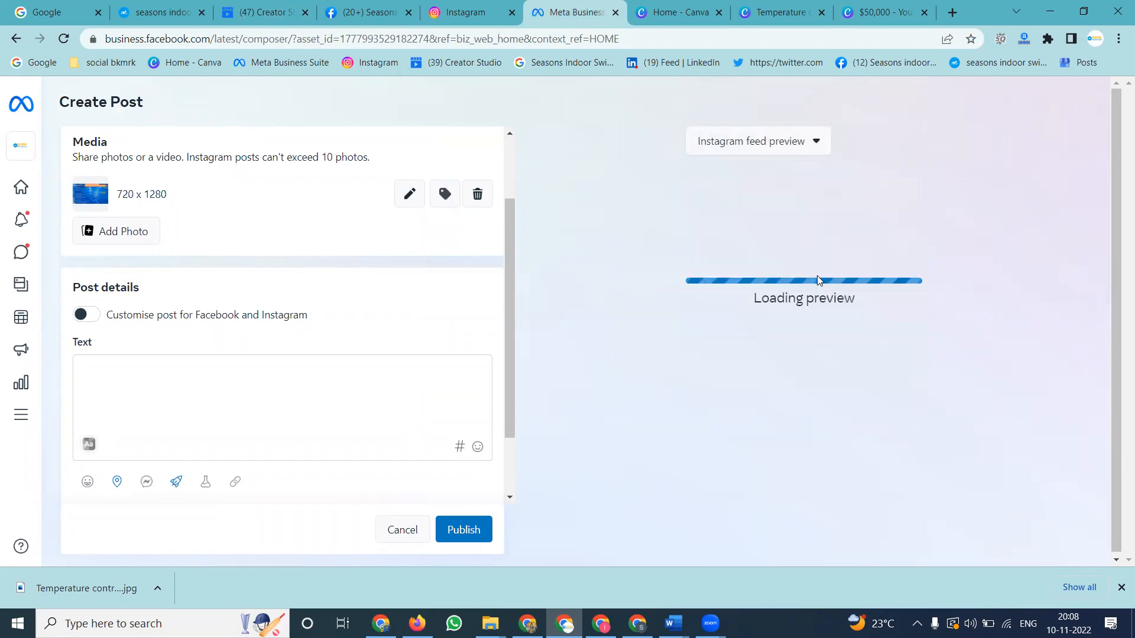
{"action": "left_click", "coordinate": [323, 391]}
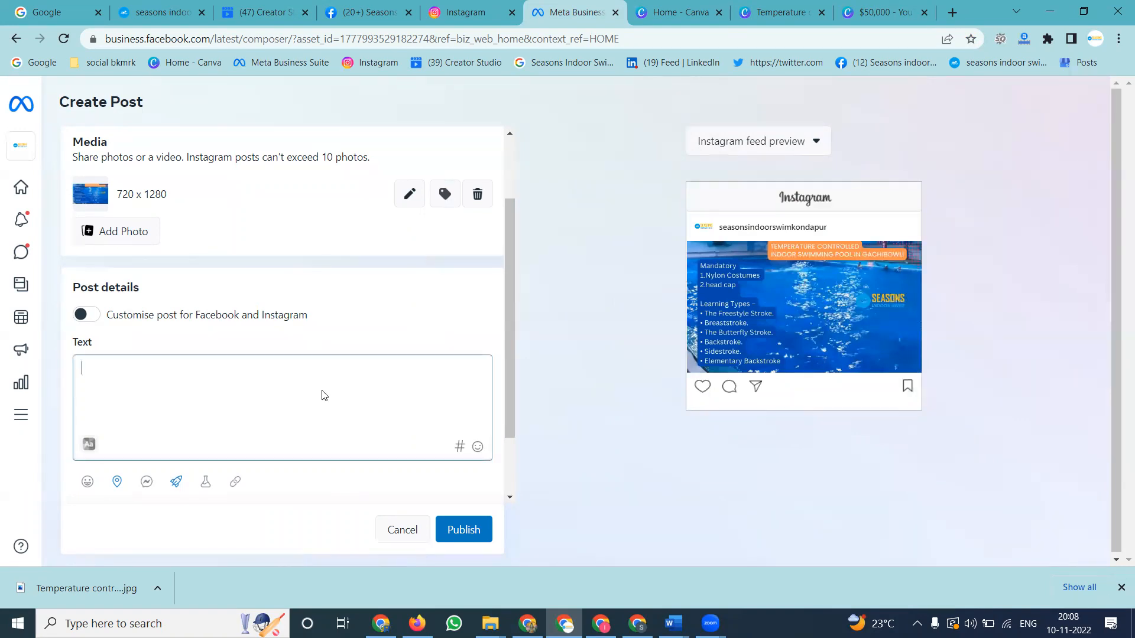
{"action": "key", "text": "ctrl+v"}
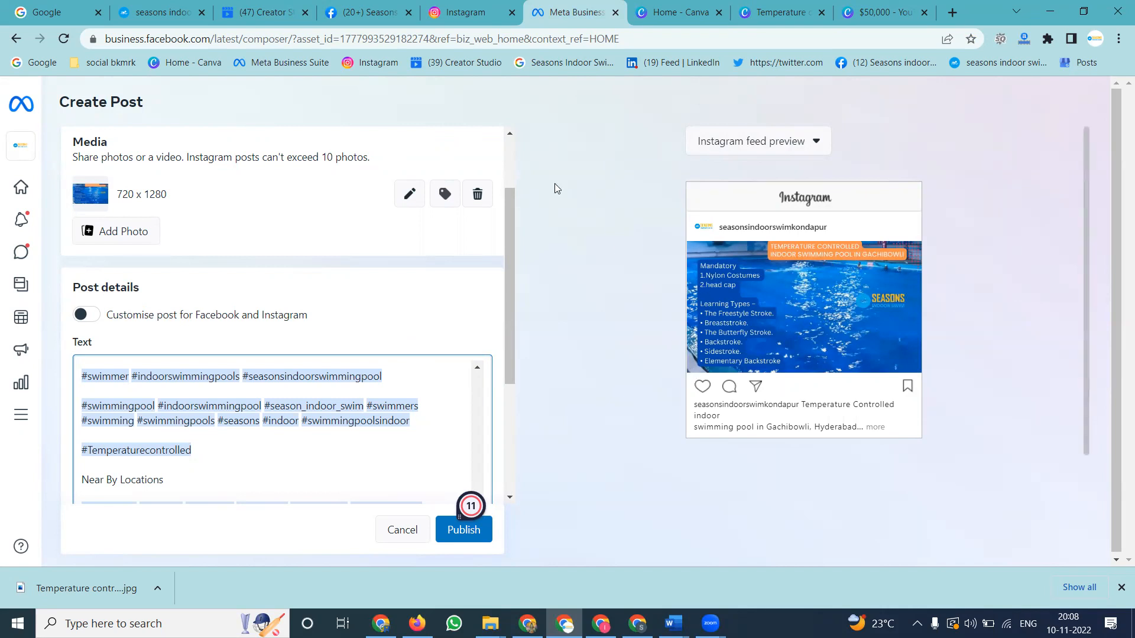
Step: Look over the Seasons Indoor Swimming pool profile on Instagram, and return to the post in Meta Business Suite
{"action": "left_click", "coordinate": [452, 9]}
{"action": "left_click", "coordinate": [808, 134]}
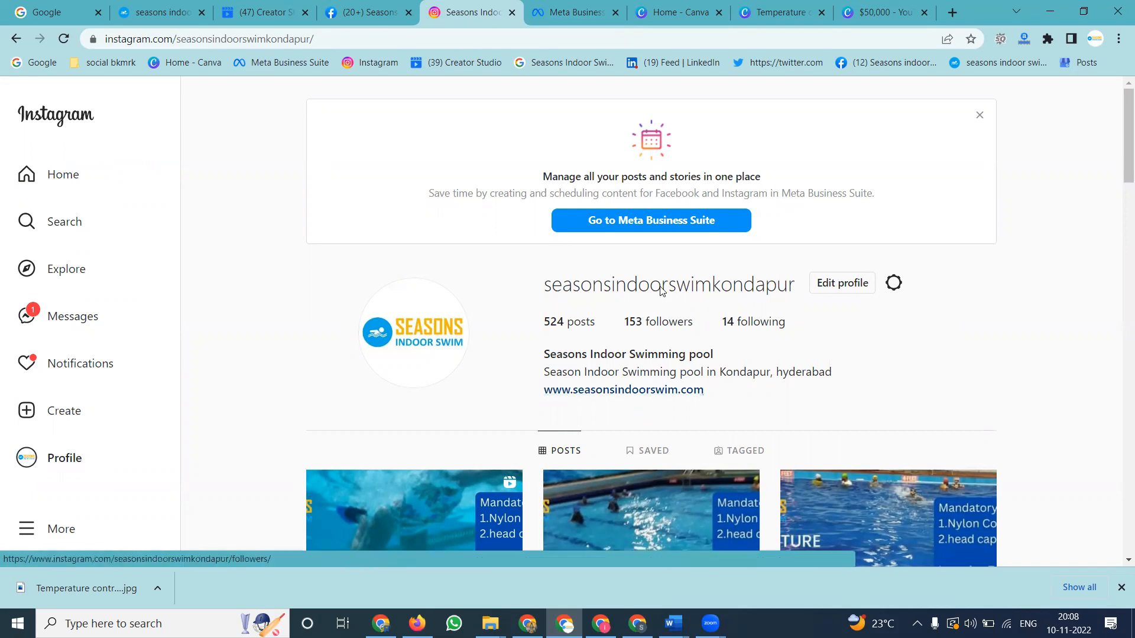
{"action": "left_click", "coordinate": [584, 11]}
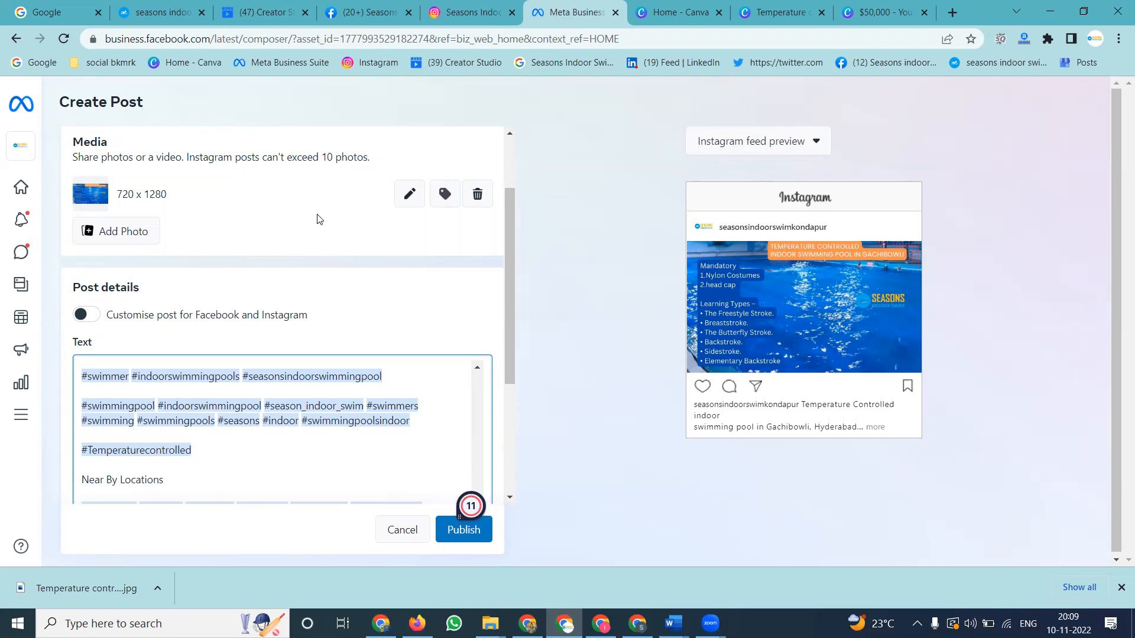
Step: Return to Creator Studio, discard the unfinished Instagram feed post, and view the available post types
{"action": "left_click", "coordinate": [255, 10]}
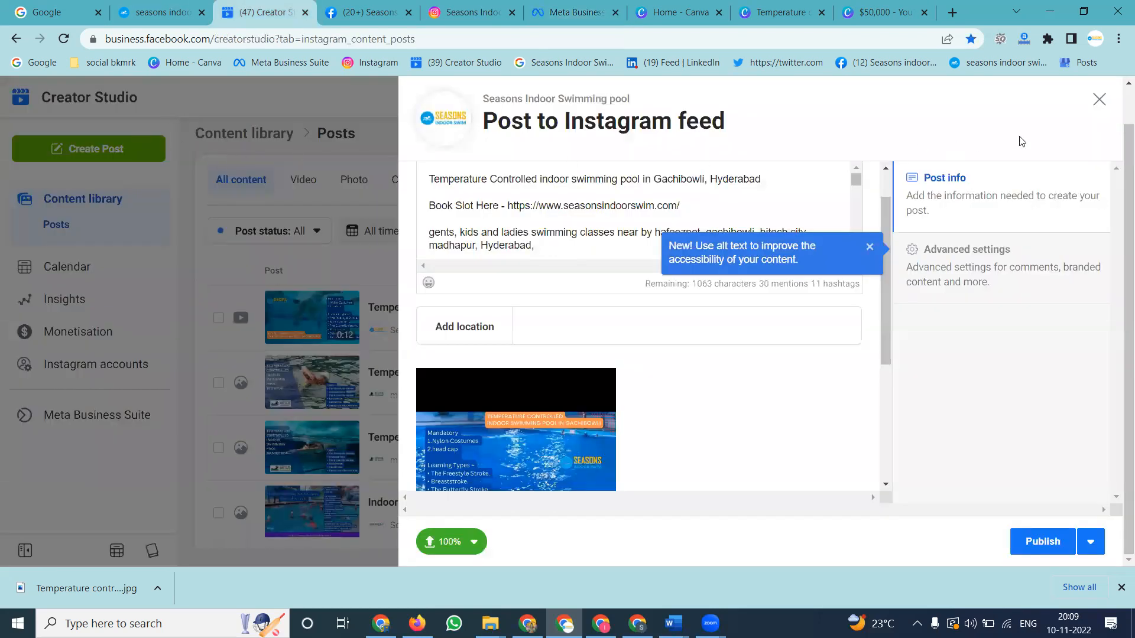
{"action": "left_click", "coordinate": [1100, 99]}
{"action": "left_click", "coordinate": [783, 319]}
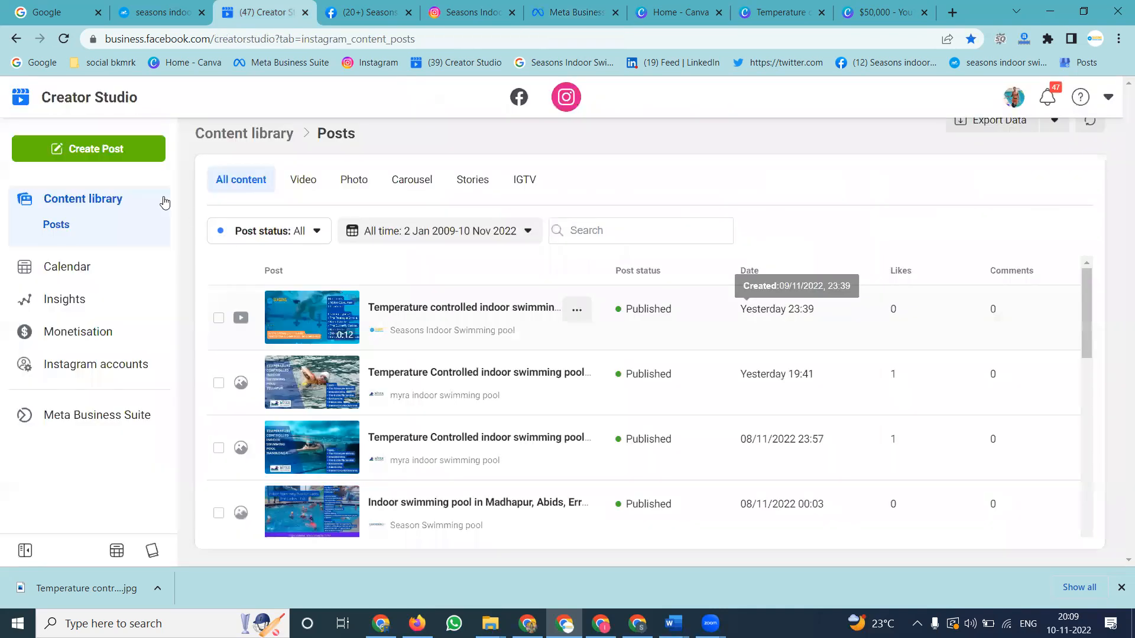
{"action": "left_click", "coordinate": [127, 159]}
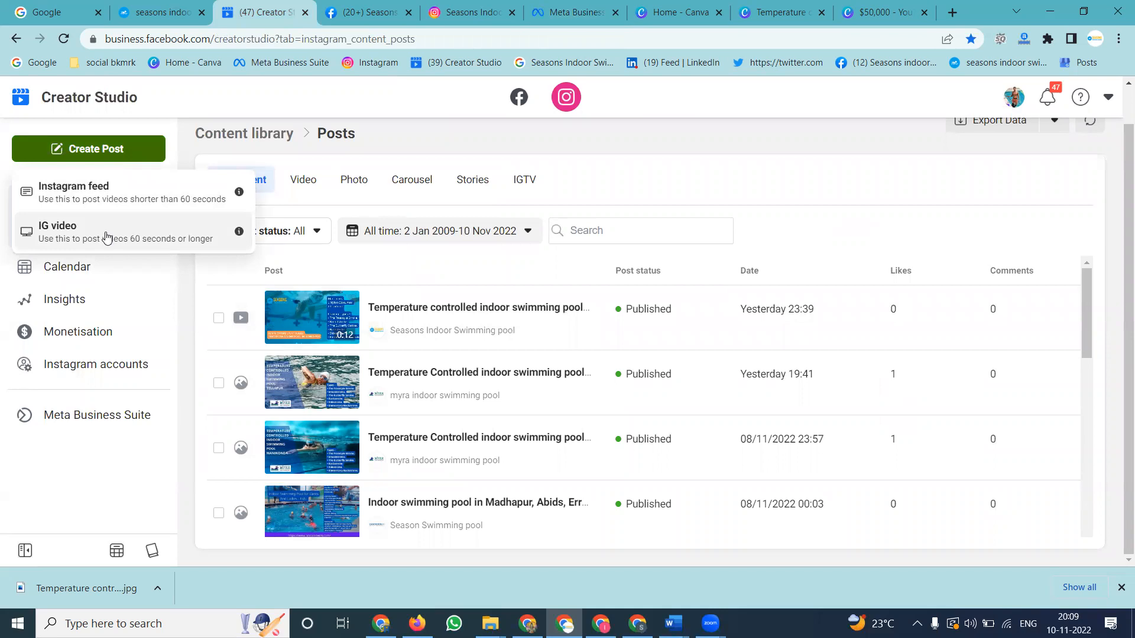
Step: Copy the whole caption in Meta Business Suite, and start a new Instagram post with the "Temperature controlled Indoor Swimming pool in Gachibowli" image
{"action": "left_click", "coordinate": [561, 7]}
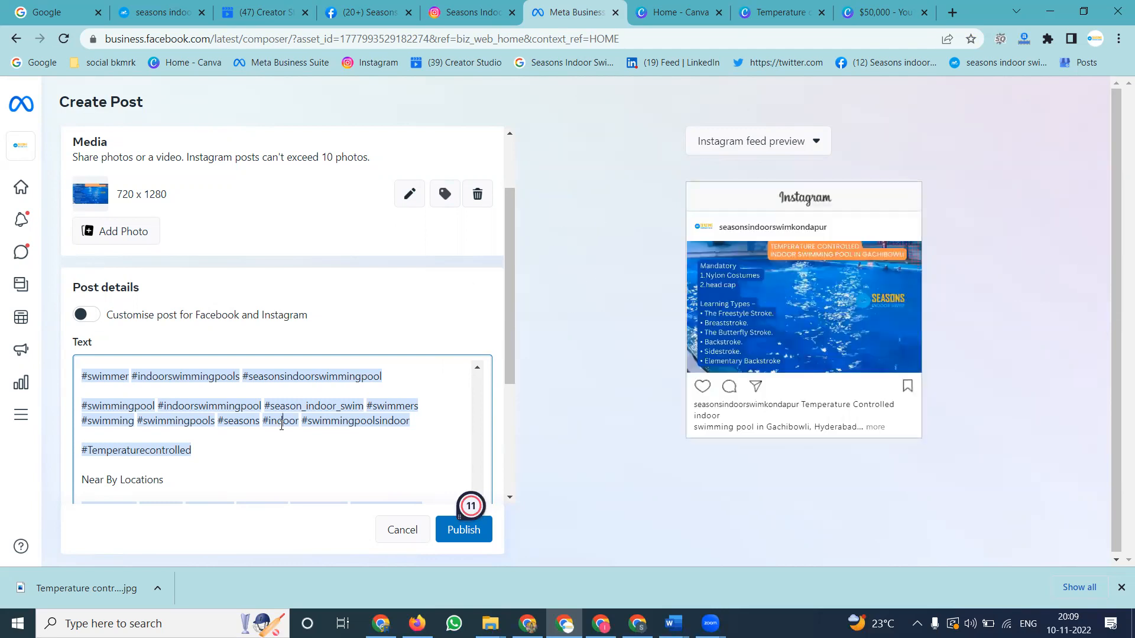
{"action": "key", "text": "ctrl+a"}
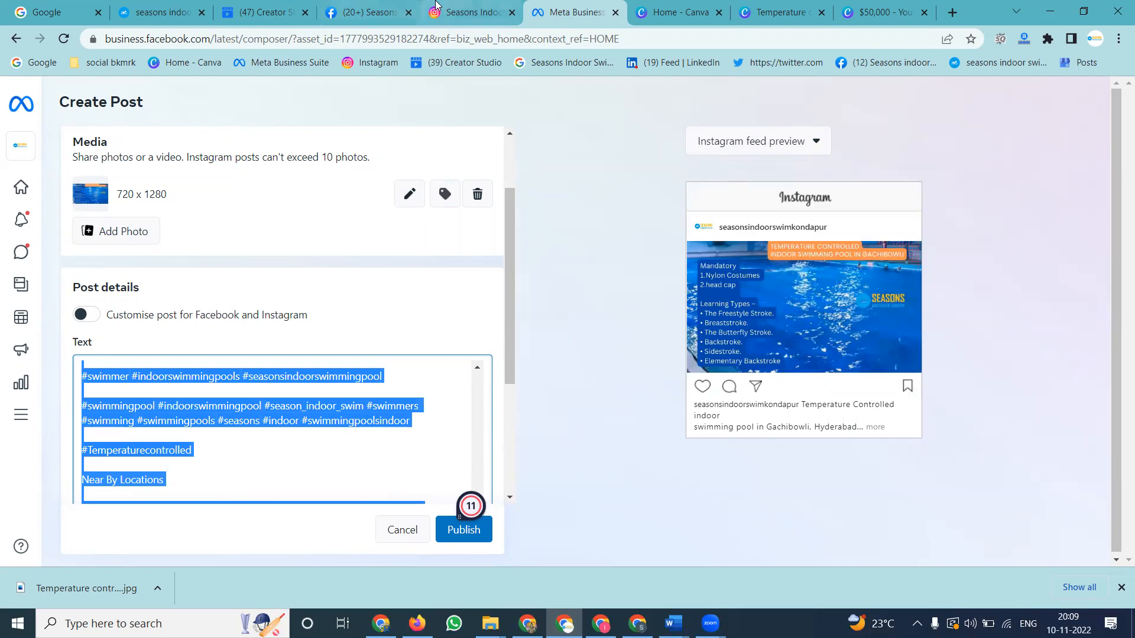
{"action": "left_click", "coordinate": [467, 12]}
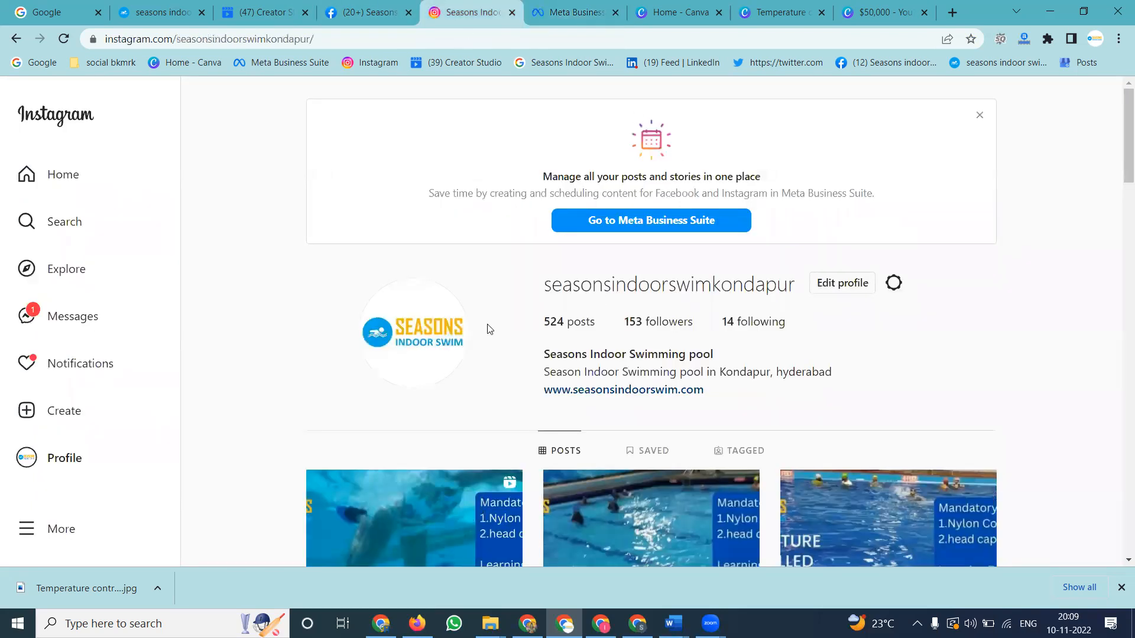
{"action": "left_click", "coordinate": [79, 412]}
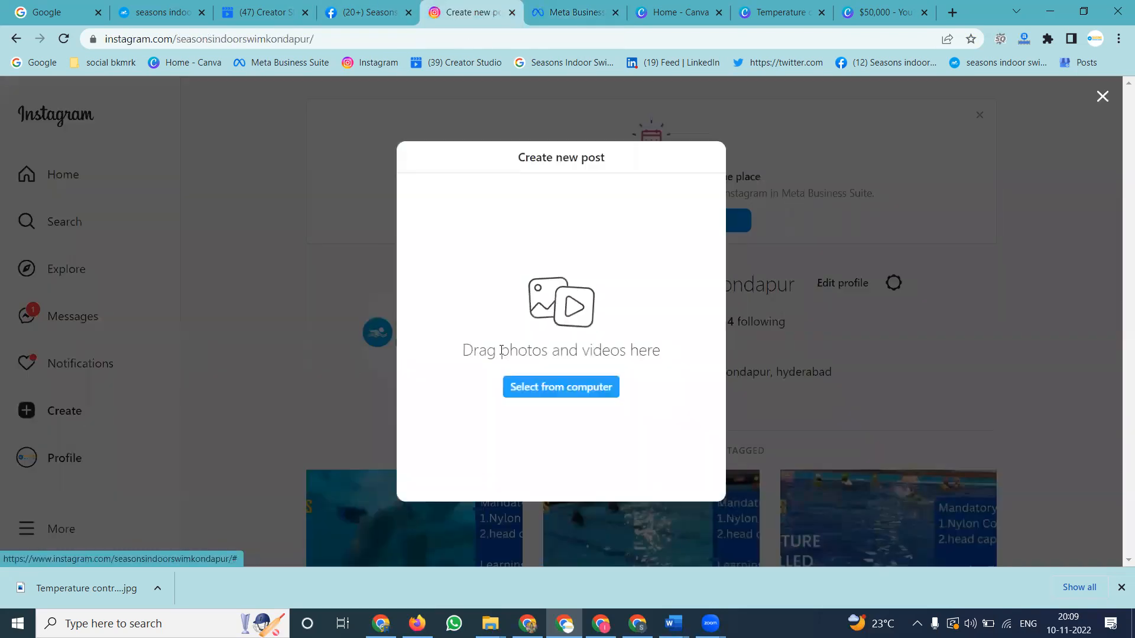
{"action": "left_click", "coordinate": [549, 393]}
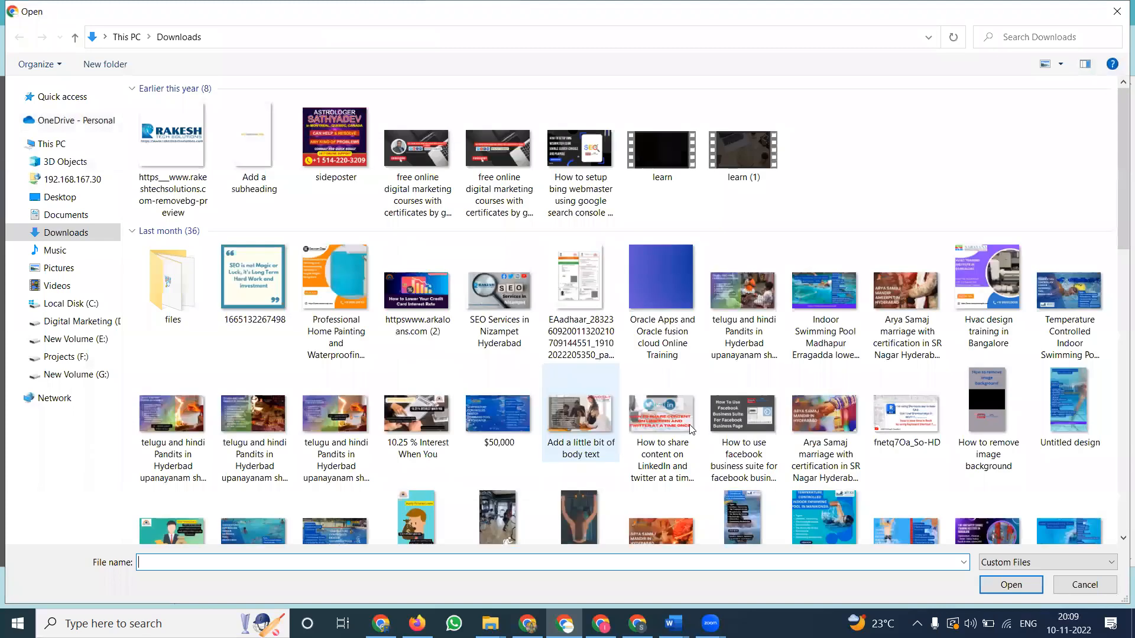
{"action": "scroll", "coordinate": [756, 464], "scroll_direction": "down", "scroll_amount": 10}
{"action": "double_click", "coordinate": [755, 460]}
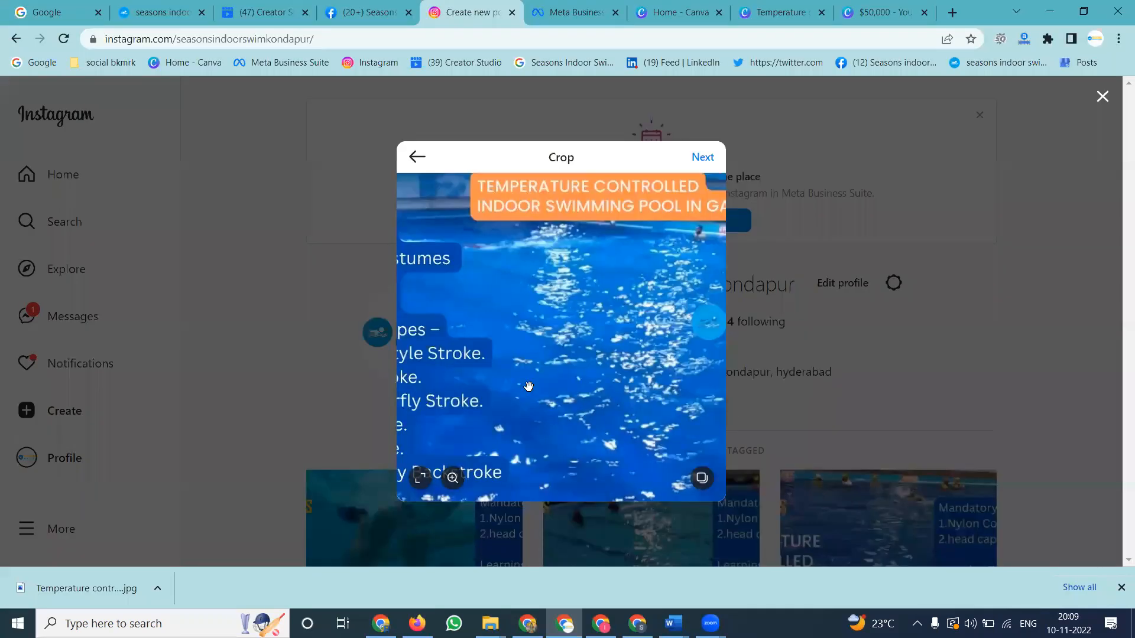
Step: Fit the whole landscape image in the crop, and share the Instagram post with the copied caption and no filter
{"action": "left_click", "coordinate": [420, 478]}
{"action": "left_click", "coordinate": [455, 329]}
{"action": "left_click", "coordinate": [701, 157]}
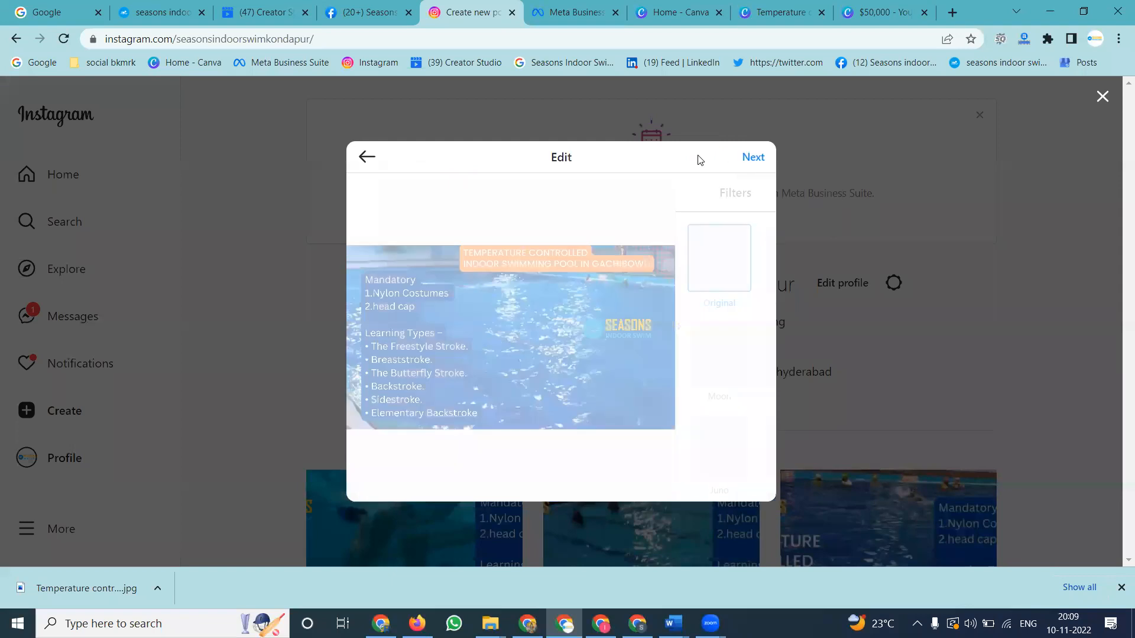
{"action": "left_click", "coordinate": [829, 159]}
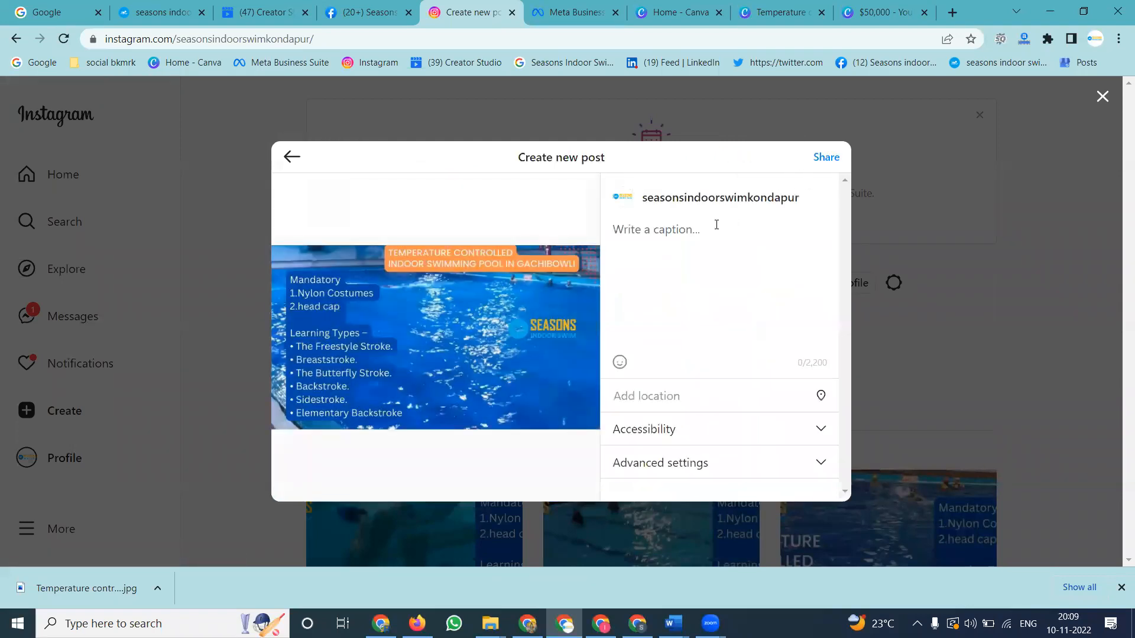
{"action": "key", "text": "ctrl+v"}
{"action": "left_click", "coordinate": [826, 157]}
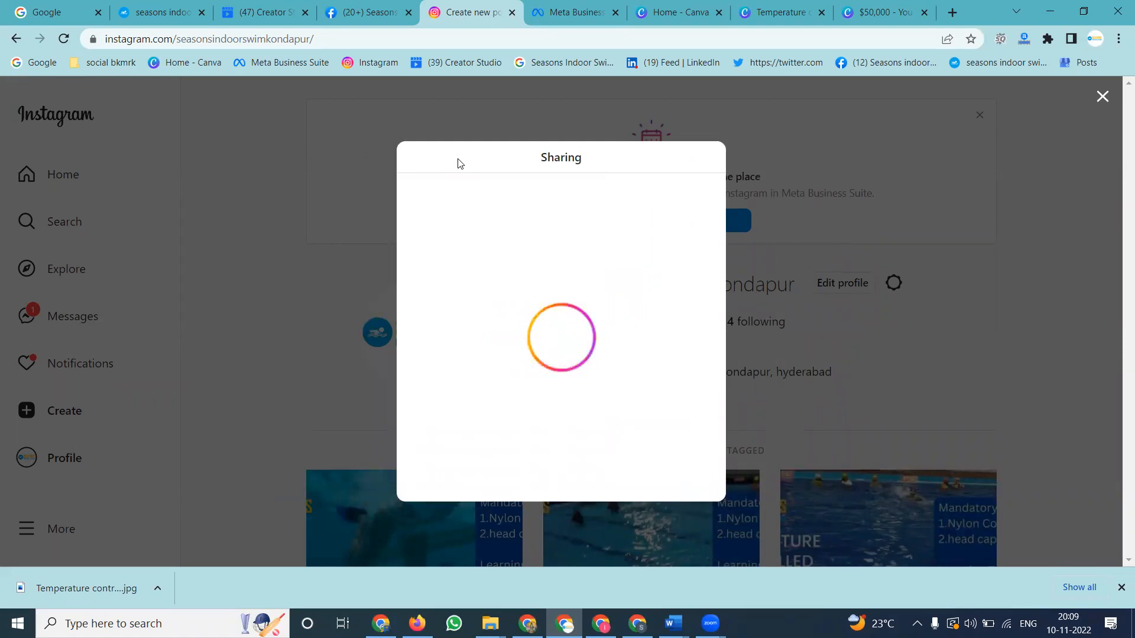
Step: On the Seasons Facebook Page, start a Get WhatsApp Messages post and add the "Temperature controlled Indoor Swimming pool in Gachibowli" image
{"action": "left_click", "coordinate": [360, 17]}
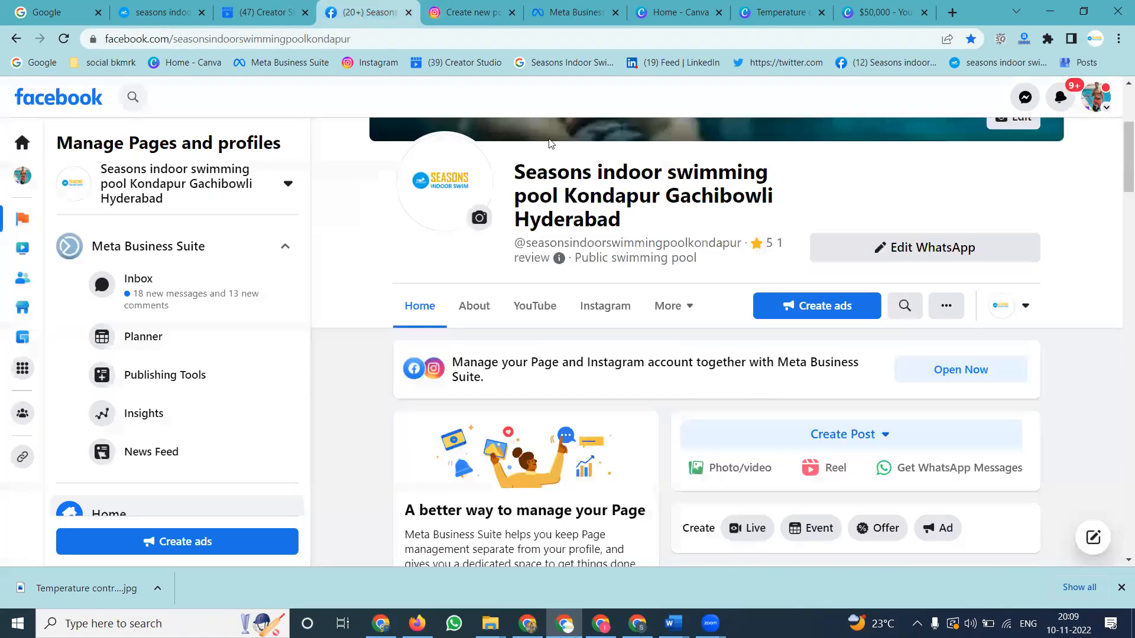
{"action": "scroll", "coordinate": [1005, 258], "scroll_direction": "down", "scroll_amount": 3}
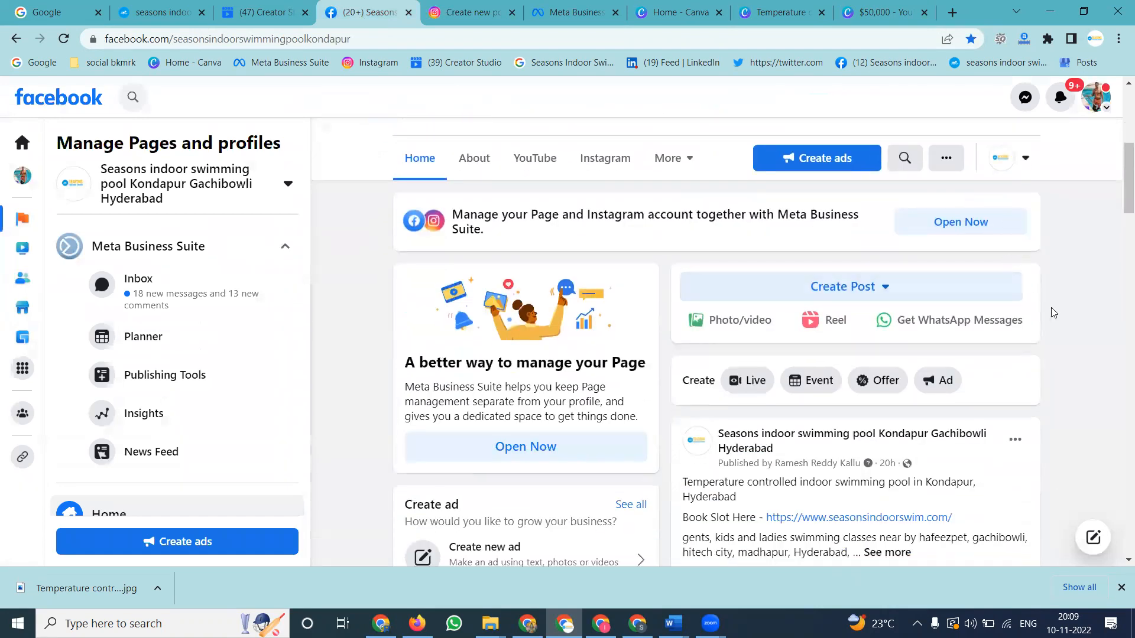
{"action": "left_click", "coordinate": [965, 325]}
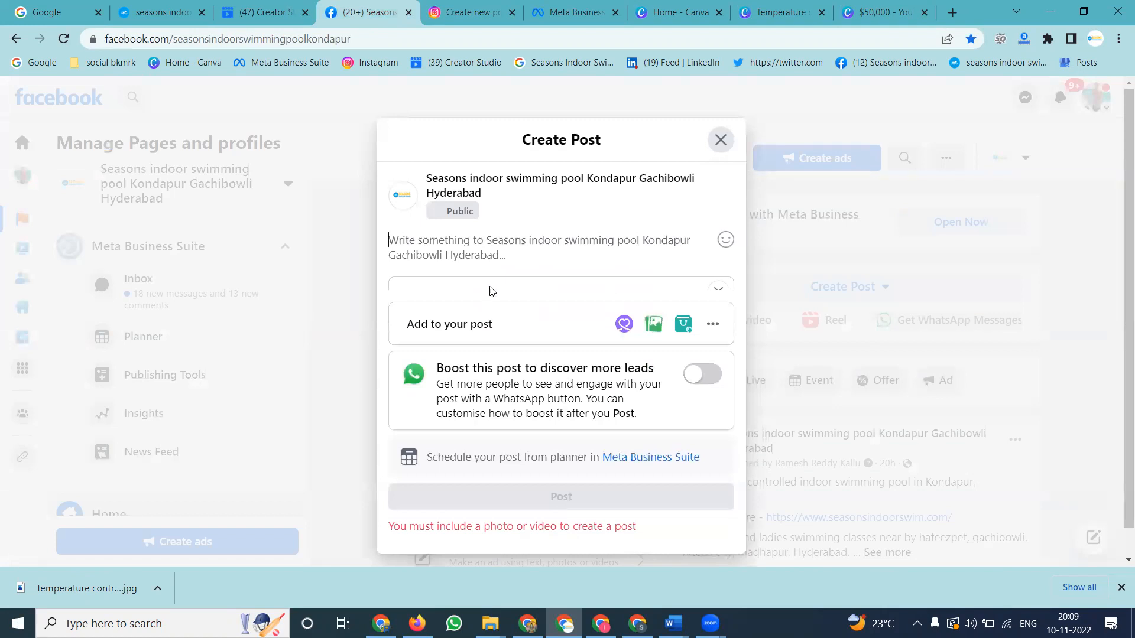
{"action": "scroll", "coordinate": [517, 262], "scroll_direction": "up", "scroll_amount": 1}
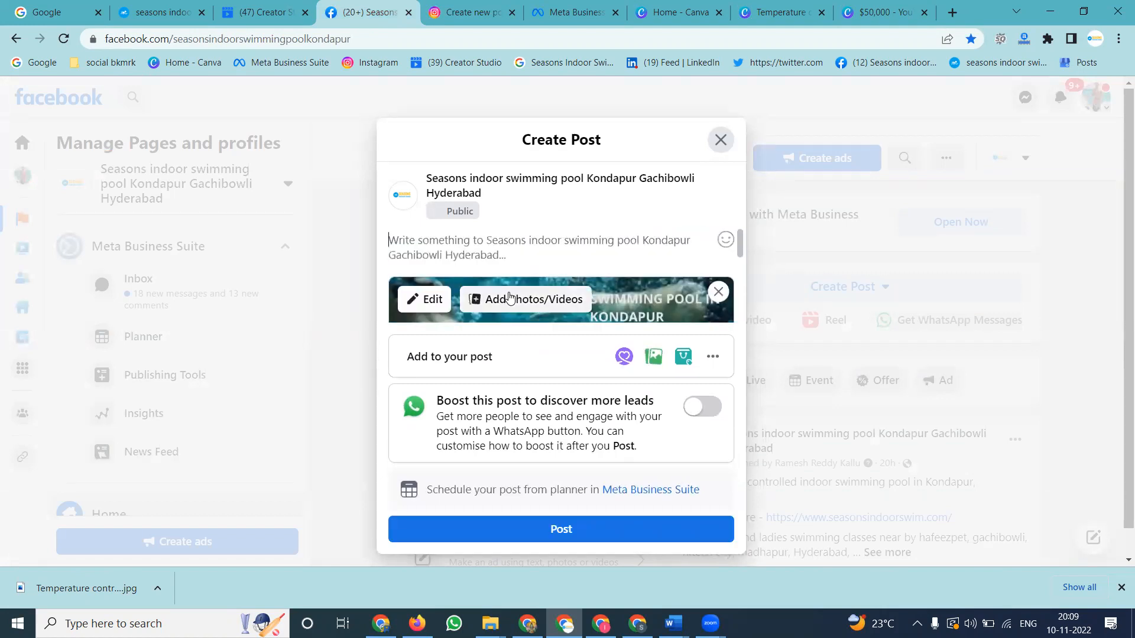
{"action": "left_click", "coordinate": [510, 297]}
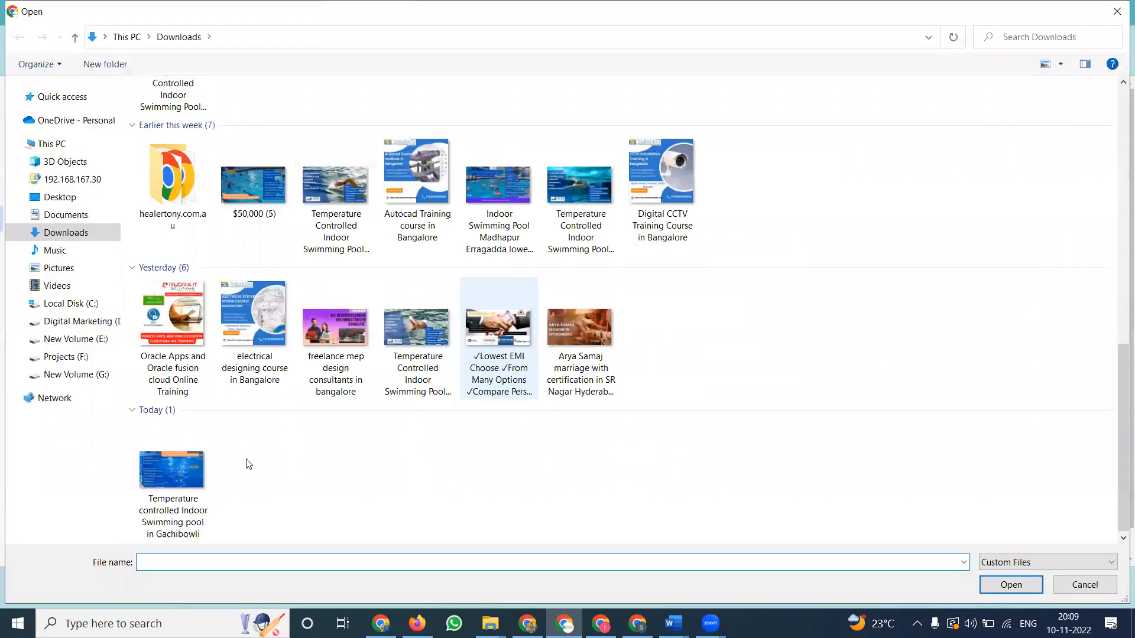
{"action": "double_click", "coordinate": [194, 472]}
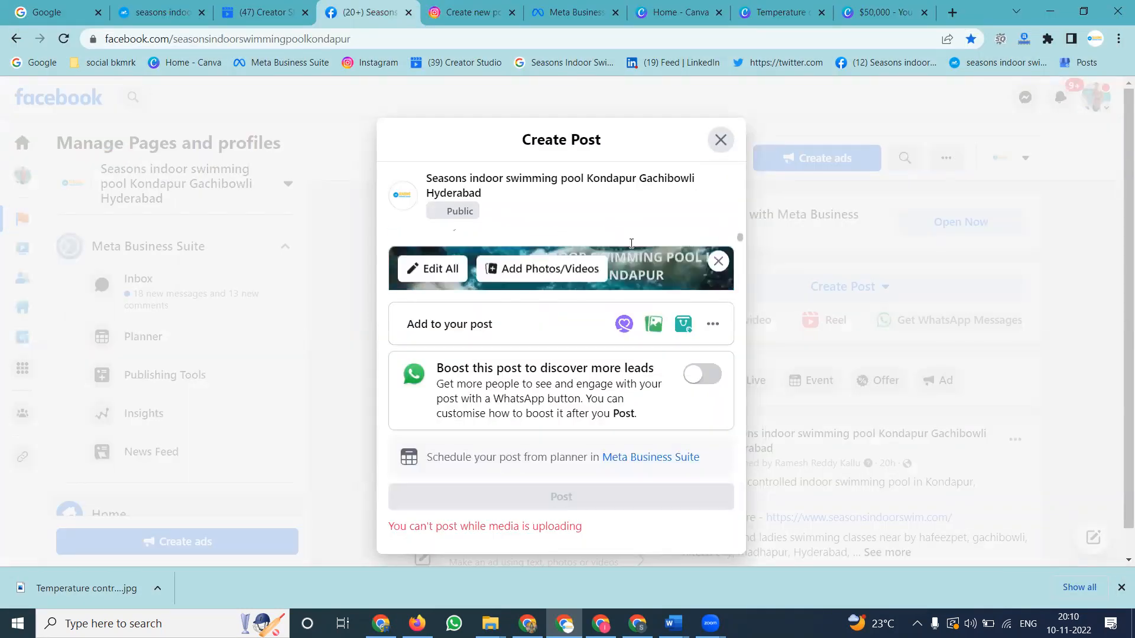
Step: Remove the preloaded "Indoor Swimming Pool in Kondapur" image from the post, keeping only the Gachibowli thumbnail
{"action": "left_click", "coordinate": [424, 299]}
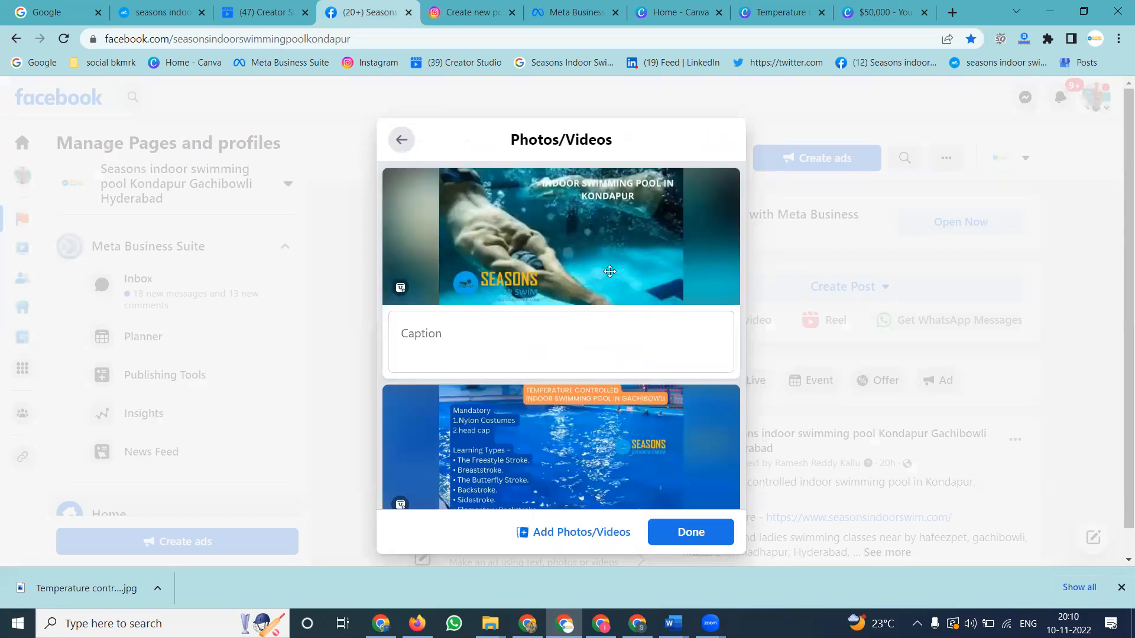
{"action": "mouse_move", "coordinate": [721, 190]}
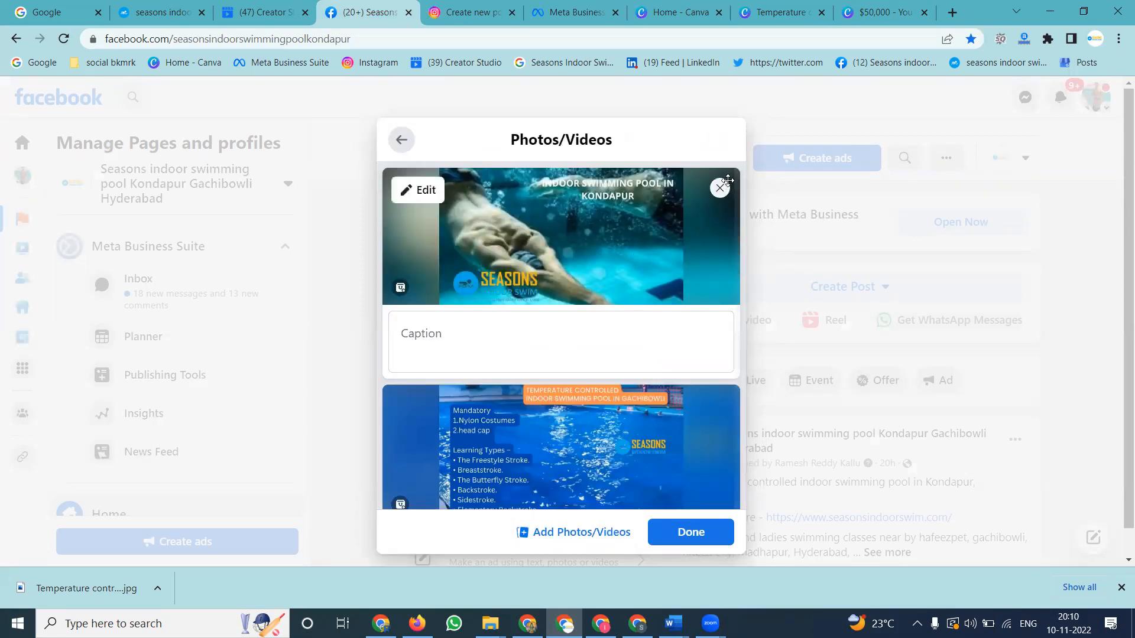
{"action": "left_click", "coordinate": [720, 190]}
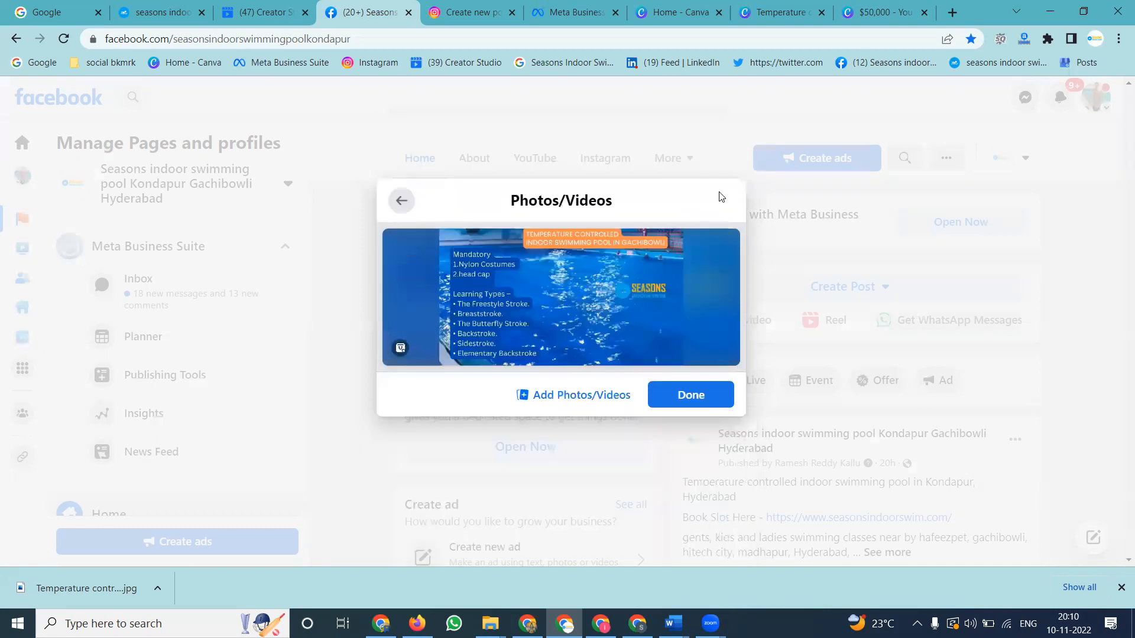
{"action": "left_click", "coordinate": [667, 392]}
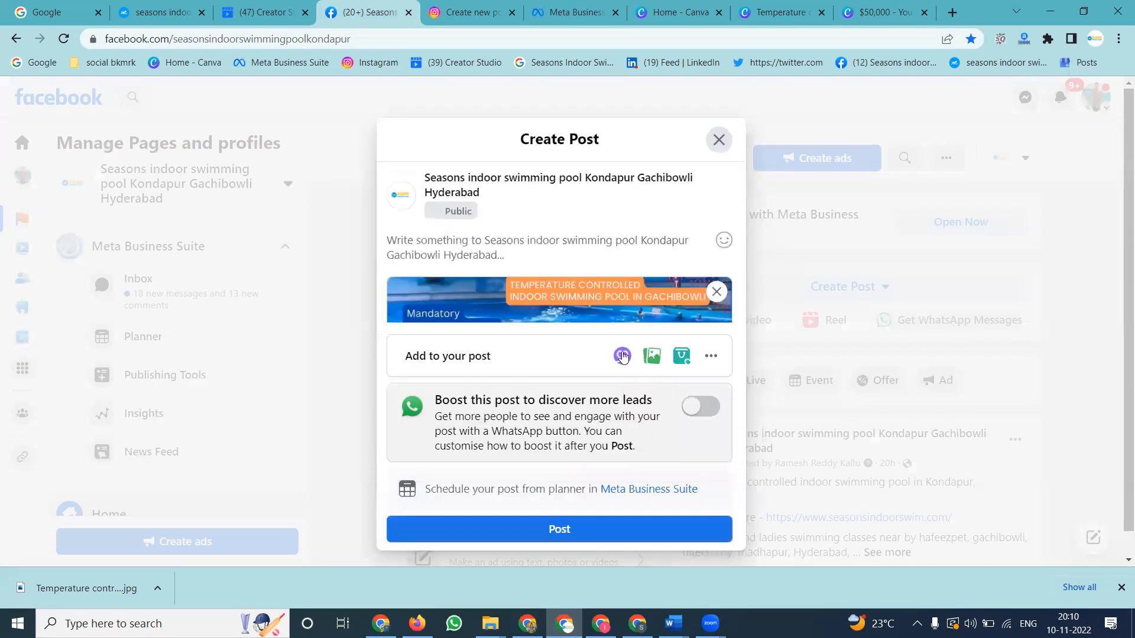
Step: Paste the copied caption into the Facebook post, publish it, and dismiss the product tagging offer
{"action": "key", "text": "ctrl+v"}
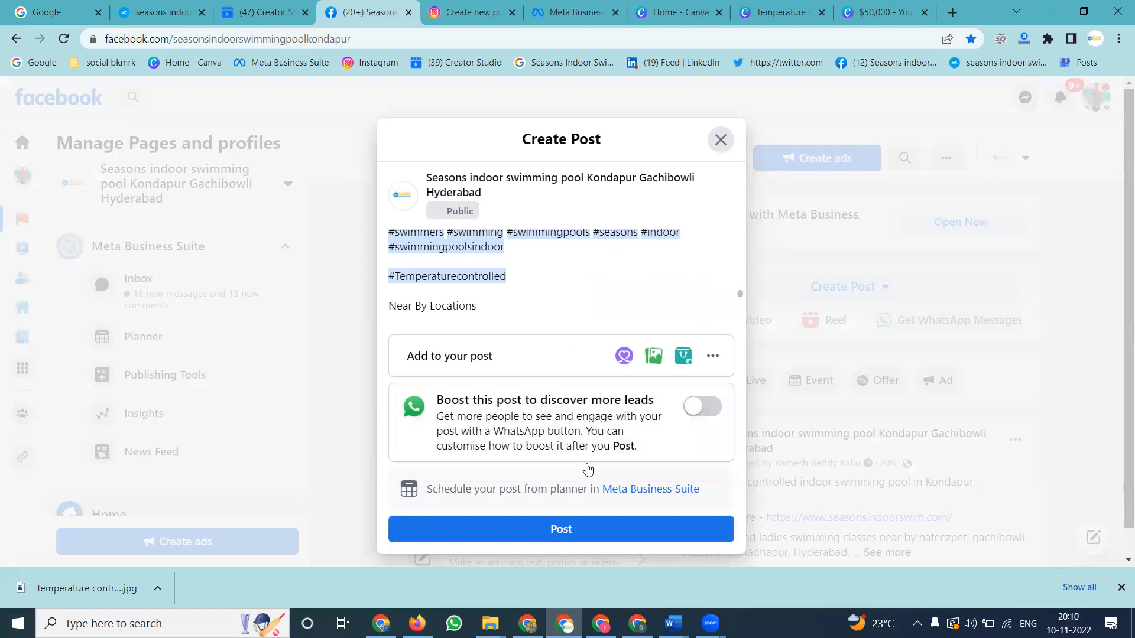
{"action": "left_click", "coordinate": [587, 530]}
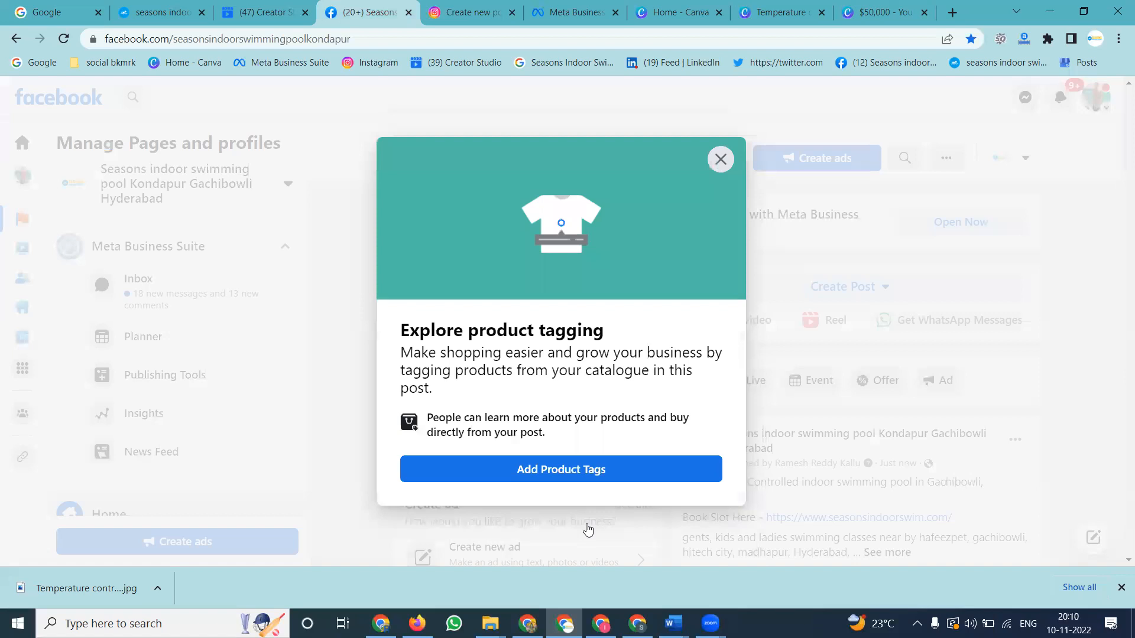
{"action": "left_click", "coordinate": [720, 159]}
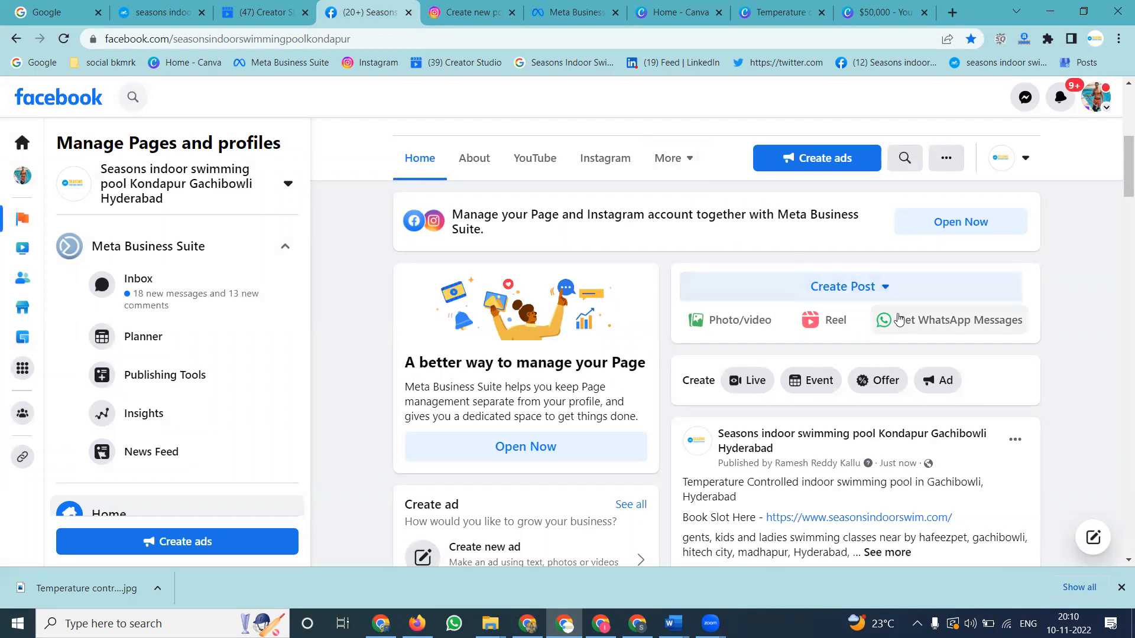
Step: Start another post in Facebook to view the items that can be added to it, and close it without posting
{"action": "left_click", "coordinate": [880, 294]}
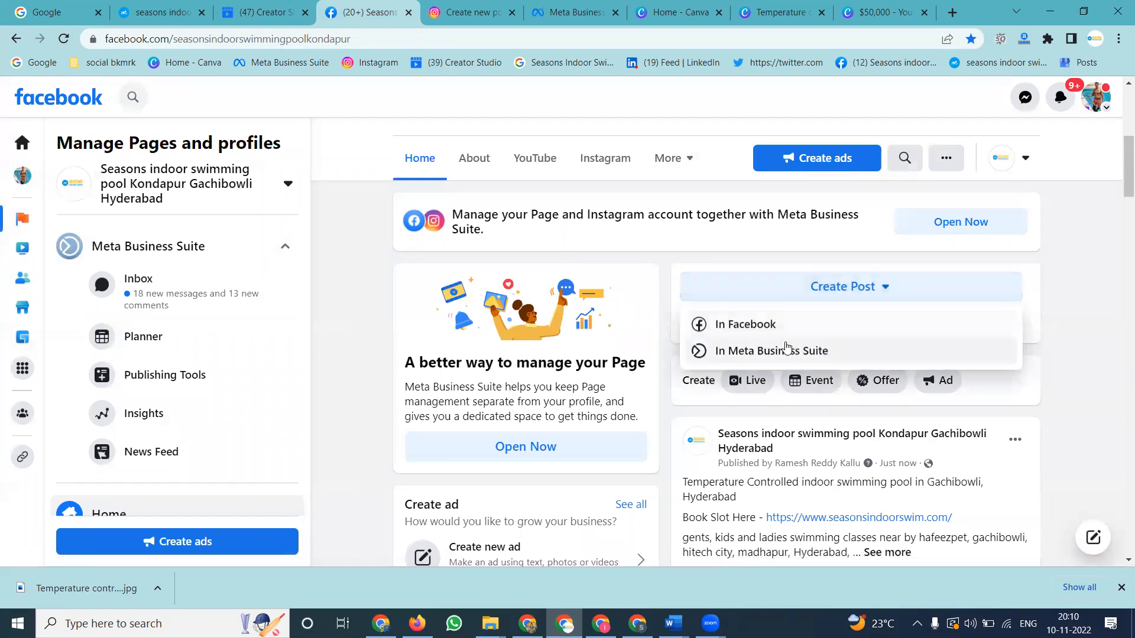
{"action": "left_click", "coordinate": [760, 325]}
{"action": "left_click", "coordinate": [712, 379]}
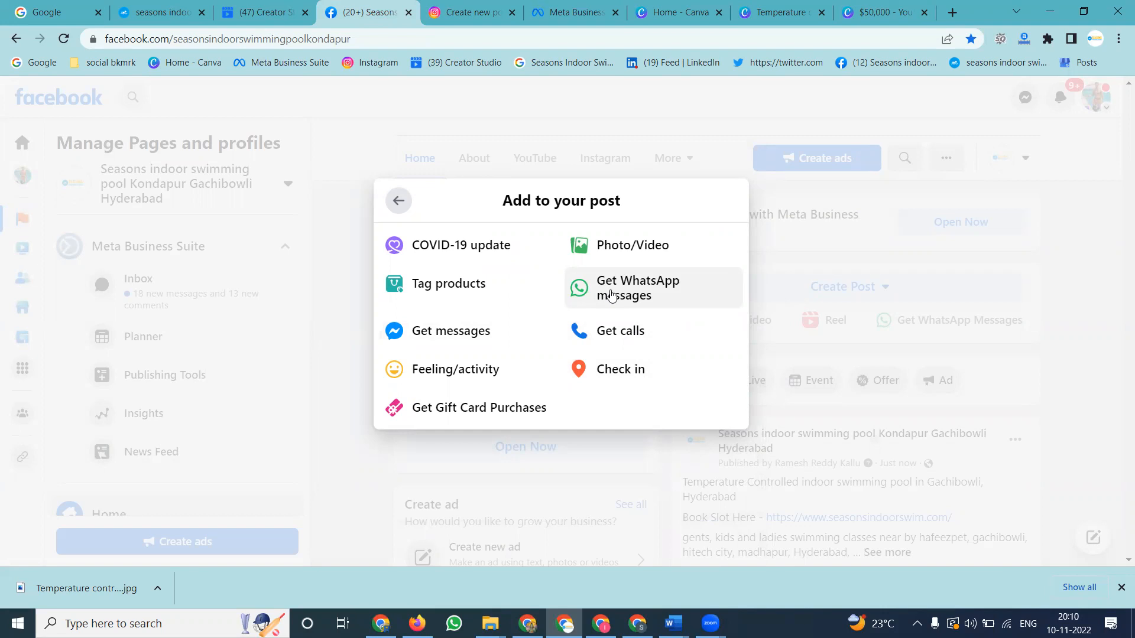
{"action": "left_click", "coordinate": [398, 200]}
{"action": "left_click", "coordinate": [719, 148]}
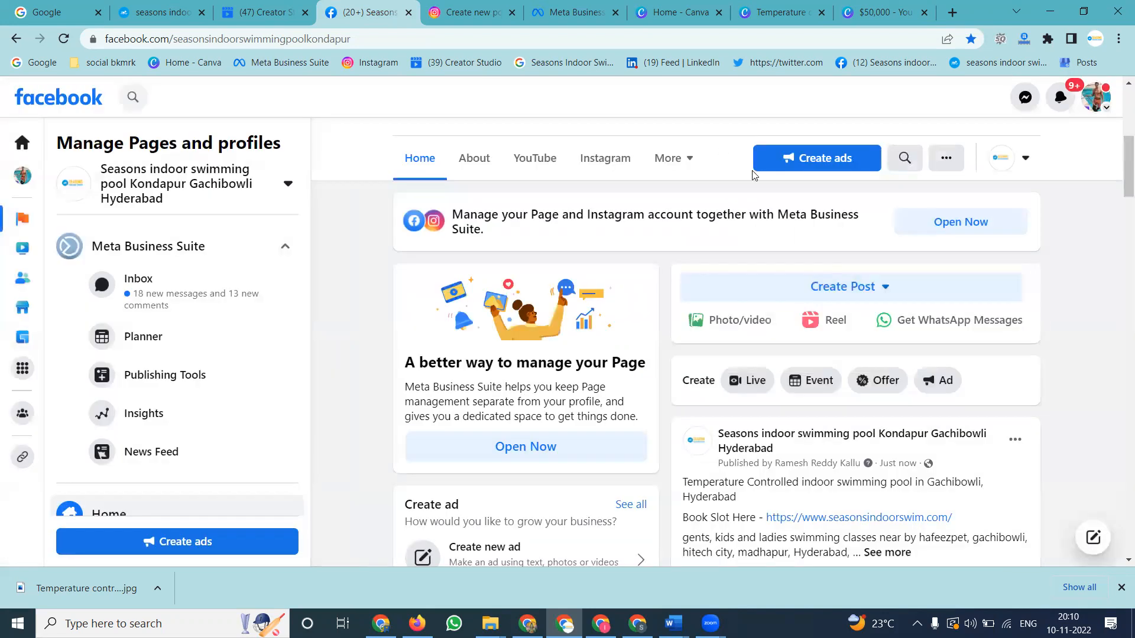
Step: Look over the published Gachibowli post on the Page, the identities available for interacting, and the Page's sharing options
{"action": "scroll", "coordinate": [987, 325], "scroll_direction": "down", "scroll_amount": 4}
{"action": "scroll", "coordinate": [1007, 342], "scroll_direction": "up", "scroll_amount": 4}
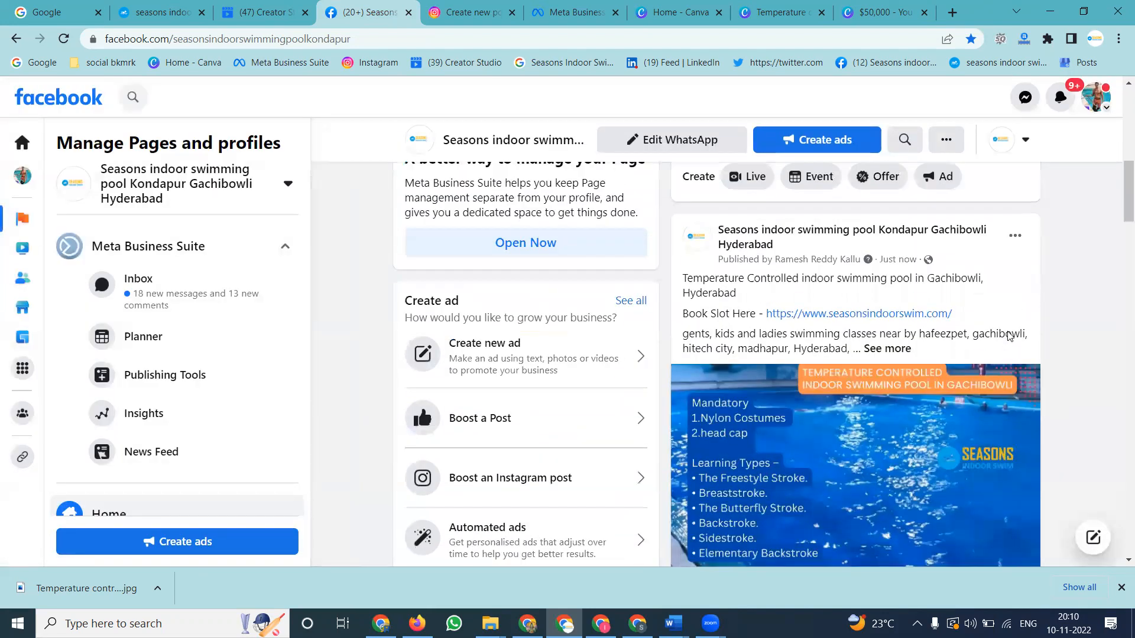
{"action": "left_click", "coordinate": [1017, 158]}
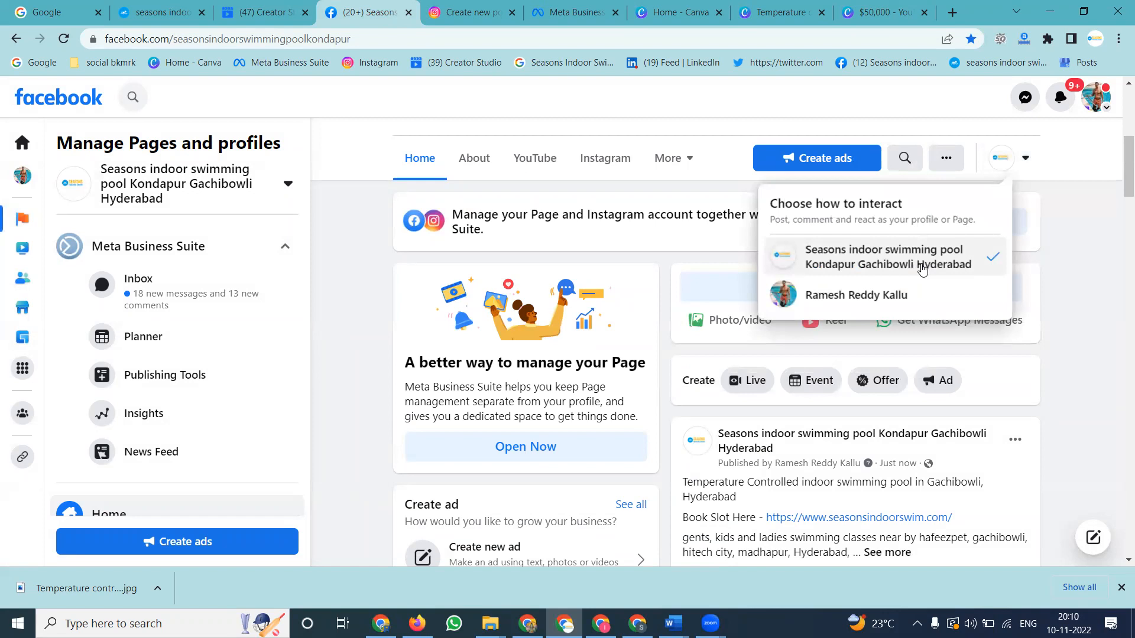
{"action": "left_click", "coordinate": [1103, 320]}
{"action": "scroll", "coordinate": [1103, 320], "scroll_direction": "down", "scroll_amount": 6}
{"action": "scroll", "coordinate": [949, 394], "scroll_direction": "down", "scroll_amount": 2}
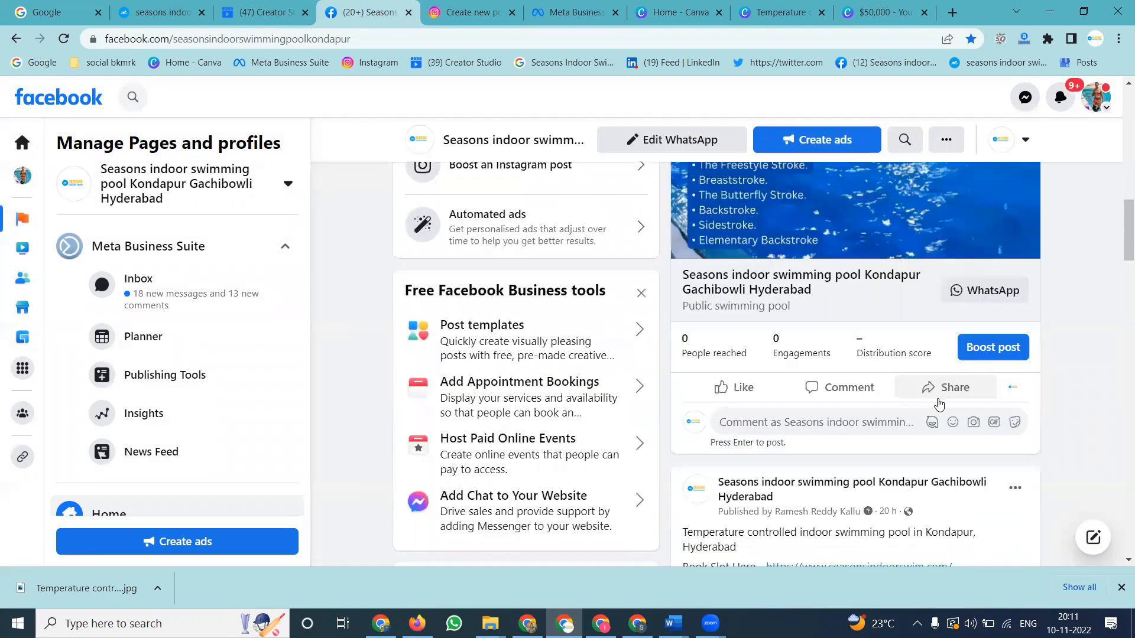
{"action": "left_click", "coordinate": [933, 388]}
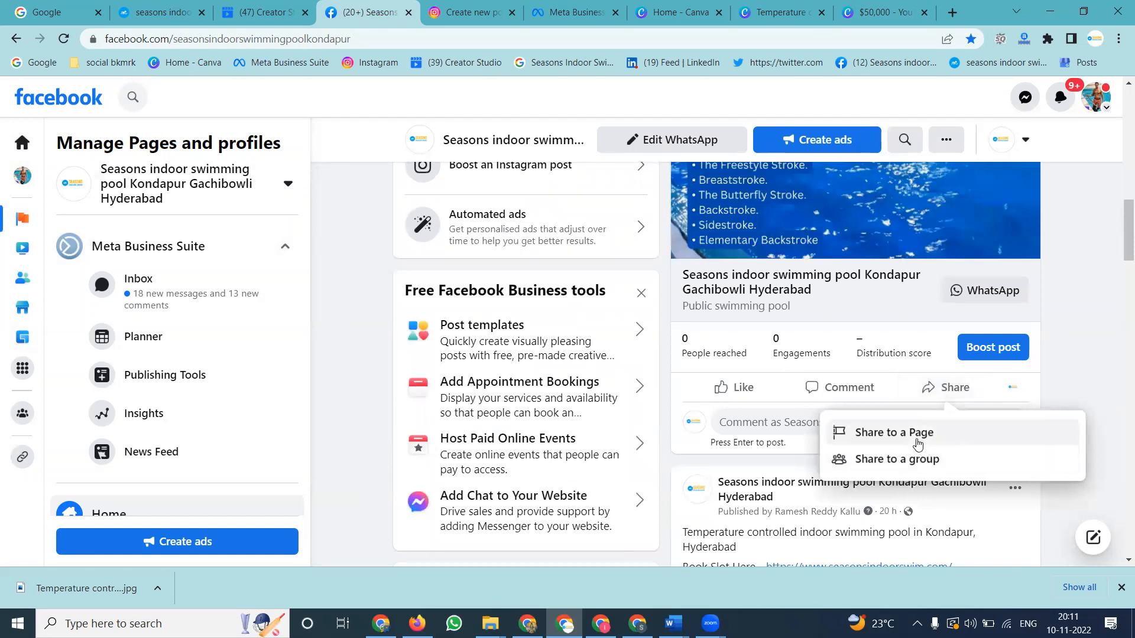
Step: Switch to interacting as the personal profile and share the Gachibowli post to its feed with the copied hashtag caption
{"action": "left_click", "coordinate": [1019, 151]}
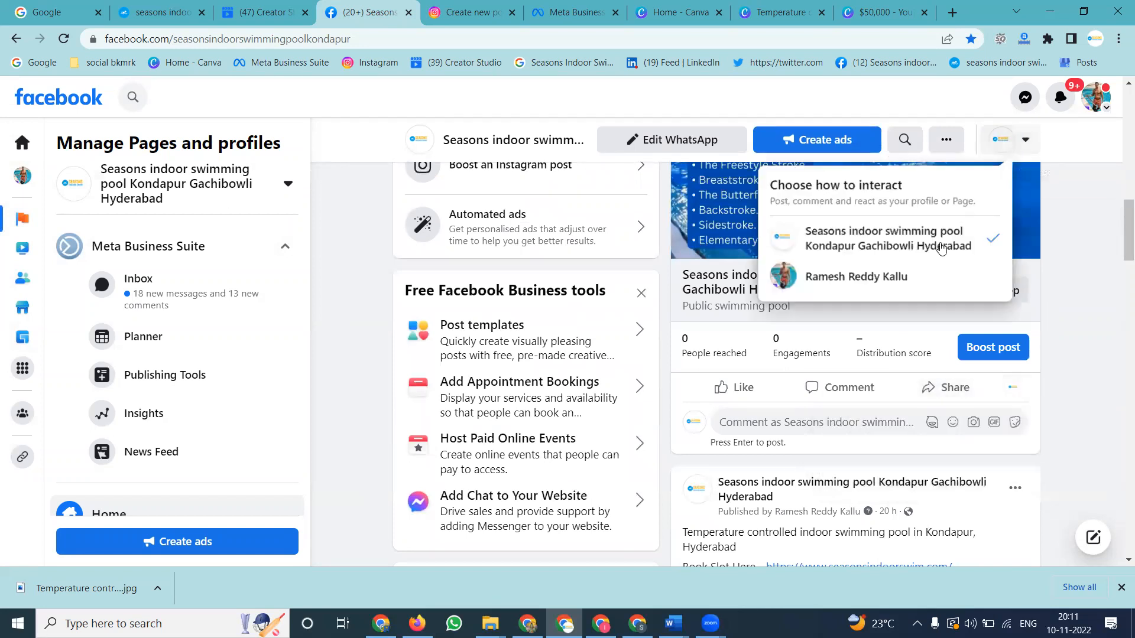
{"action": "left_click", "coordinate": [903, 283]}
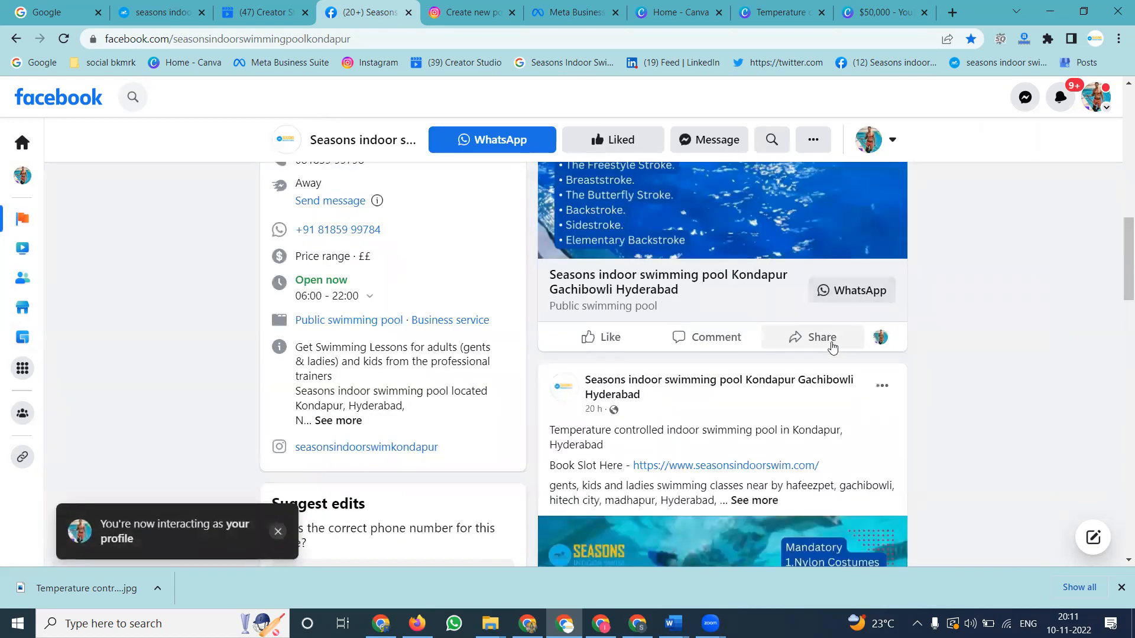
{"action": "left_click", "coordinate": [832, 346]}
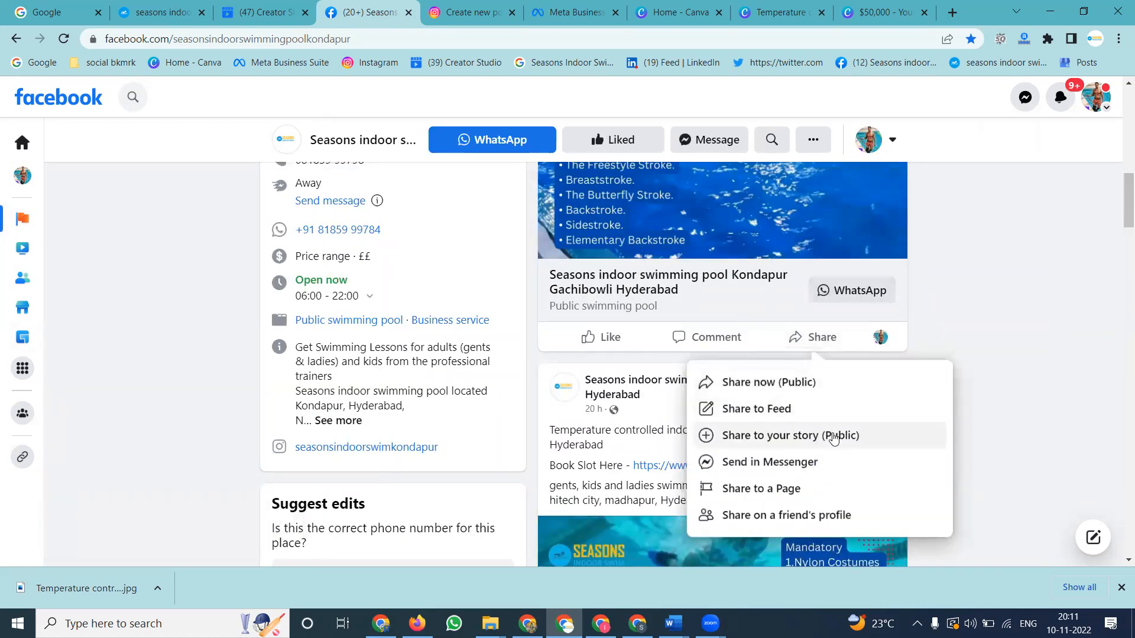
{"action": "left_click", "coordinate": [823, 435]}
{"action": "left_click", "coordinate": [814, 337]}
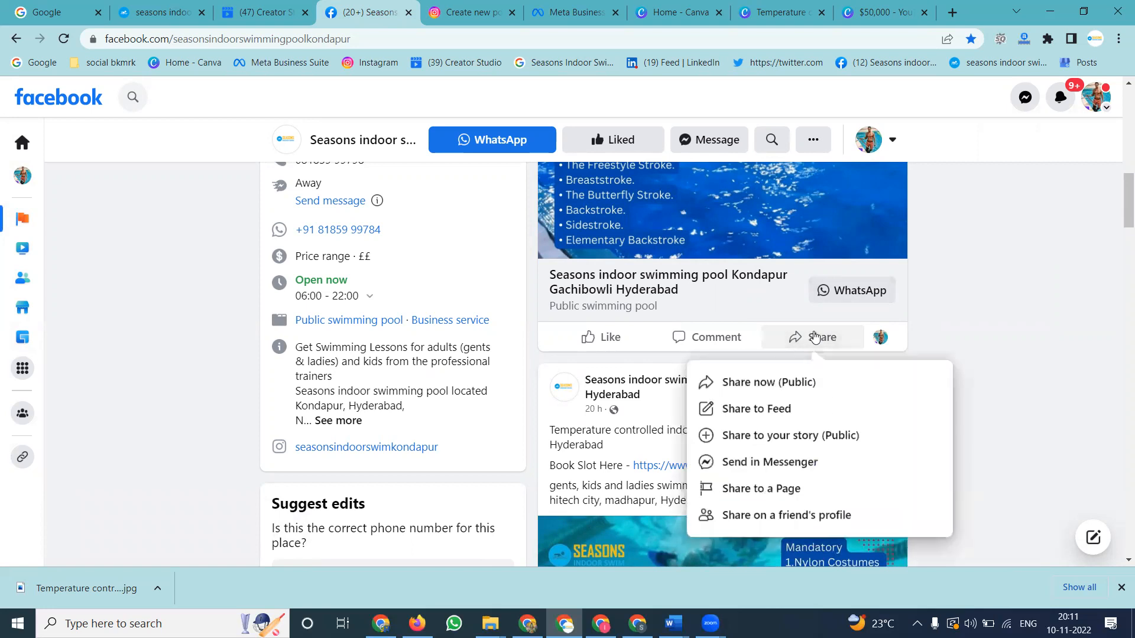
{"action": "left_click", "coordinate": [775, 408]}
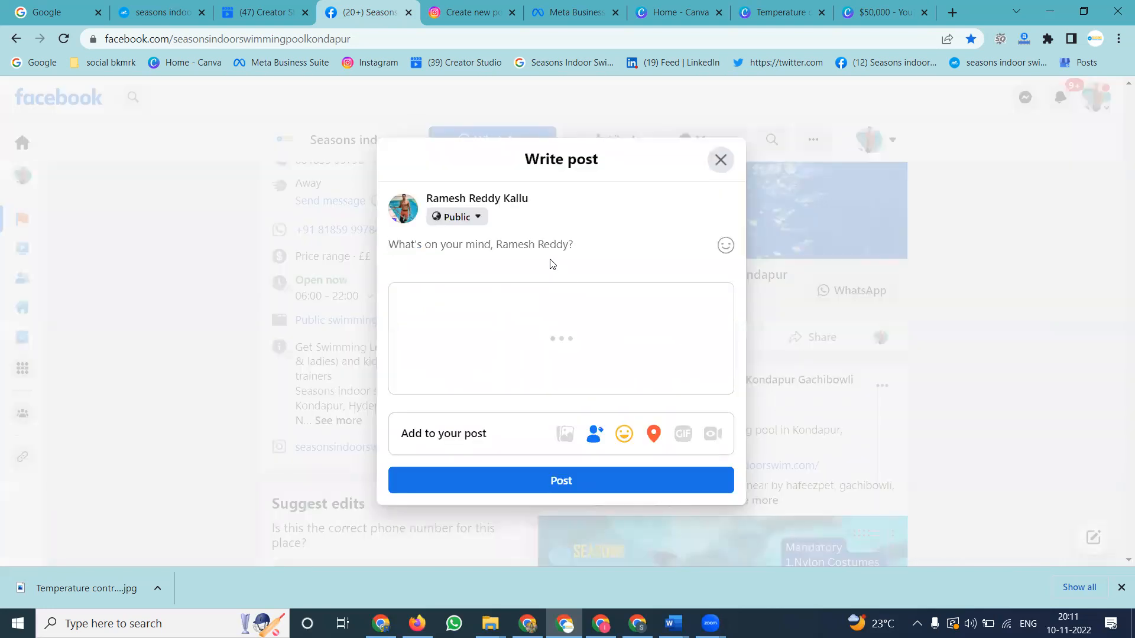
{"action": "type", "text": "#swimmer #indoorswimmingpools #seasonsindoorswimmingpool  #swimmingpool #indoorswimmingpool #season_indoor_swim #swimmers #swimming #swimmingpools #seasons #indoor #swimmingpoolsindoor  #Temperaturecontrolled  Near By Locations  #gachibowli #miyapur #nizampet #hafeezpet #manikonda #madeenaguda"}
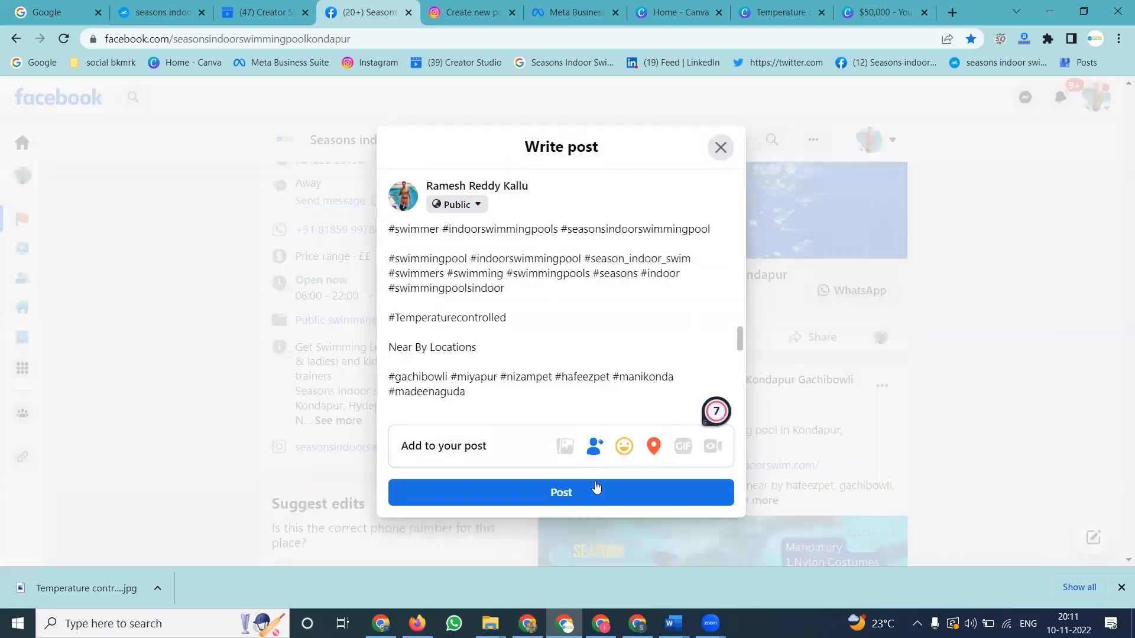
{"action": "left_click", "coordinate": [595, 481]}
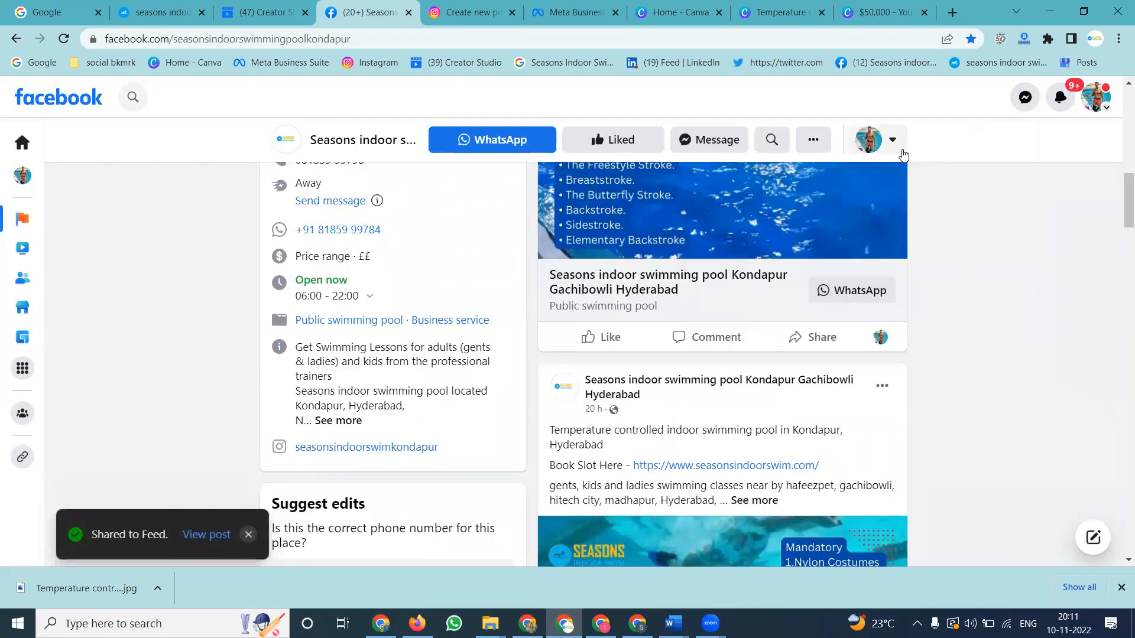
Step: Share the Gachibowli post to the "Temperature controlled Indoor Swimming Pool in Kondapur, Hyderabad" Page with the copied caption, declining the WhatsApp button
{"action": "left_click", "coordinate": [891, 142]}
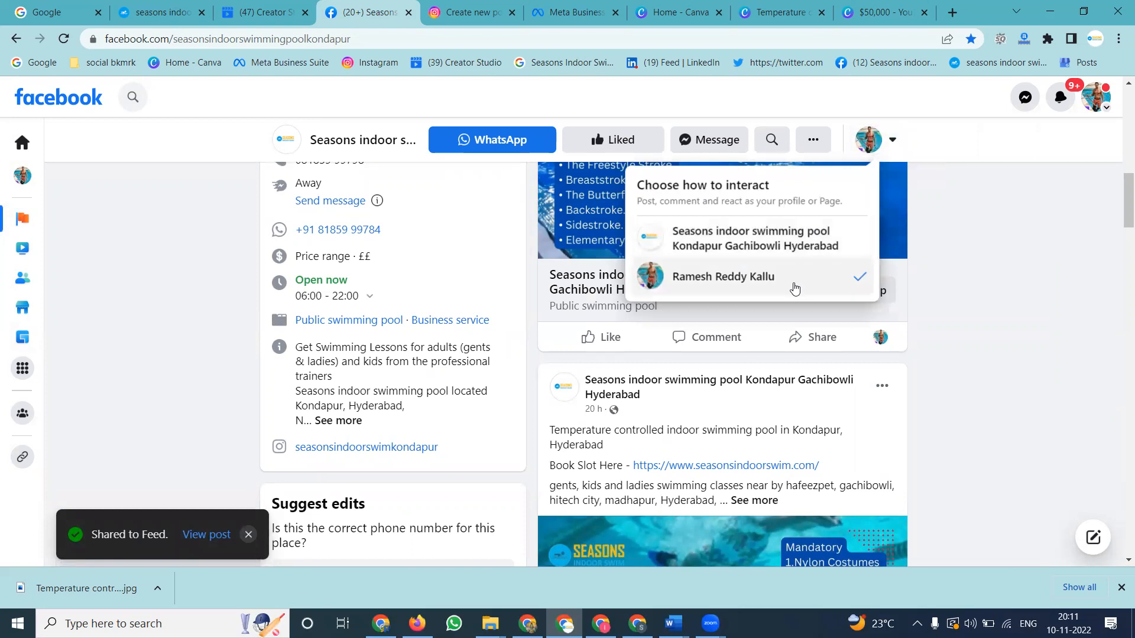
{"action": "left_click", "coordinate": [811, 344]}
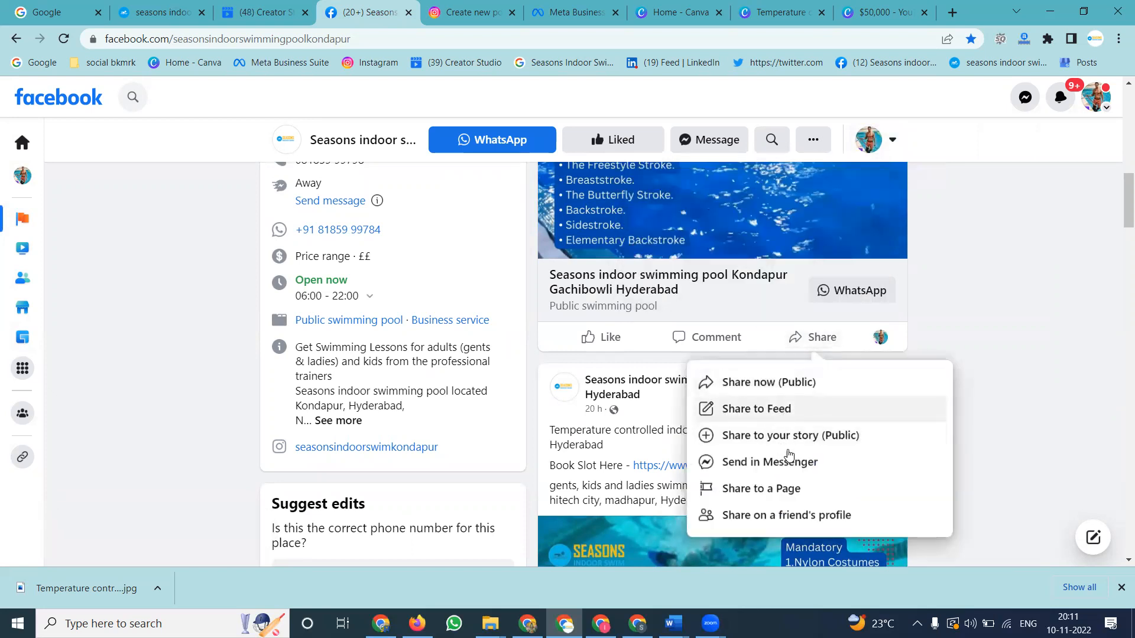
{"action": "left_click", "coordinate": [786, 489]}
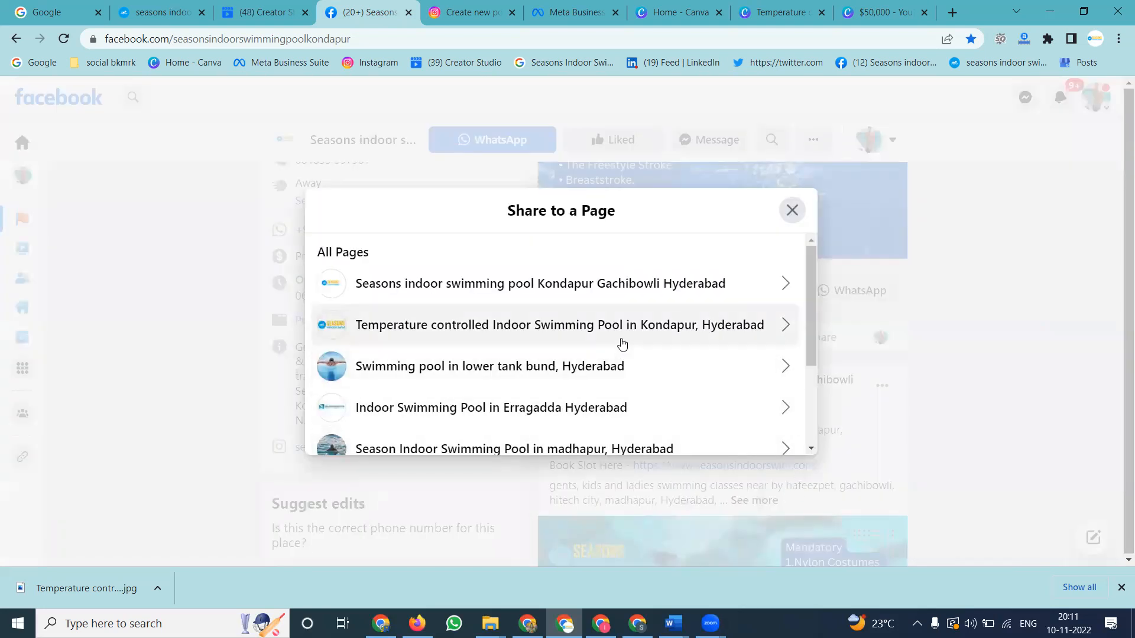
{"action": "left_click", "coordinate": [549, 345]}
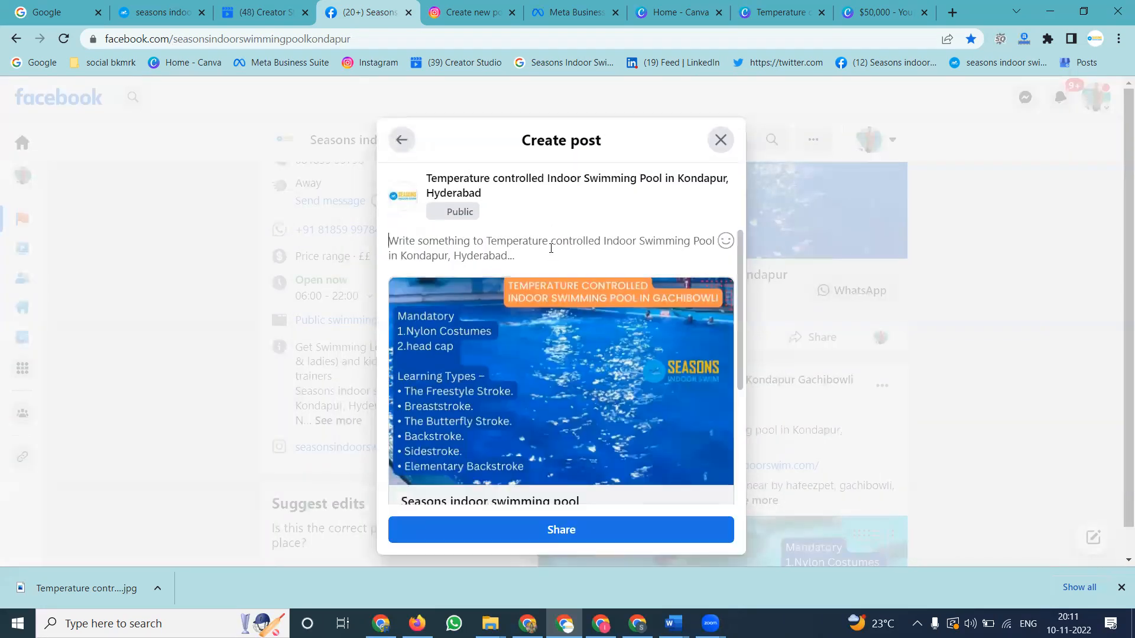
{"action": "key", "text": "ctrl+v"}
{"action": "left_click", "coordinate": [567, 530]}
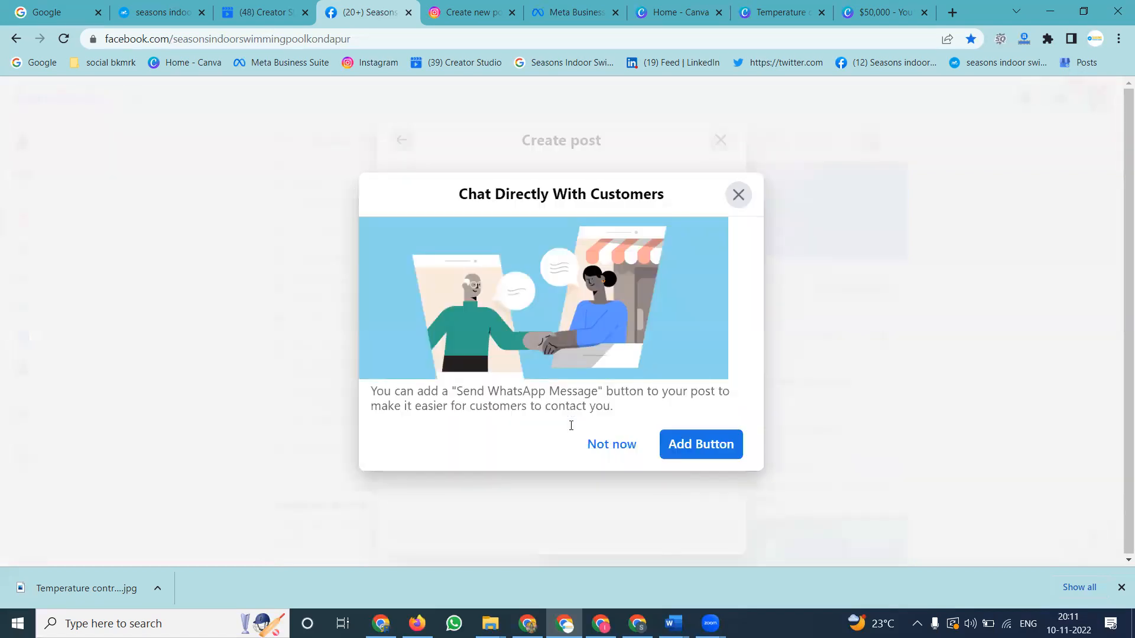
{"action": "left_click", "coordinate": [614, 445]}
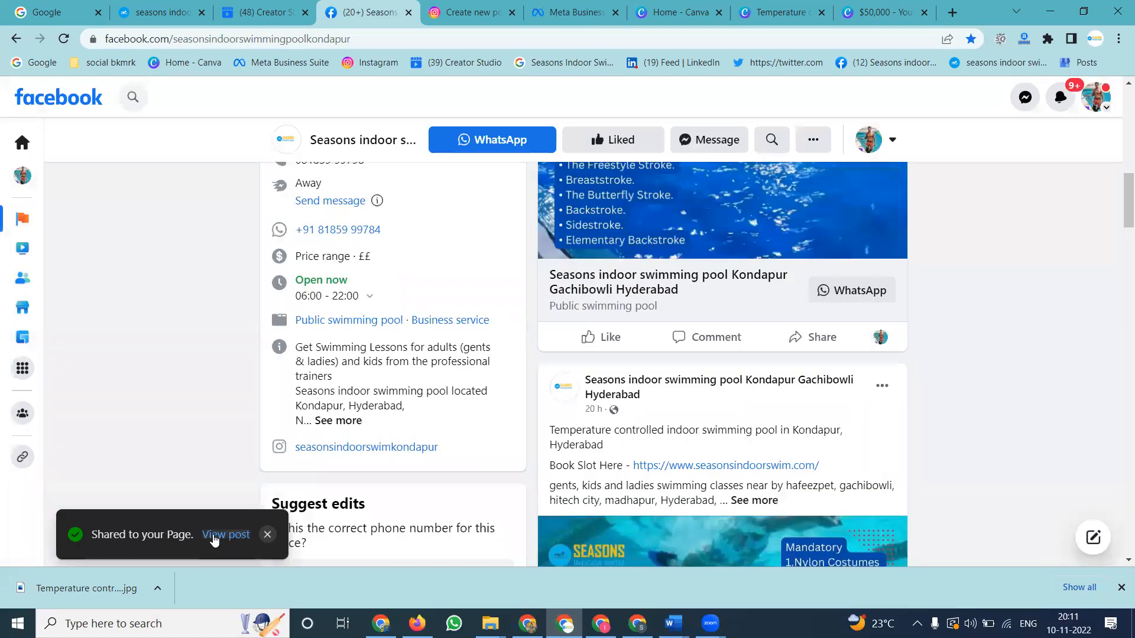
Step: Open the shared Gachibowli post and review it on the "Temperature controlled Indoor Swimming Pool in Kondapur, Hyderabad" Page
{"action": "left_click", "coordinate": [217, 536]}
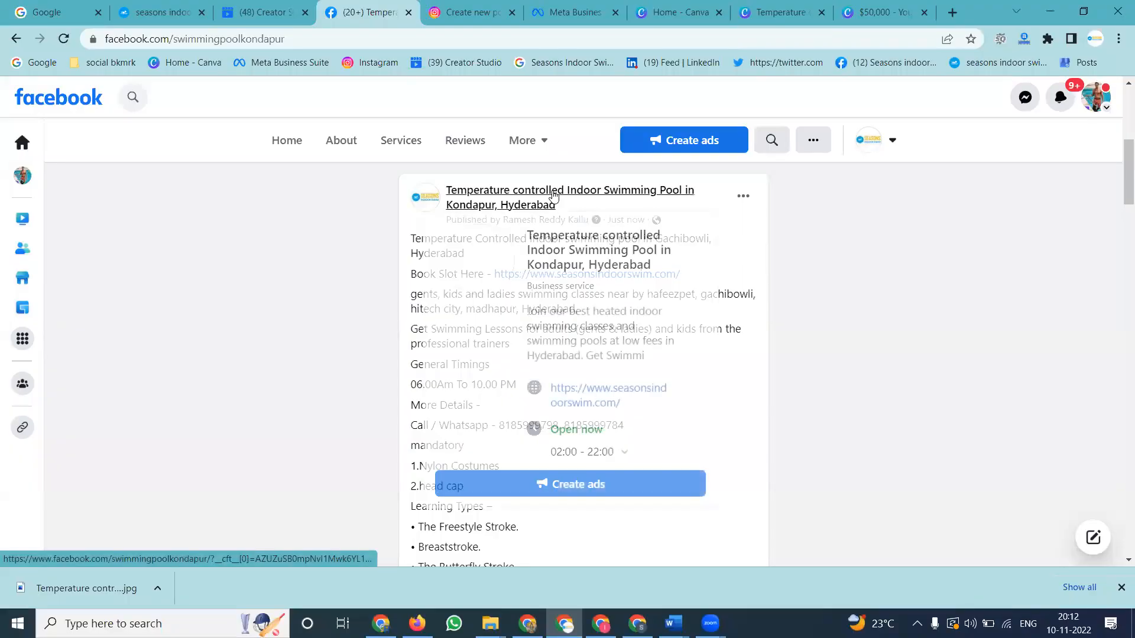
{"action": "left_click", "coordinate": [556, 200]}
{"action": "scroll", "coordinate": [711, 268], "scroll_direction": "down", "scroll_amount": 5}
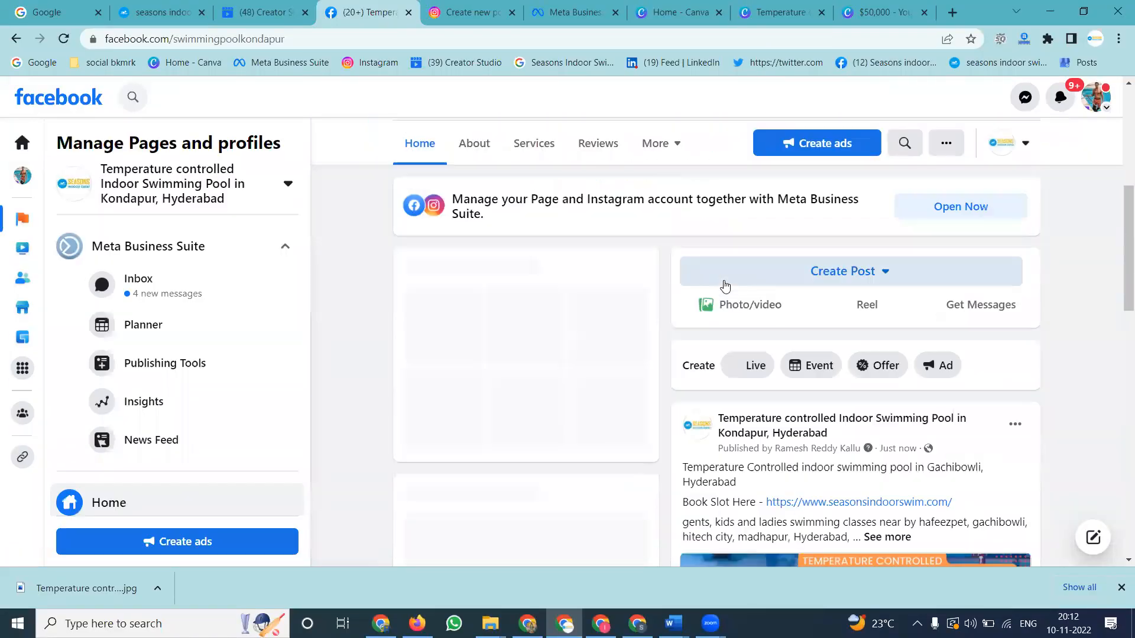
{"action": "scroll", "coordinate": [825, 246], "scroll_direction": "down", "scroll_amount": 4}
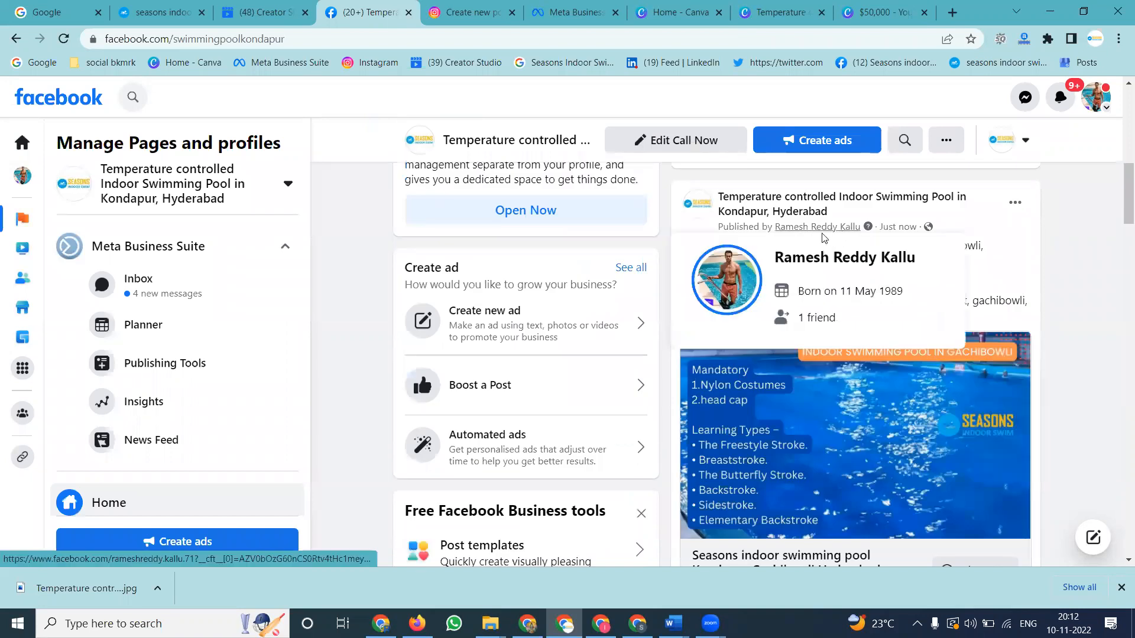
{"action": "scroll", "coordinate": [836, 406], "scroll_direction": "down", "scroll_amount": 3}
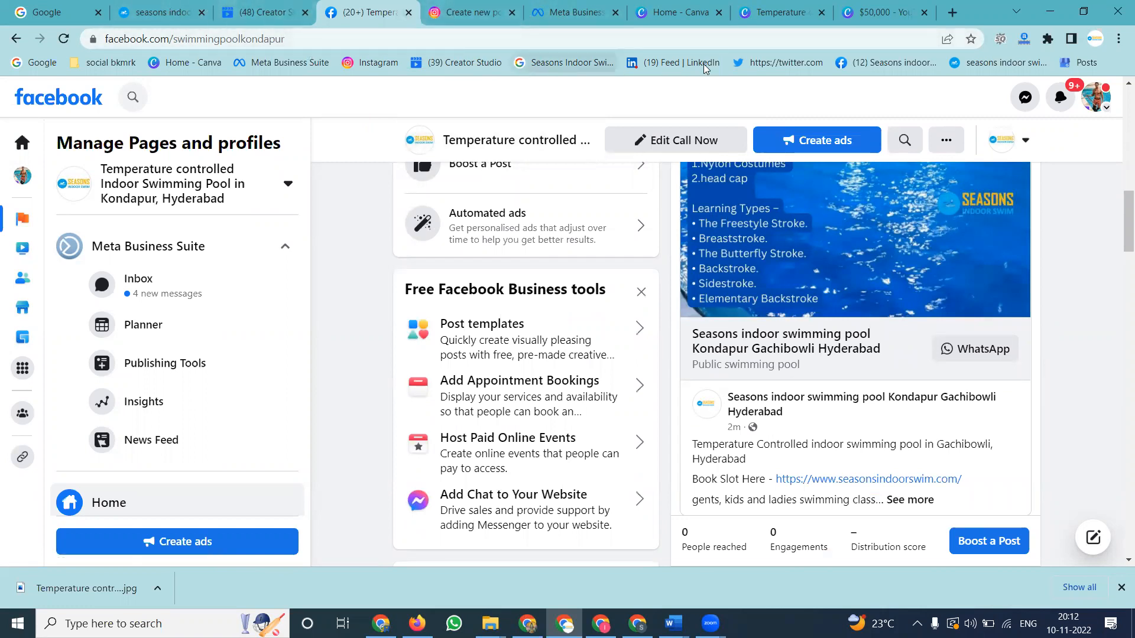
Step: Replace the open $50,000 Canva design with the Seasons indoor swimming pool Page and locate the older Kondapur pool post
{"action": "left_click", "coordinate": [866, 15]}
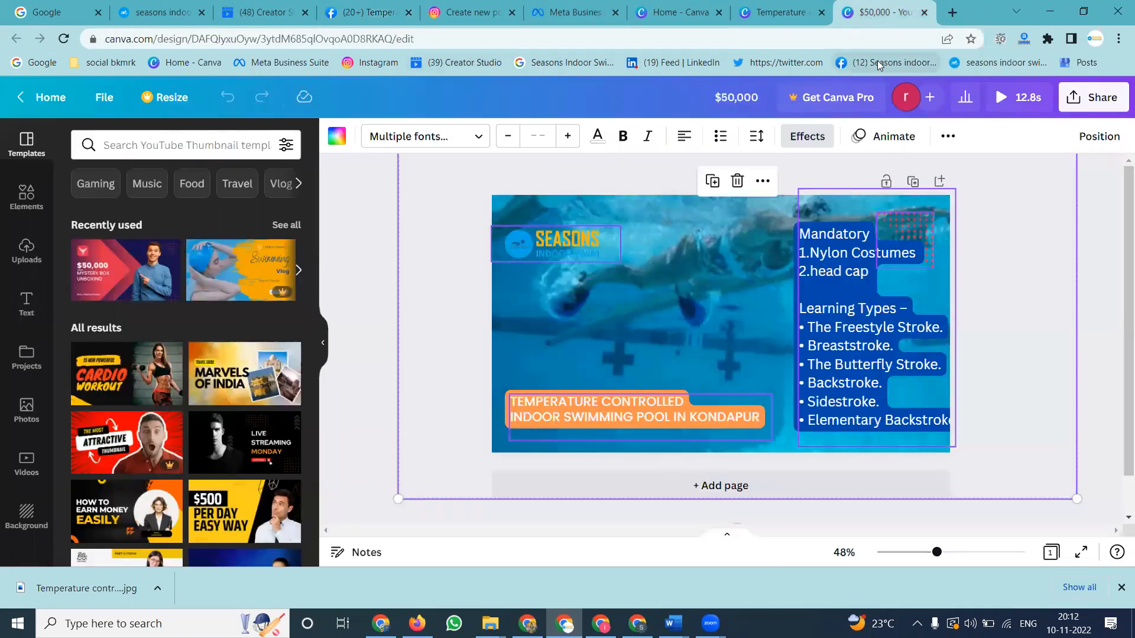
{"action": "left_click", "coordinate": [877, 62]}
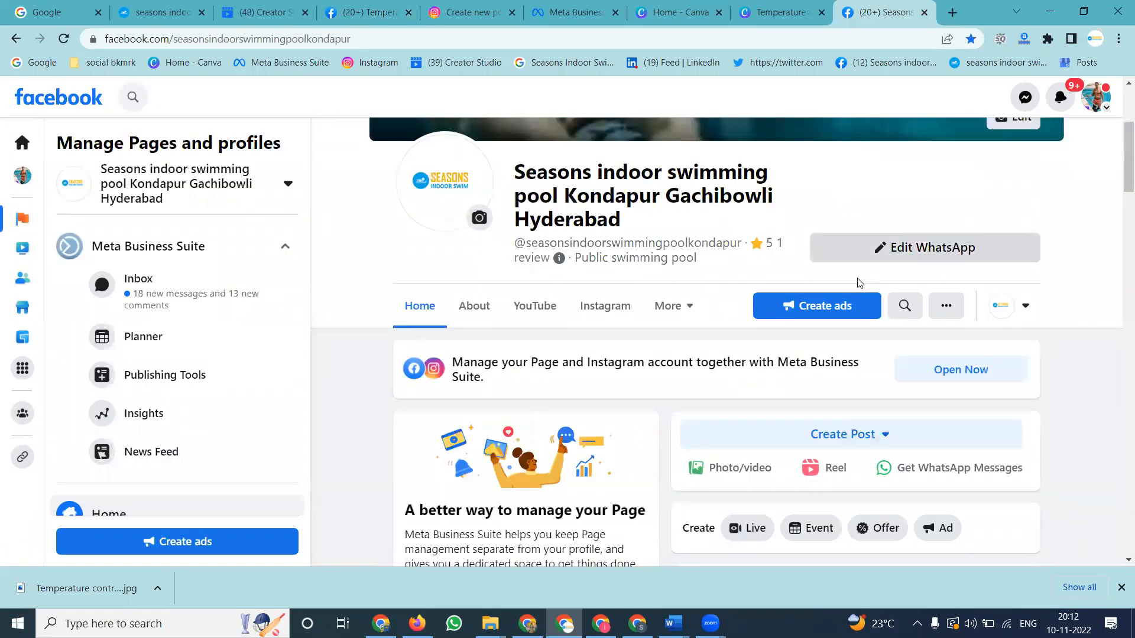
{"action": "scroll", "coordinate": [857, 278], "scroll_direction": "down", "scroll_amount": 3}
{"action": "scroll", "coordinate": [857, 278], "scroll_direction": "down", "scroll_amount": 5}
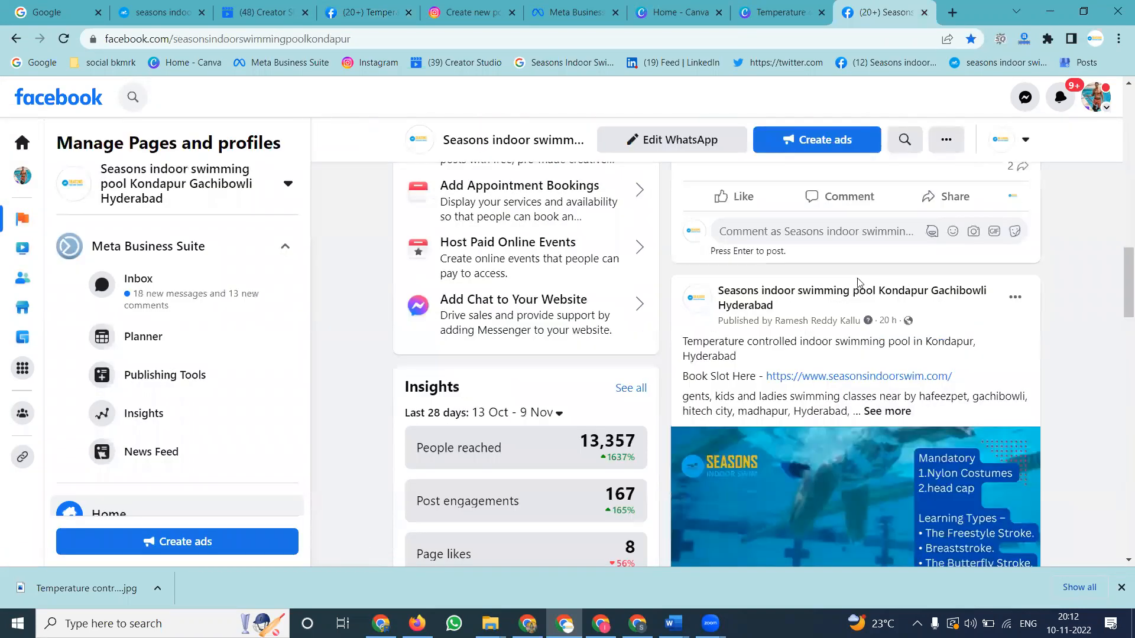
{"action": "scroll", "coordinate": [859, 283], "scroll_direction": "down", "scroll_amount": 5}
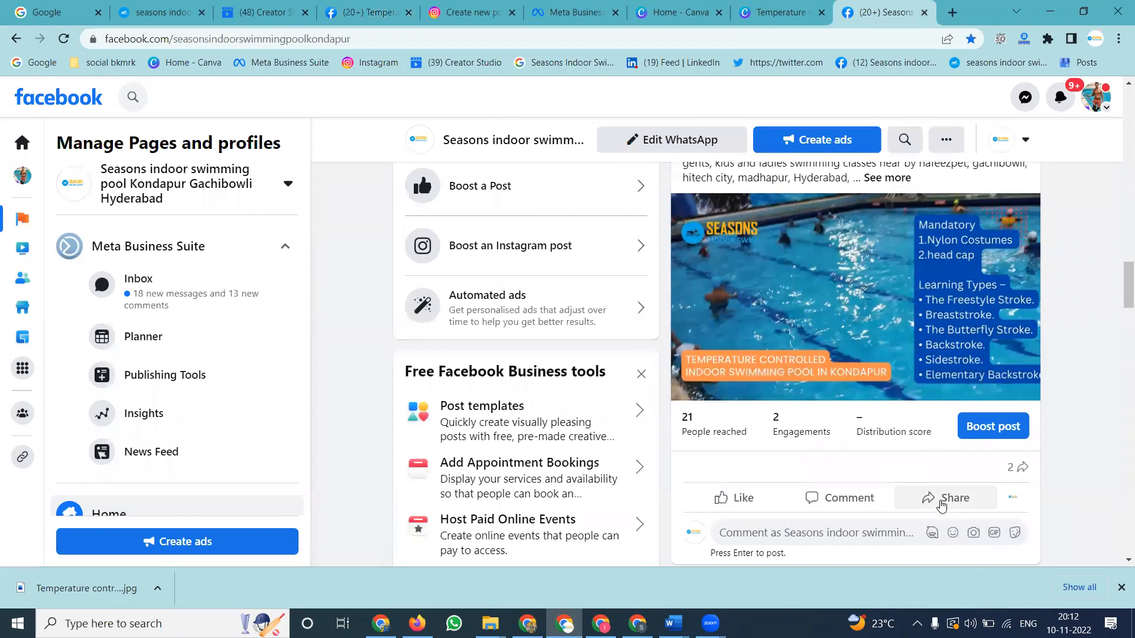
Step: Share the older Kondapur post to the "Temperature controlled Indoor Swimming Pool in Kondapur, Hyderabad" Page with the copied caption, dismissing the follow-up offer
{"action": "left_click", "coordinate": [941, 499]}
{"action": "left_click", "coordinate": [919, 499]}
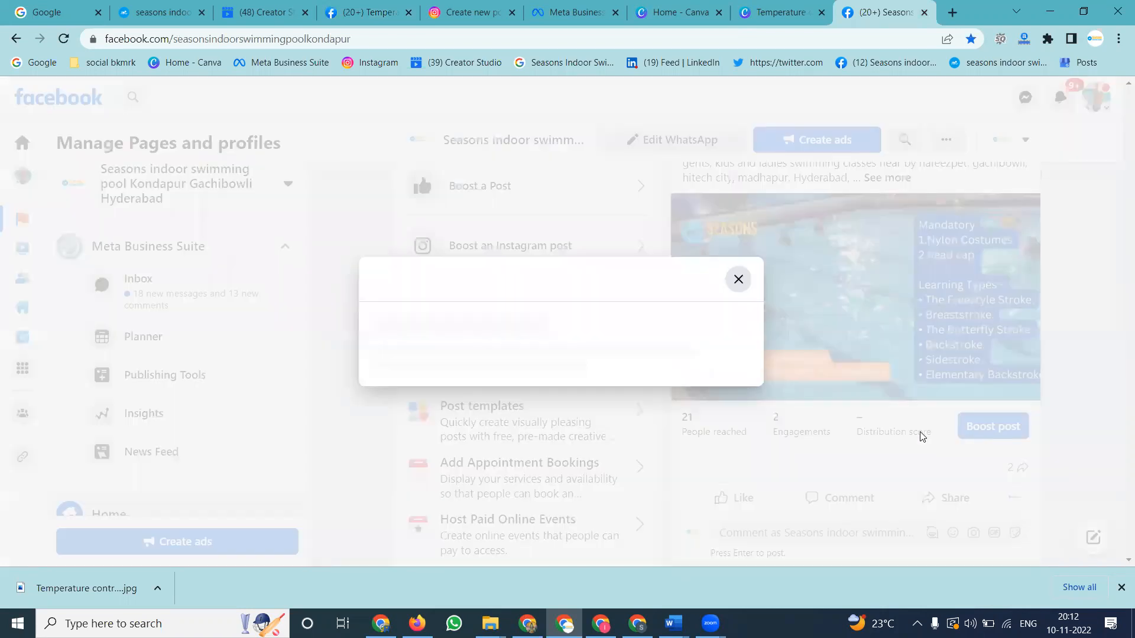
{"action": "left_click", "coordinate": [484, 335]}
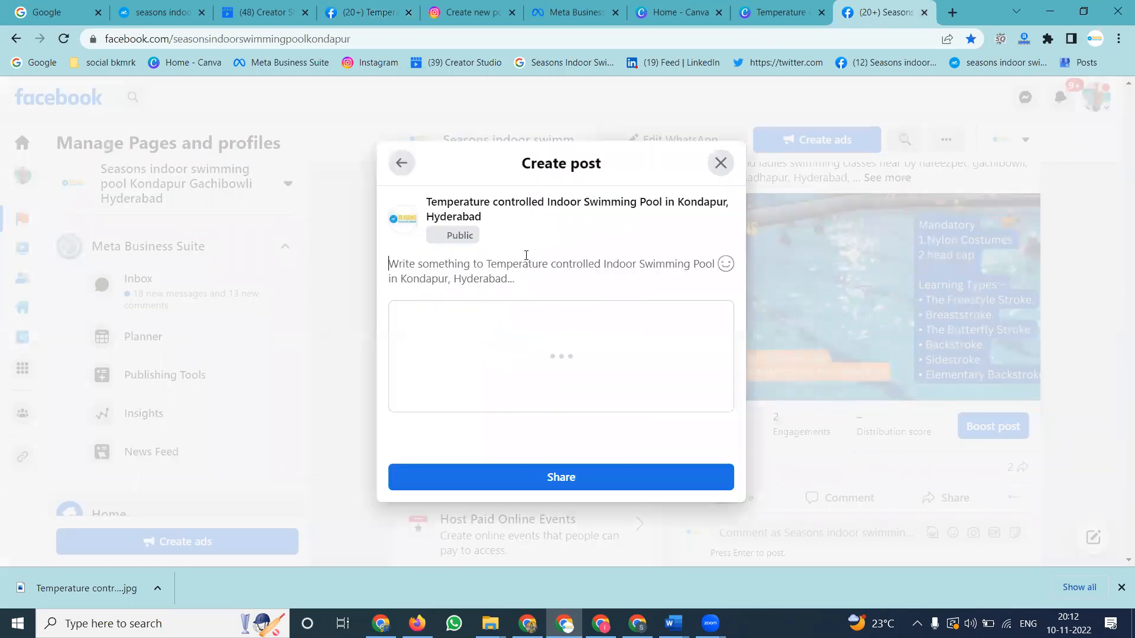
{"action": "key", "text": "ctrl+v"}
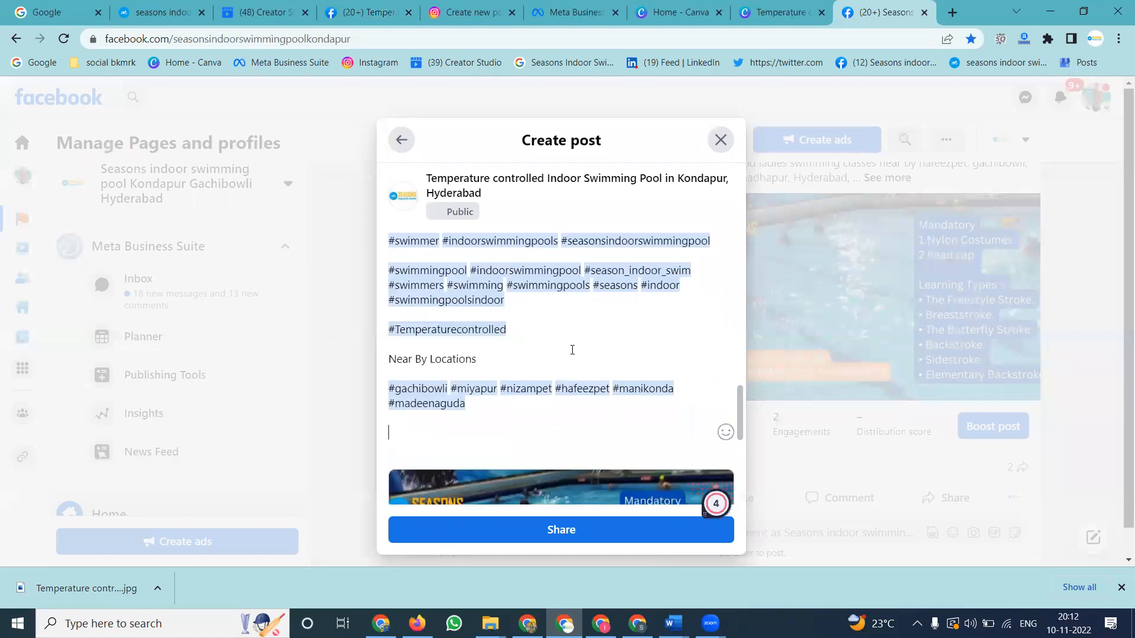
{"action": "scroll", "coordinate": [572, 349], "scroll_direction": "down", "scroll_amount": 5}
{"action": "left_click", "coordinate": [575, 522]}
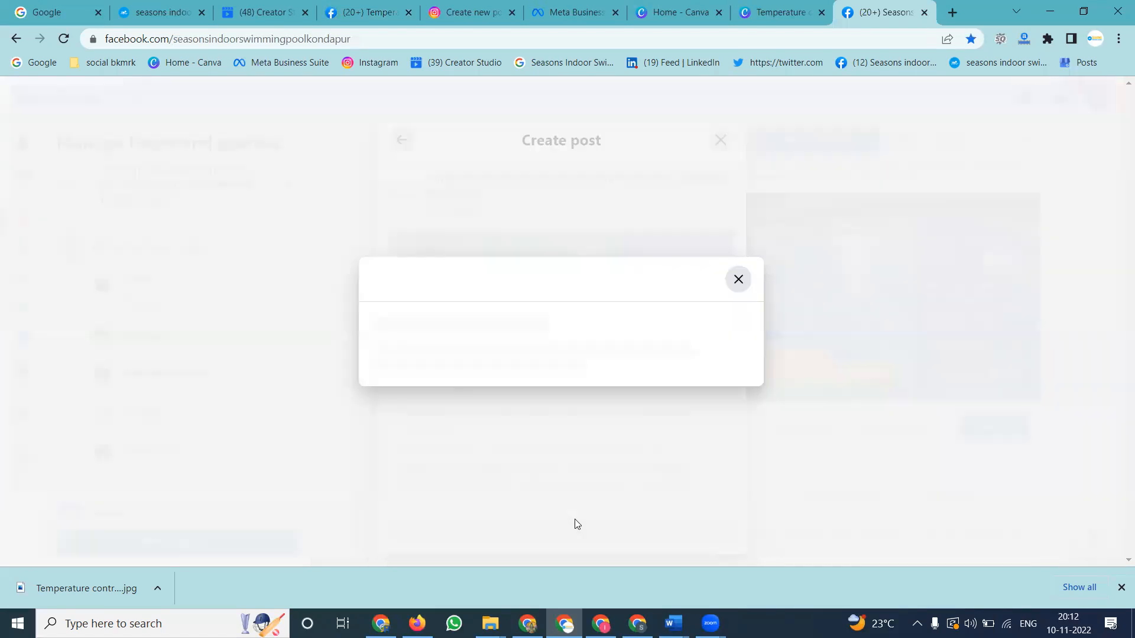
{"action": "left_click", "coordinate": [610, 444]}
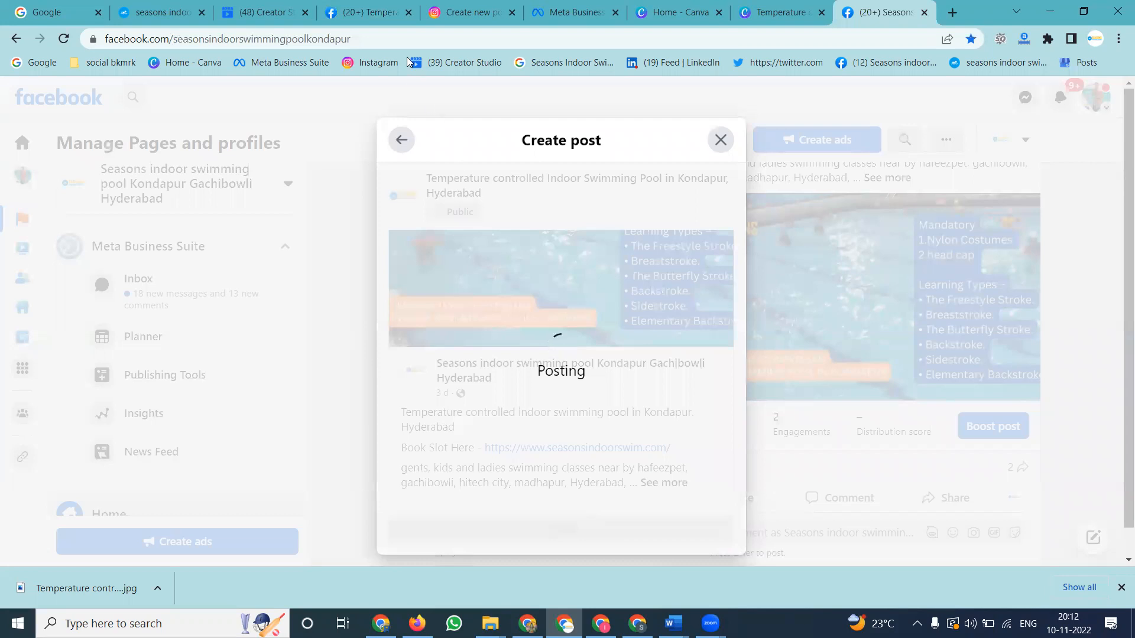
Step: Reload the "Temperature controlled Indoor Swimming Pool in Kondapur, Hyderabad" Page and review the shared Kondapur and Gachibowli posts, including their WhatsApp option
{"action": "left_click", "coordinate": [371, 19]}
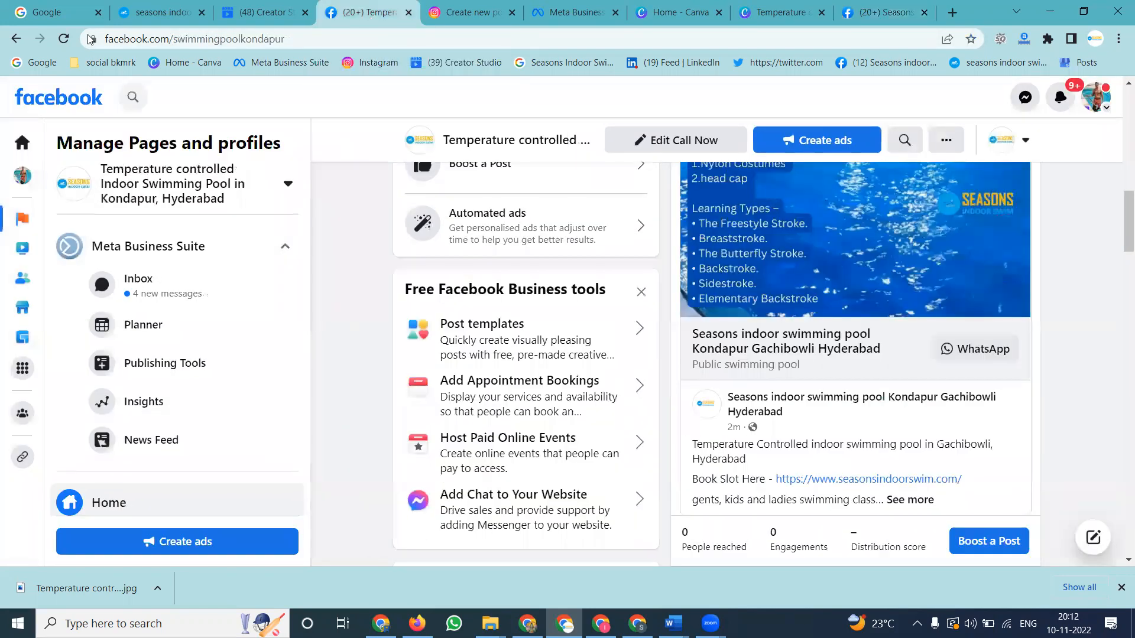
{"action": "left_click", "coordinate": [1004, 146]}
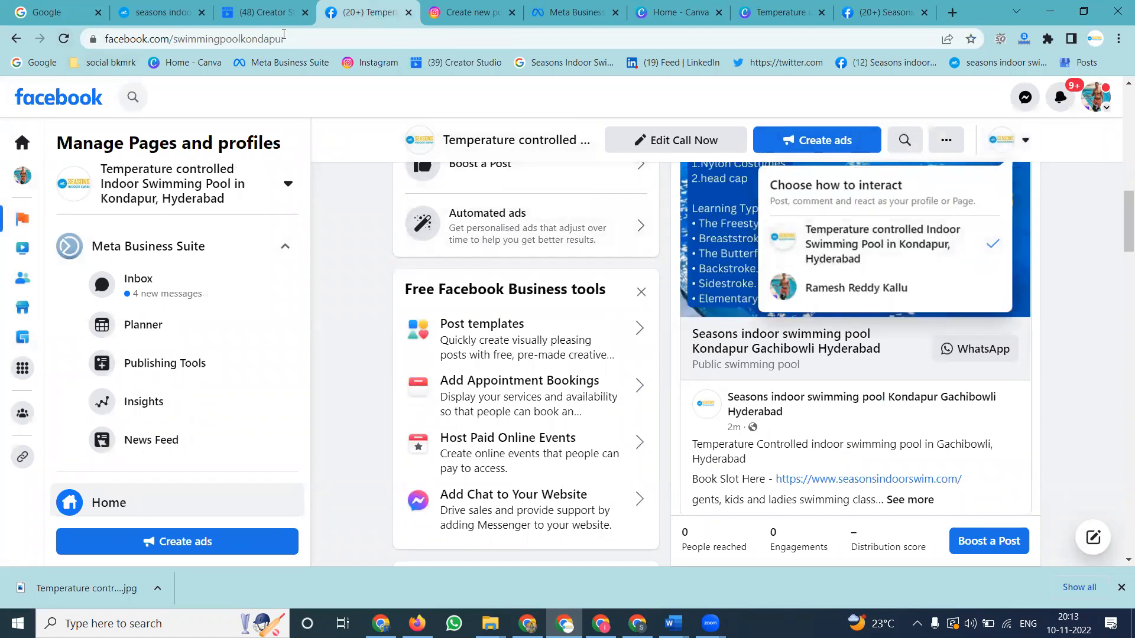
{"action": "left_click", "coordinate": [57, 39]}
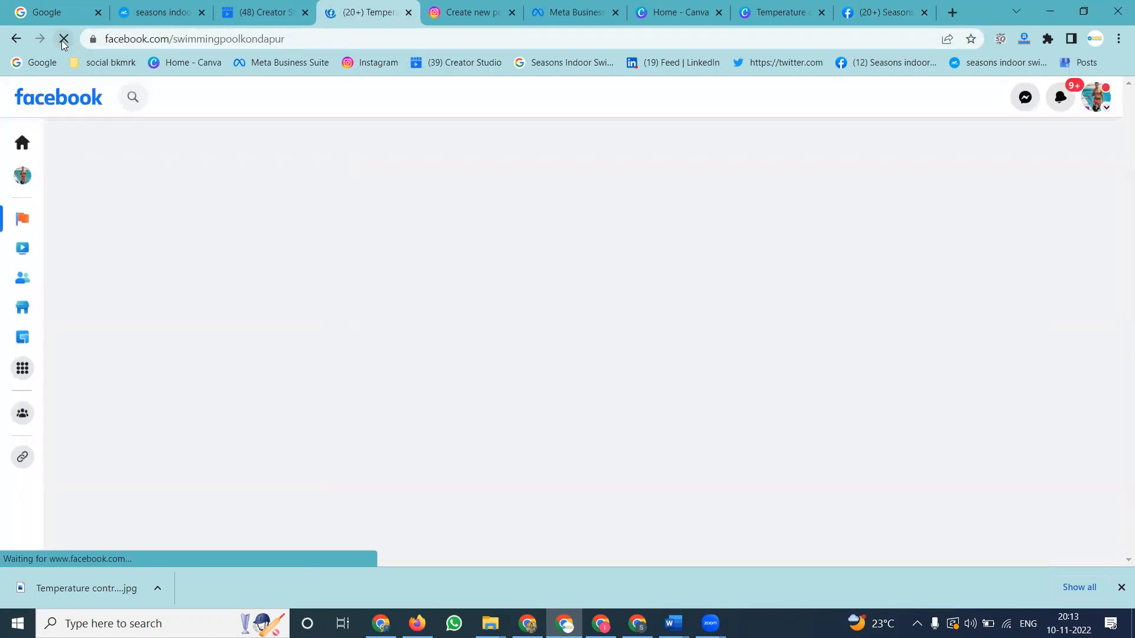
{"action": "scroll", "coordinate": [500, 225], "scroll_direction": "down", "scroll_amount": 8}
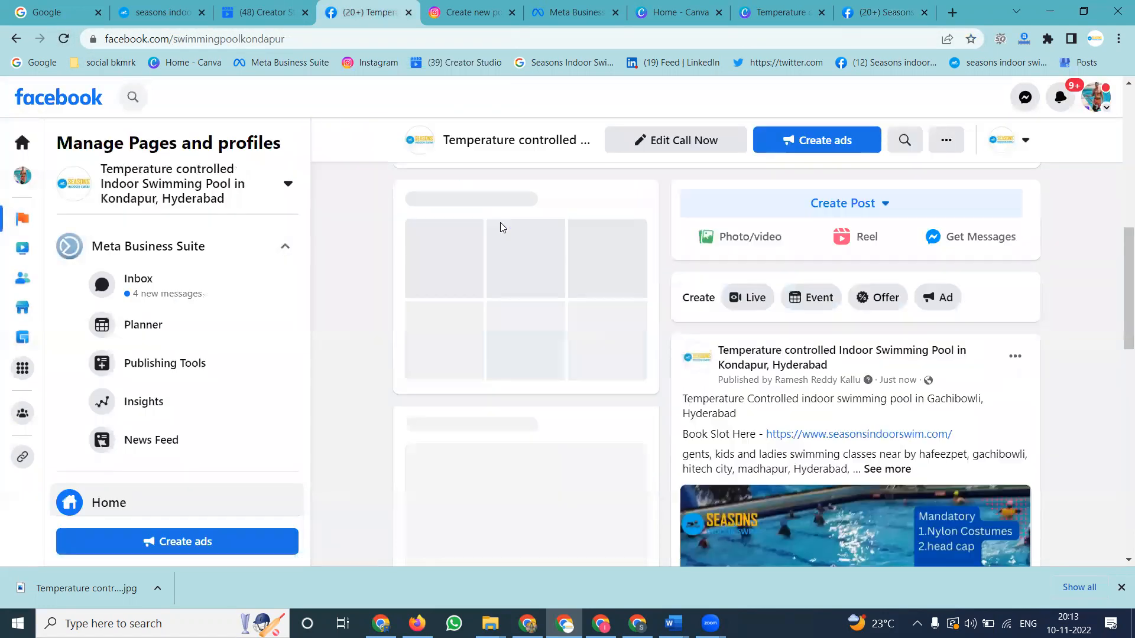
{"action": "scroll", "coordinate": [815, 288], "scroll_direction": "down", "scroll_amount": 3}
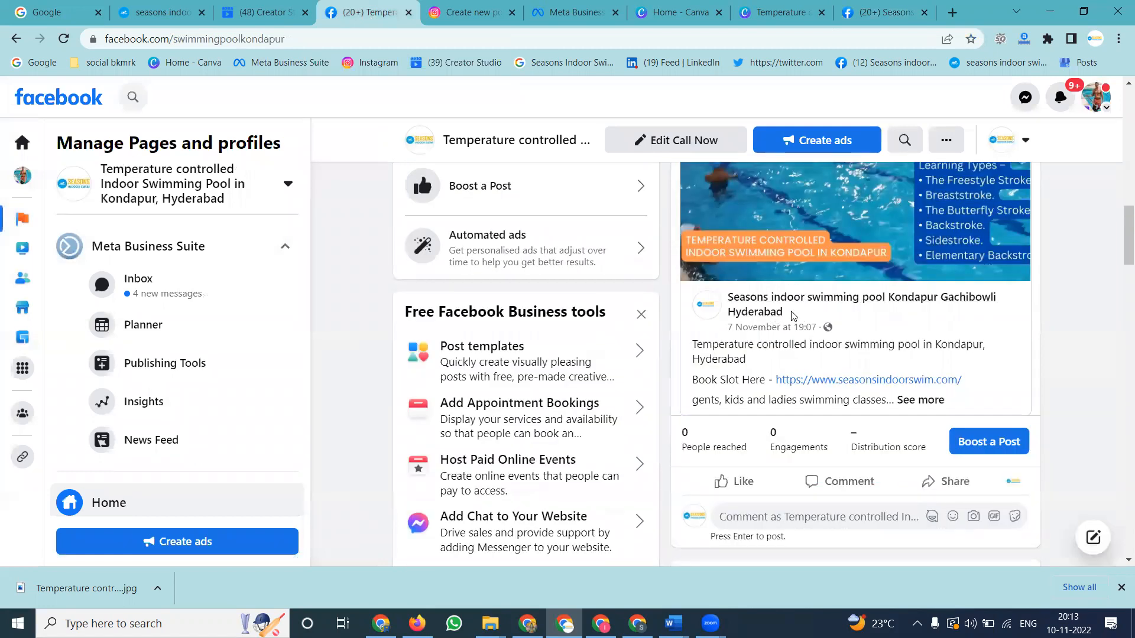
{"action": "scroll", "coordinate": [793, 315], "scroll_direction": "down", "scroll_amount": 5}
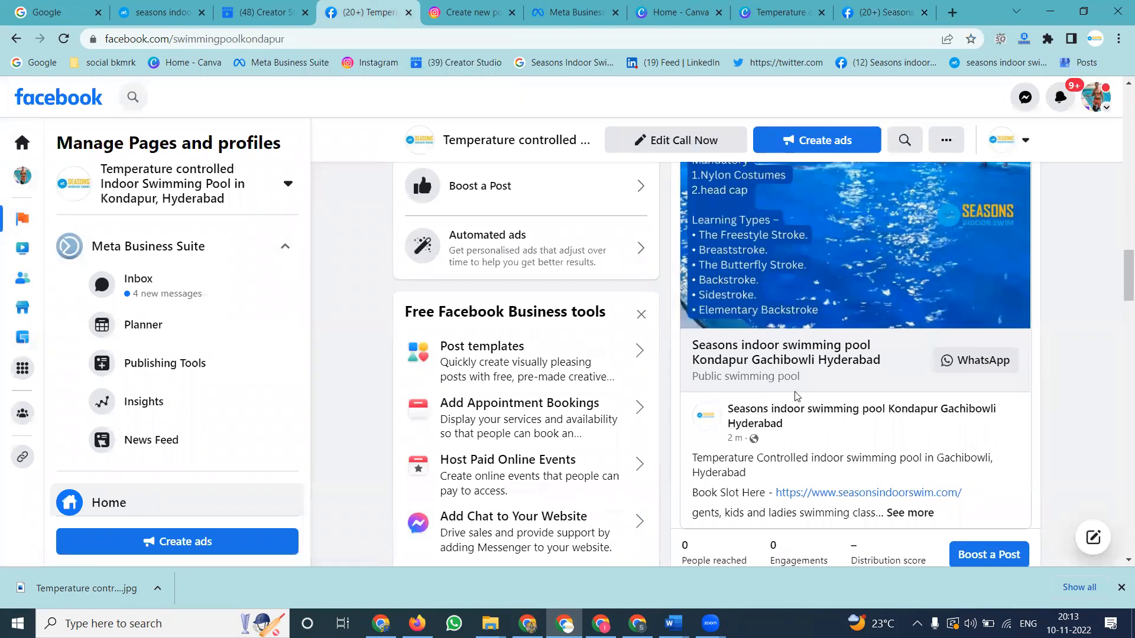
{"action": "scroll", "coordinate": [954, 362], "scroll_direction": "up", "scroll_amount": 5}
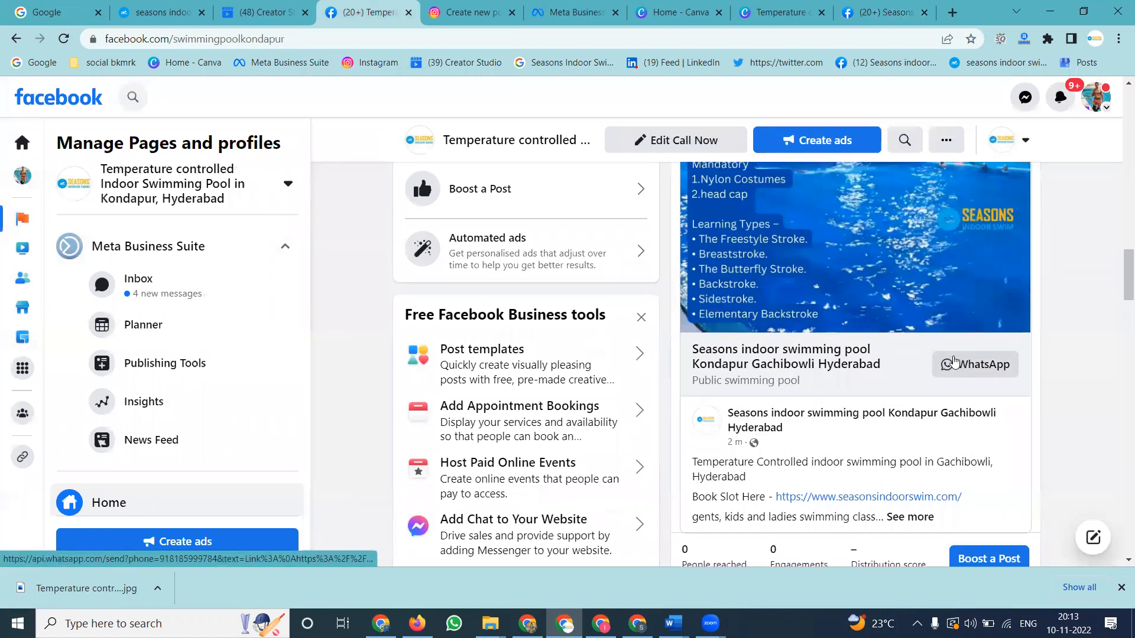
{"action": "scroll", "coordinate": [954, 362], "scroll_direction": "down", "scroll_amount": 3}
{"action": "scroll", "coordinate": [869, 334], "scroll_direction": "down", "scroll_amount": 5}
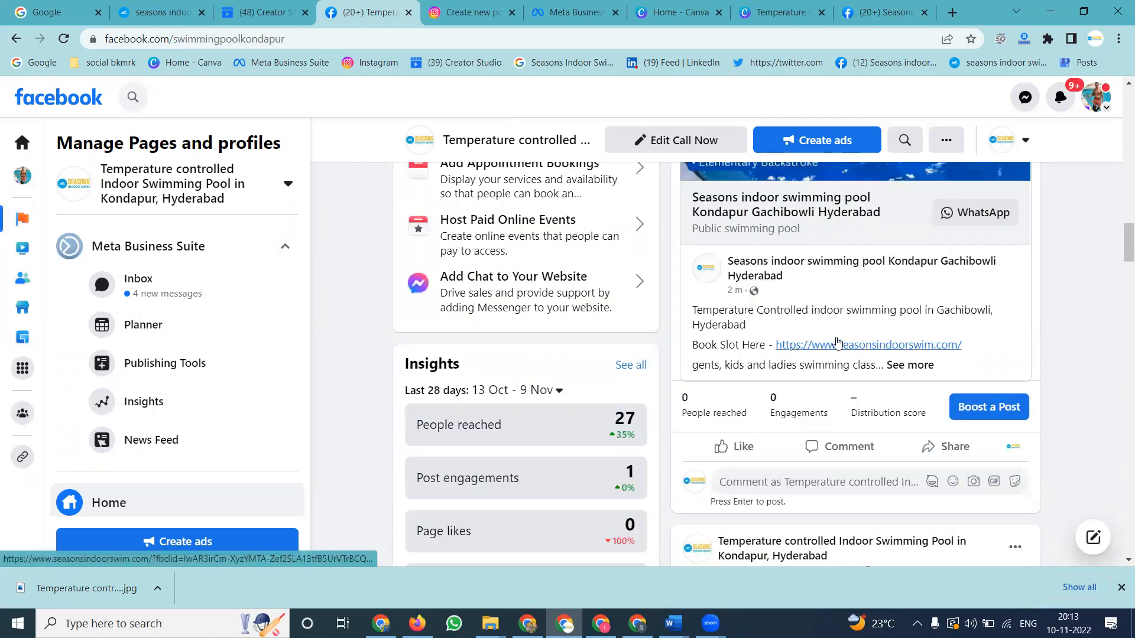
{"action": "scroll", "coordinate": [837, 343], "scroll_direction": "up", "scroll_amount": 3}
{"action": "scroll", "coordinate": [837, 343], "scroll_direction": "up", "scroll_amount": 5}
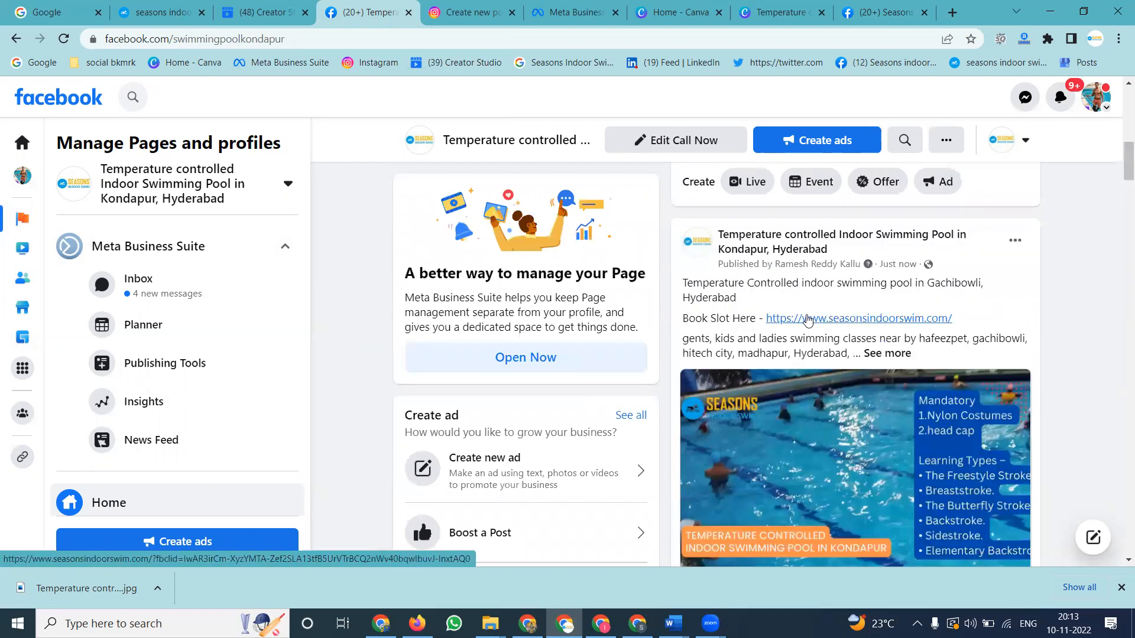
Step: Compare the captions, images and original post details of the two shared pool posts in the Page's feed
{"action": "scroll", "coordinate": [816, 322], "scroll_direction": "down", "scroll_amount": 5}
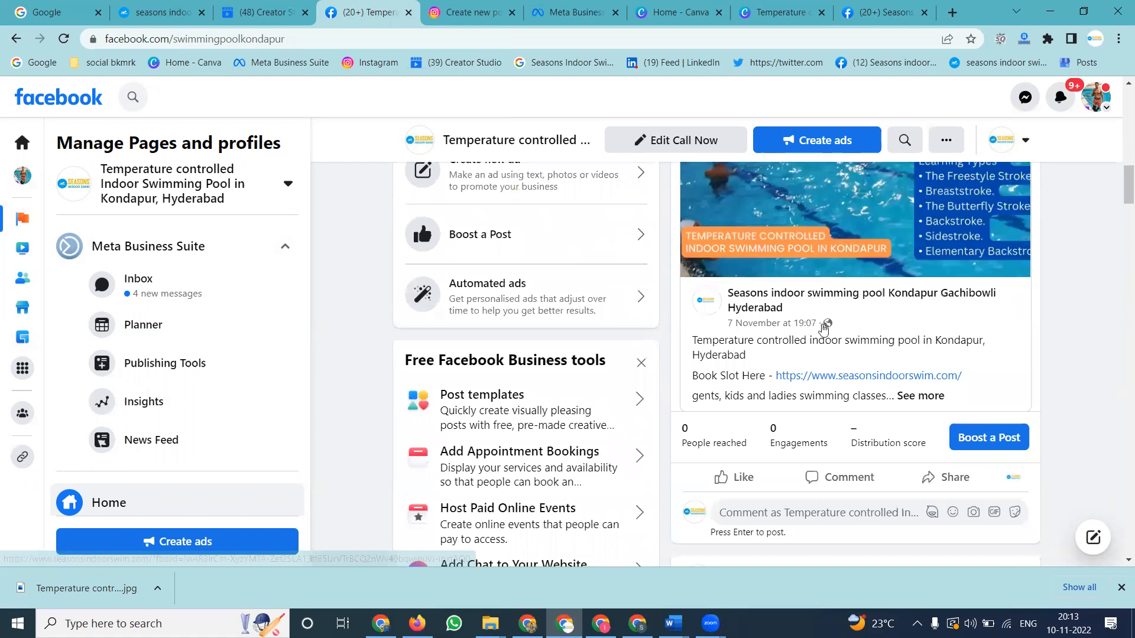
{"action": "scroll", "coordinate": [824, 328], "scroll_direction": "down", "scroll_amount": 10}
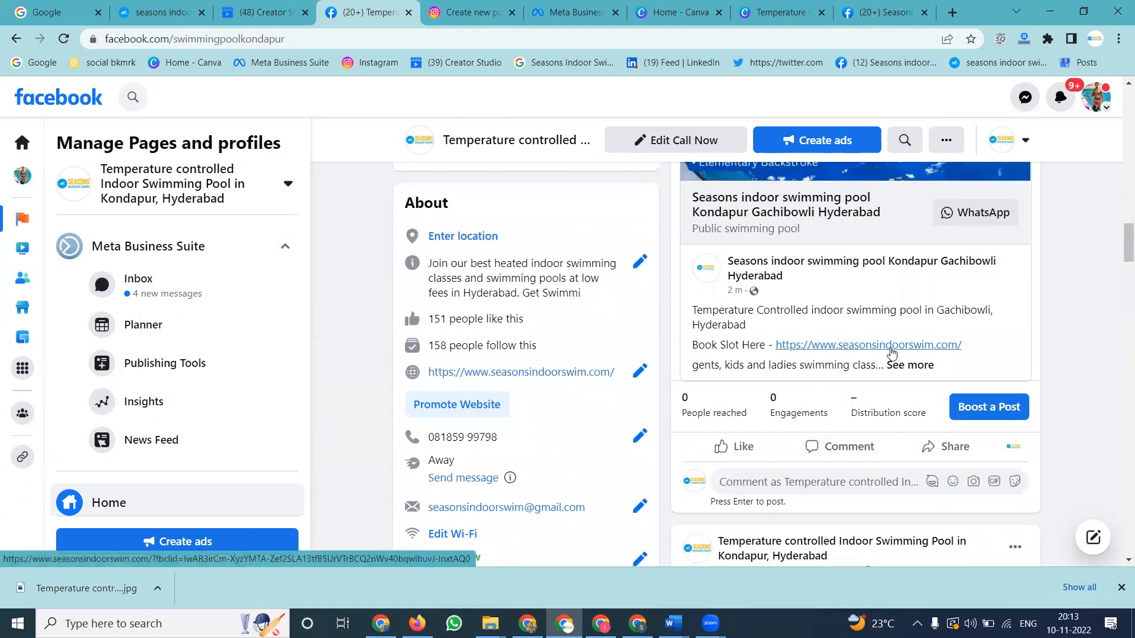
{"action": "scroll", "coordinate": [887, 349], "scroll_direction": "up", "scroll_amount": 10}
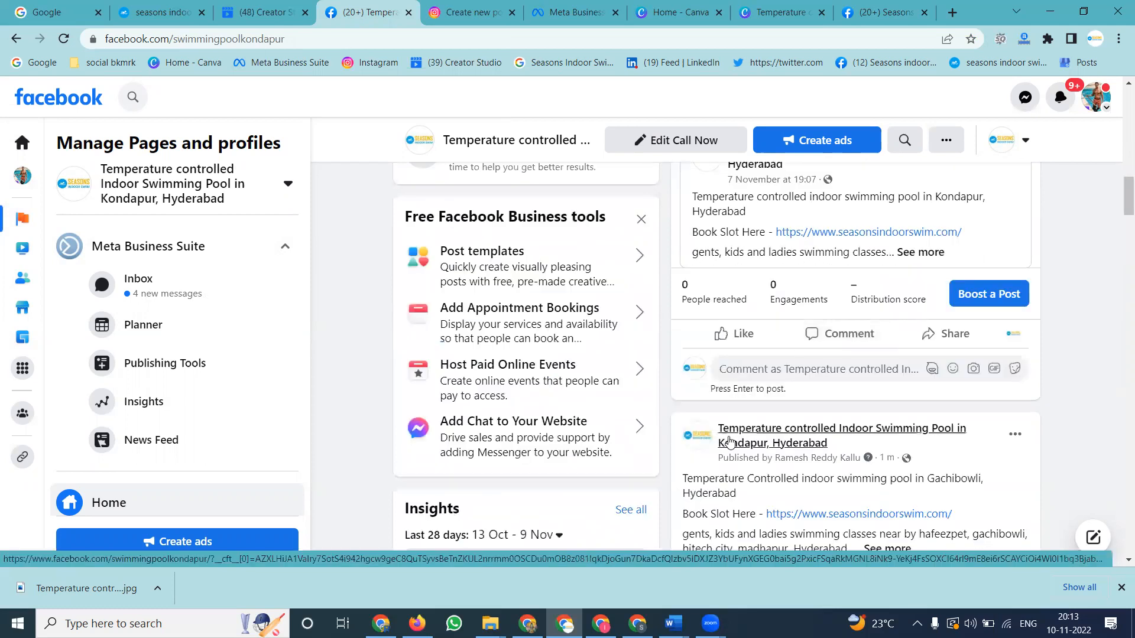
{"action": "mouse_move", "coordinate": [731, 442]}
{"action": "scroll", "coordinate": [732, 442], "scroll_direction": "up", "scroll_amount": 2}
{"action": "scroll", "coordinate": [801, 331], "scroll_direction": "up", "scroll_amount": 5}
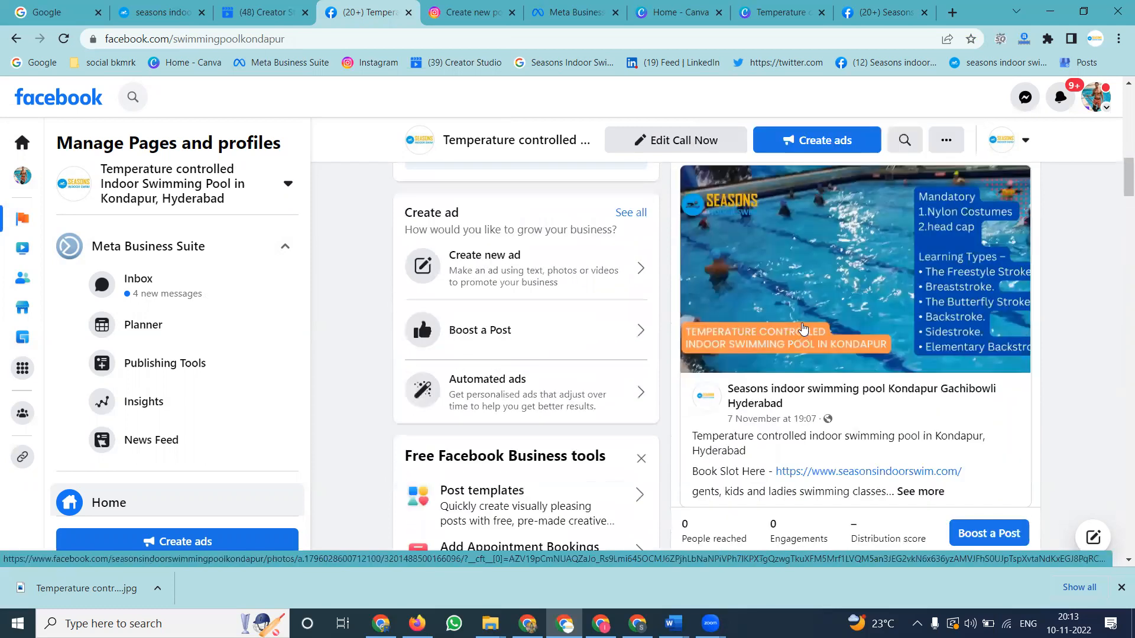
{"action": "mouse_move", "coordinate": [818, 269]}
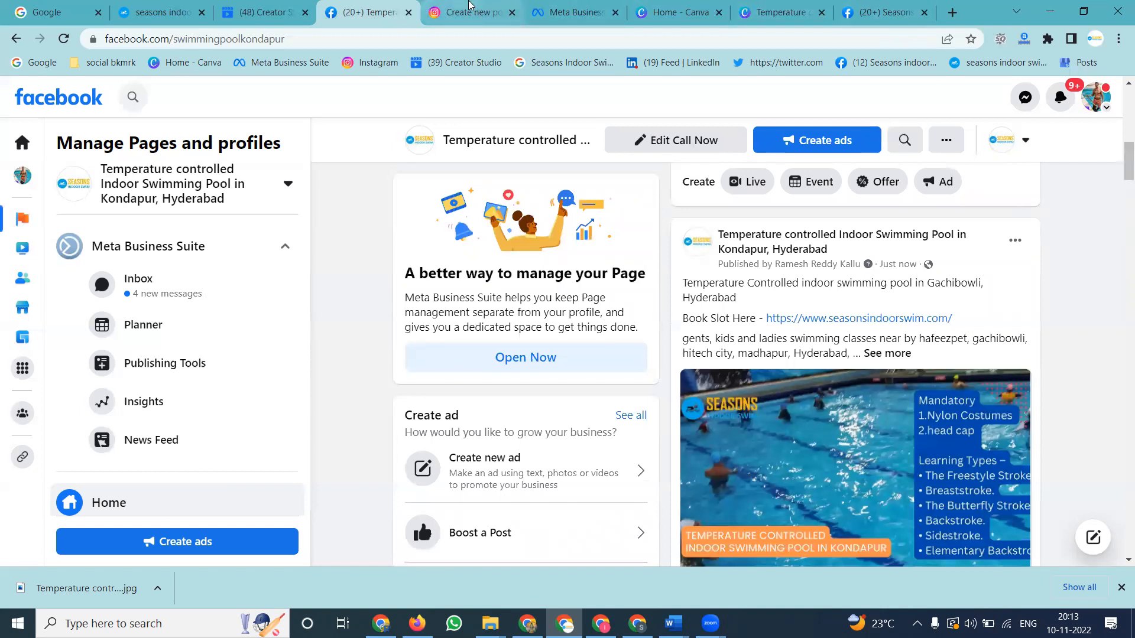
Step: Open the newest Gachibowli pool post on the seasonsindoorswimkondapur Instagram profile and share it to Twitter
{"action": "left_click", "coordinate": [470, 8]}
{"action": "left_click", "coordinate": [1088, 209]}
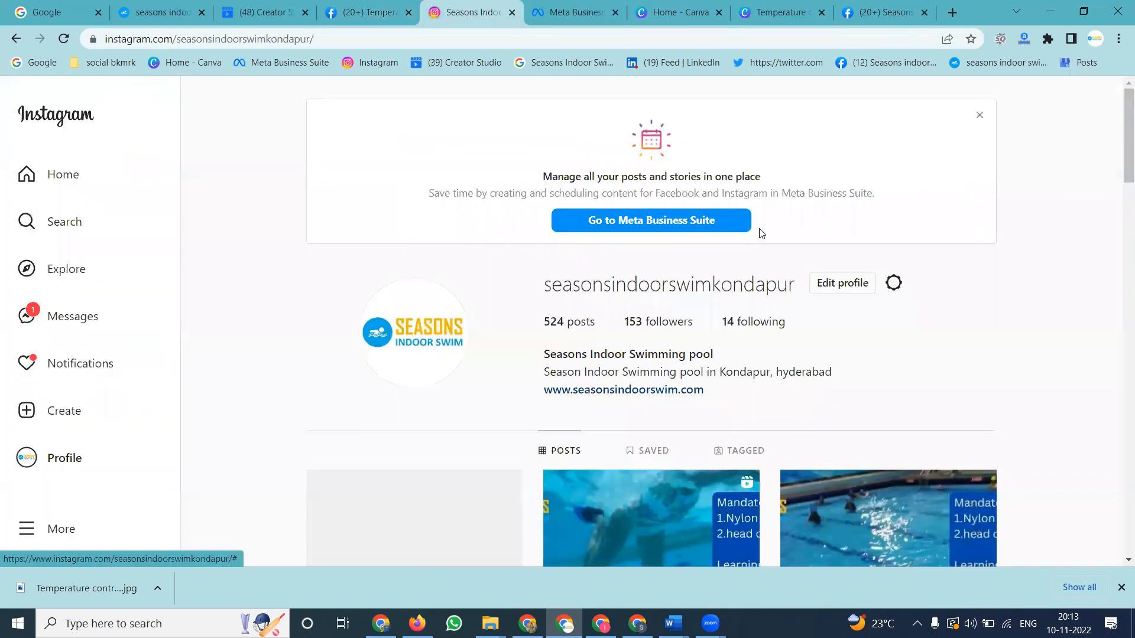
{"action": "scroll", "coordinate": [506, 310], "scroll_direction": "down", "scroll_amount": 3}
{"action": "left_click", "coordinate": [454, 353]}
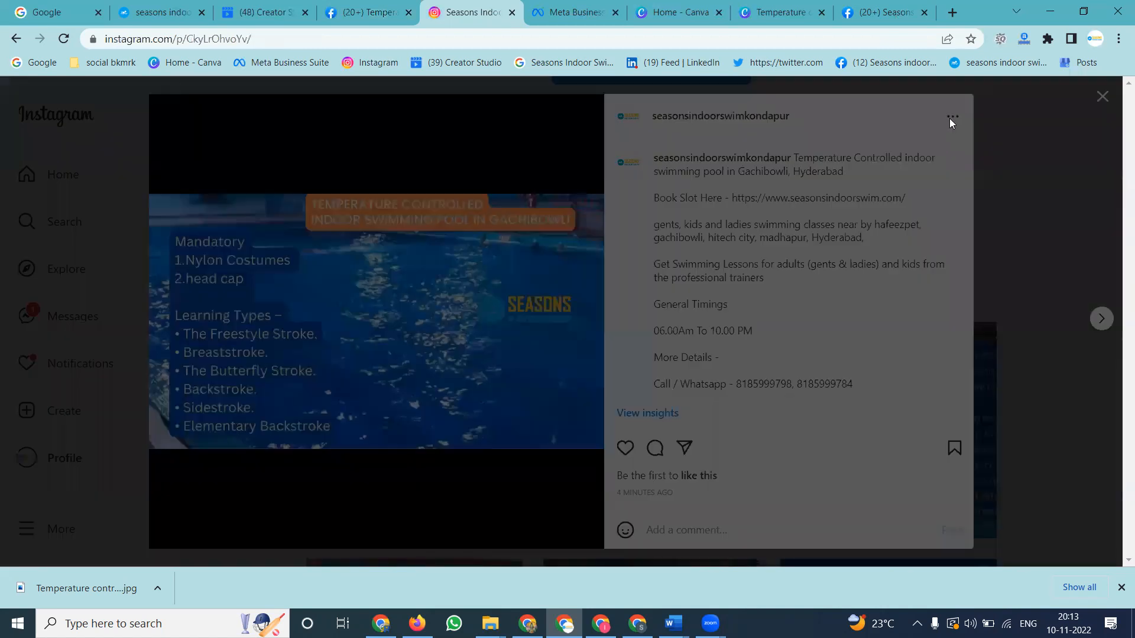
{"action": "left_click", "coordinate": [951, 118]}
{"action": "left_click", "coordinate": [562, 358]}
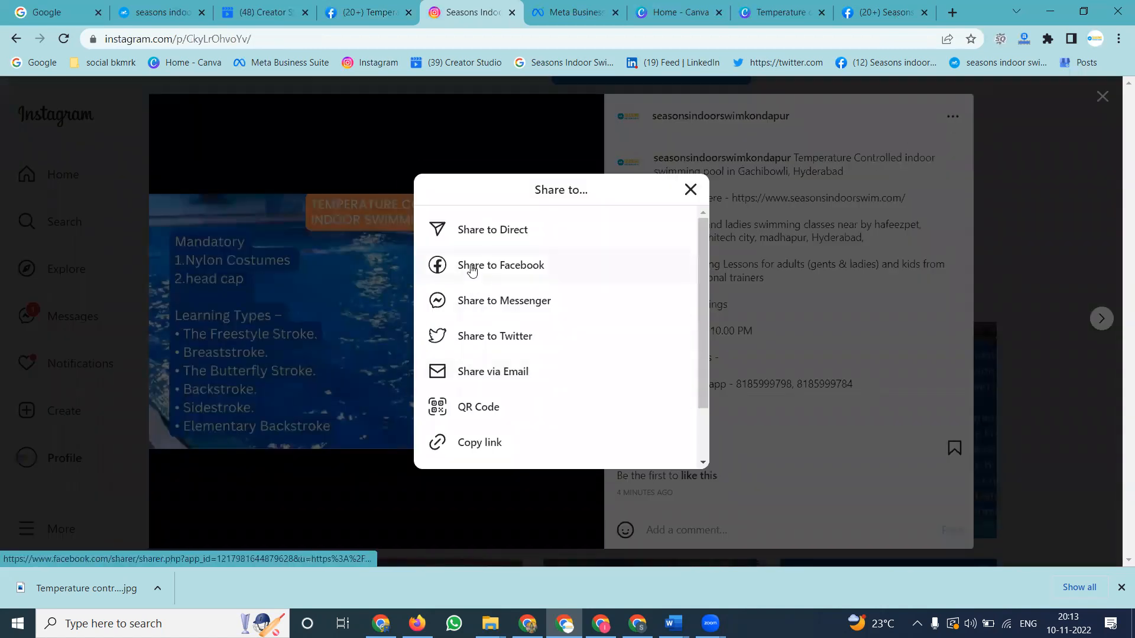
{"action": "left_click", "coordinate": [481, 337]}
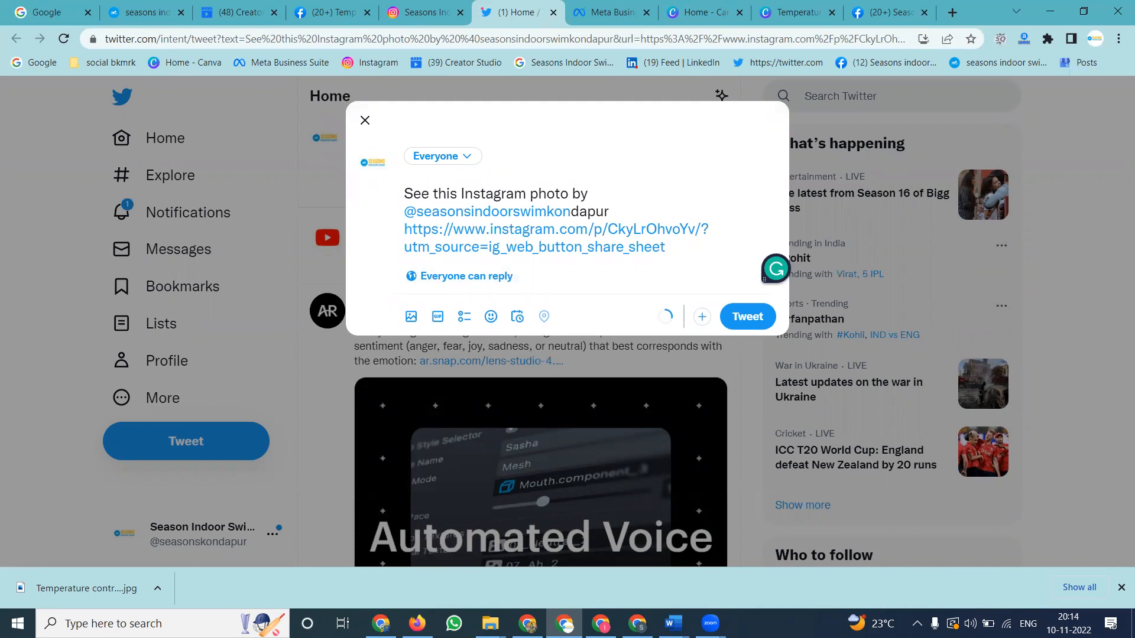
Step: Replace the tweet's introductory text with the Kondapur title and "Book Slot Here" link lines copied from the "smo content" Word document
{"action": "mouse_move", "coordinate": [673, 624]}
{"action": "left_click", "coordinate": [623, 558]}
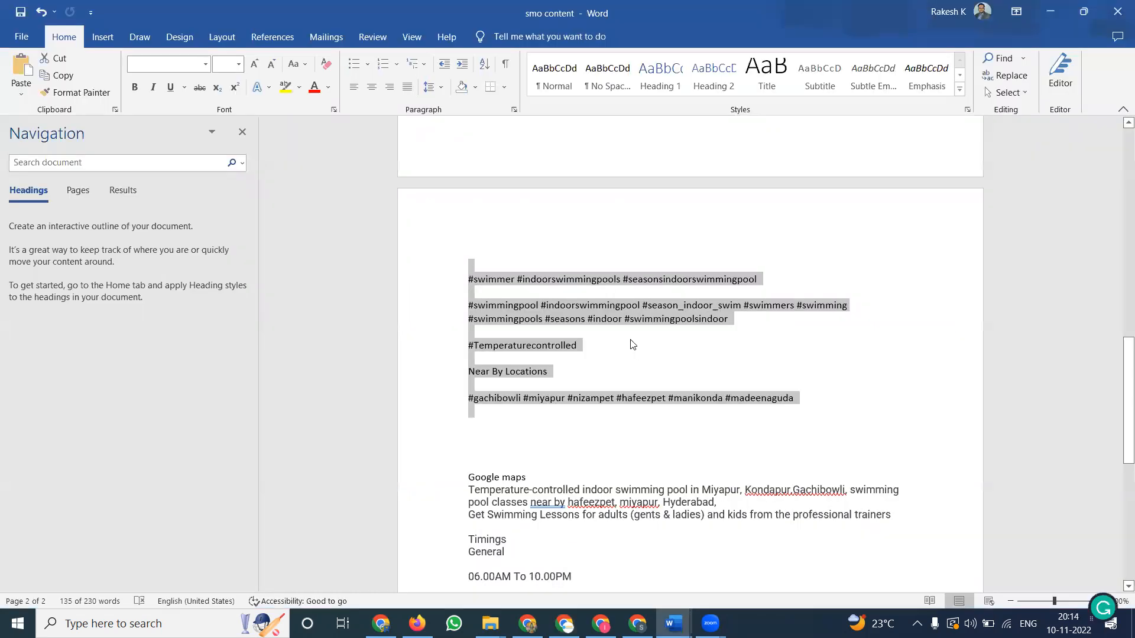
{"action": "scroll", "coordinate": [630, 343], "scroll_direction": "up", "scroll_amount": 20}
{"action": "left_click", "coordinate": [629, 340]}
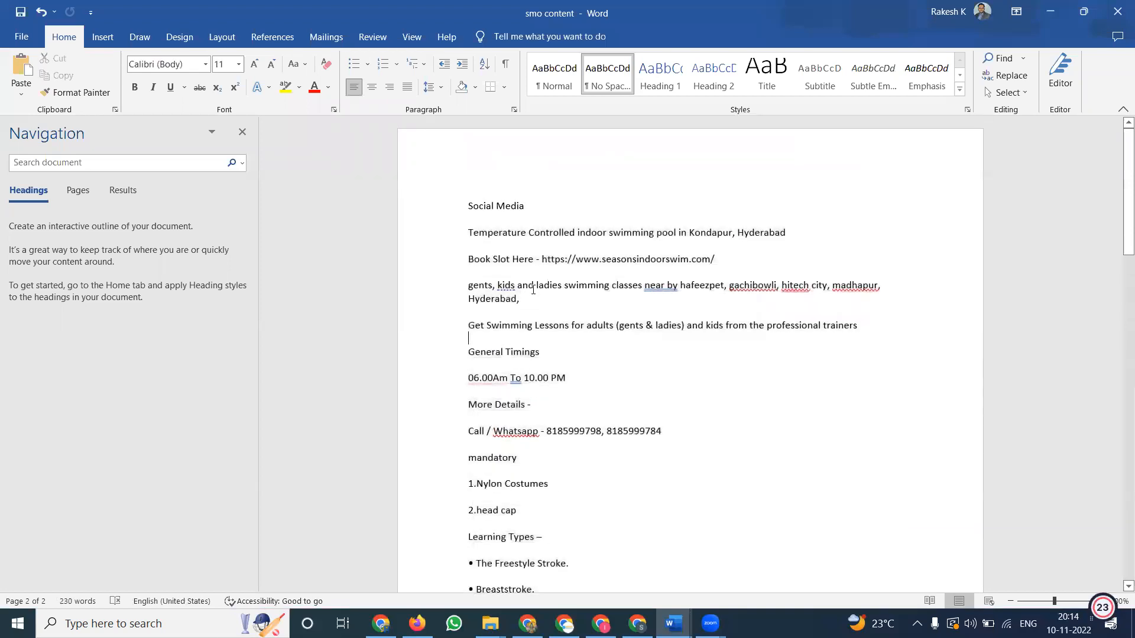
{"action": "left_click_drag", "start_coordinate": [751, 259], "coordinate": [464, 236]}
{"action": "key", "text": "ctrl+c"}
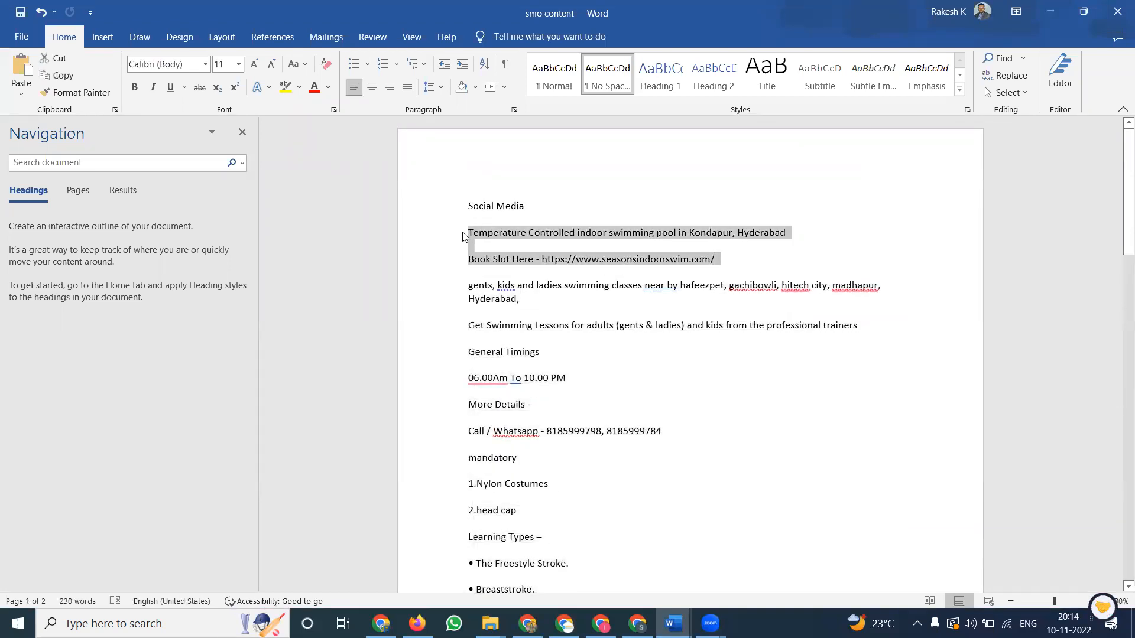
{"action": "key", "text": "alt+Tab"}
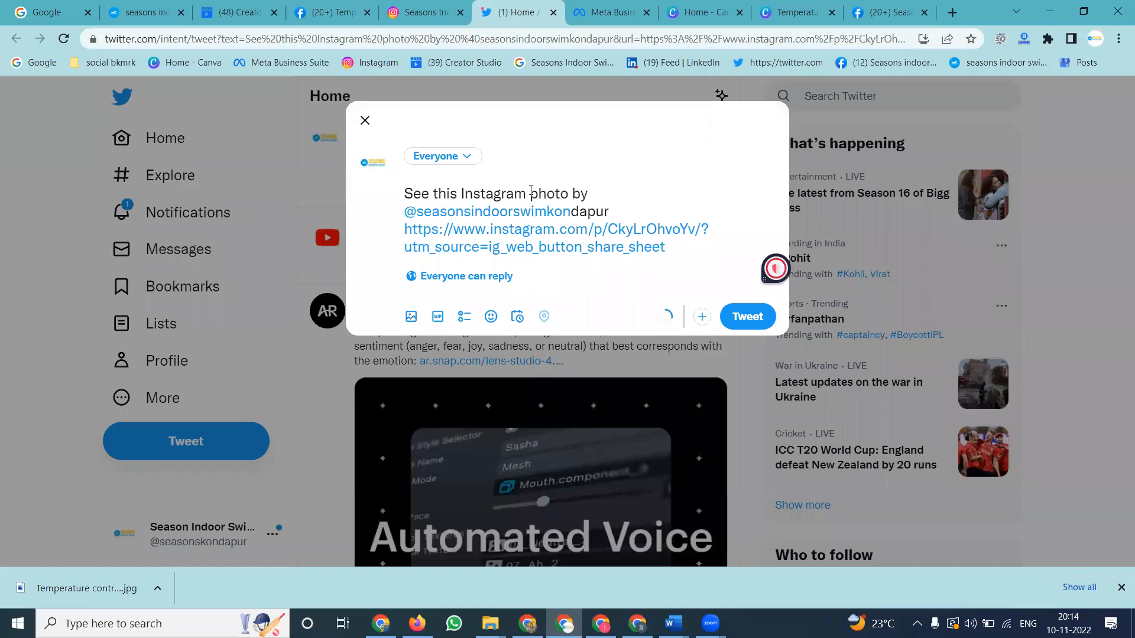
{"action": "left_click_drag", "start_coordinate": [618, 209], "coordinate": [399, 198]}
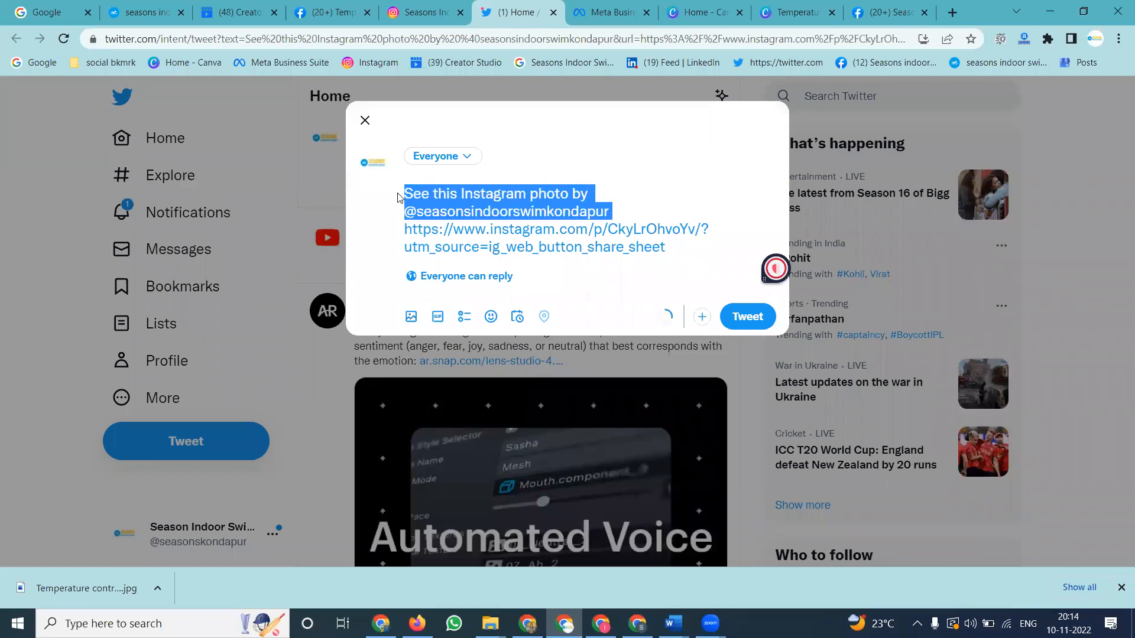
{"action": "key", "text": "ctrl+v"}
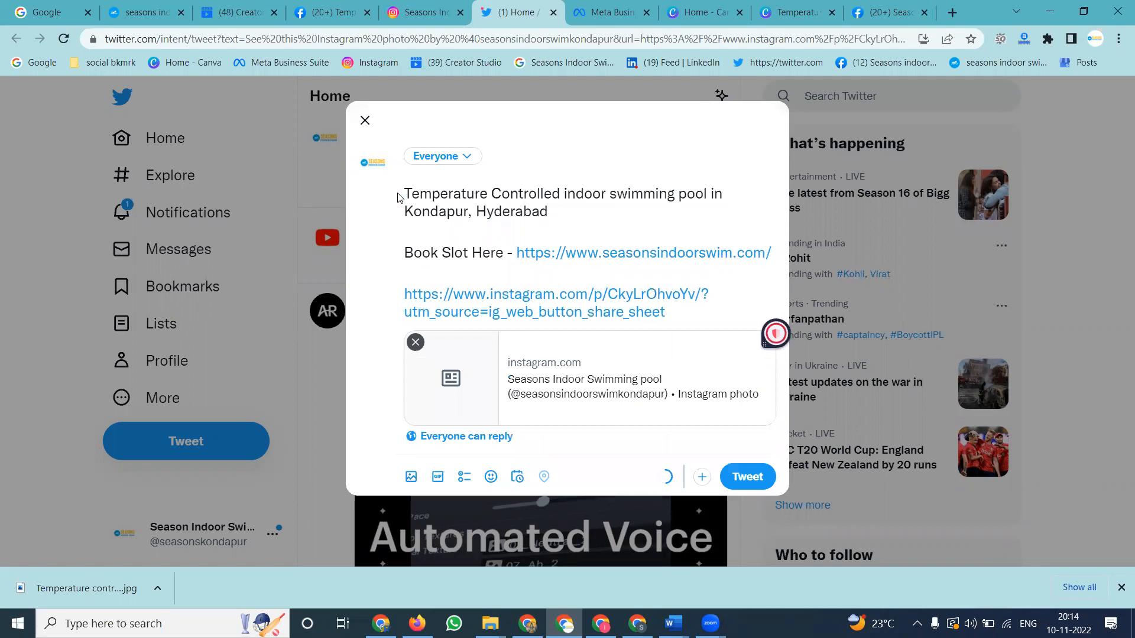
Step: Copy the "#swimmer #indoorswimmingpools #seasonsindoorswimmingpool" line from the "smo content" document and return to the tweet draft
{"action": "key", "text": "alt+Tab"}
{"action": "scroll", "coordinate": [487, 296], "scroll_direction": "down", "scroll_amount": 15}
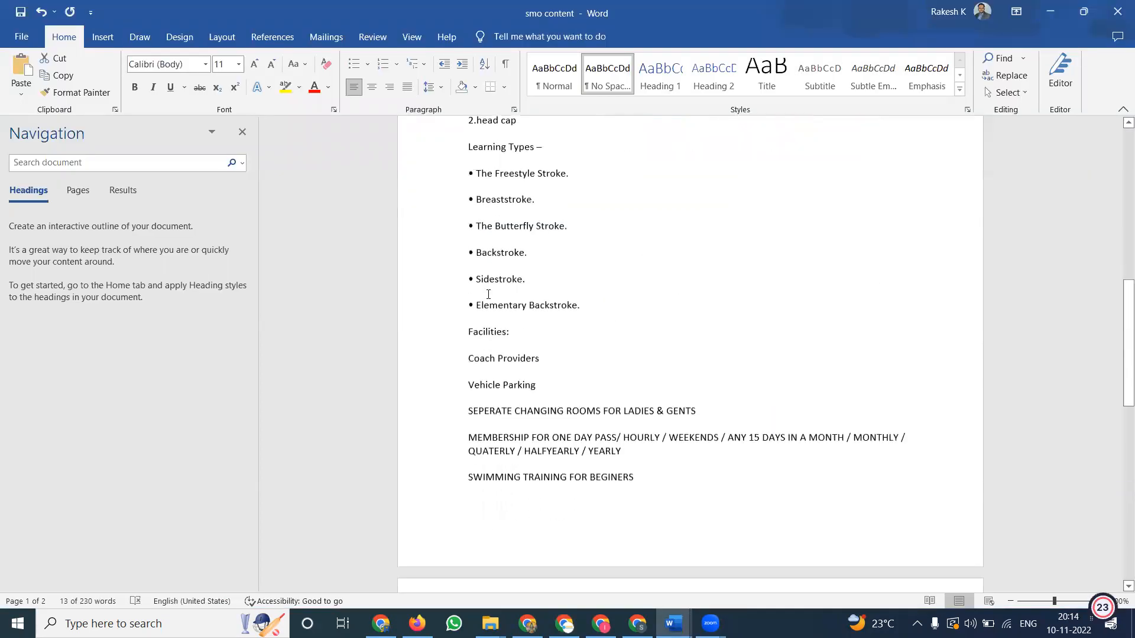
{"action": "scroll", "coordinate": [488, 294], "scroll_direction": "up", "scroll_amount": 8}
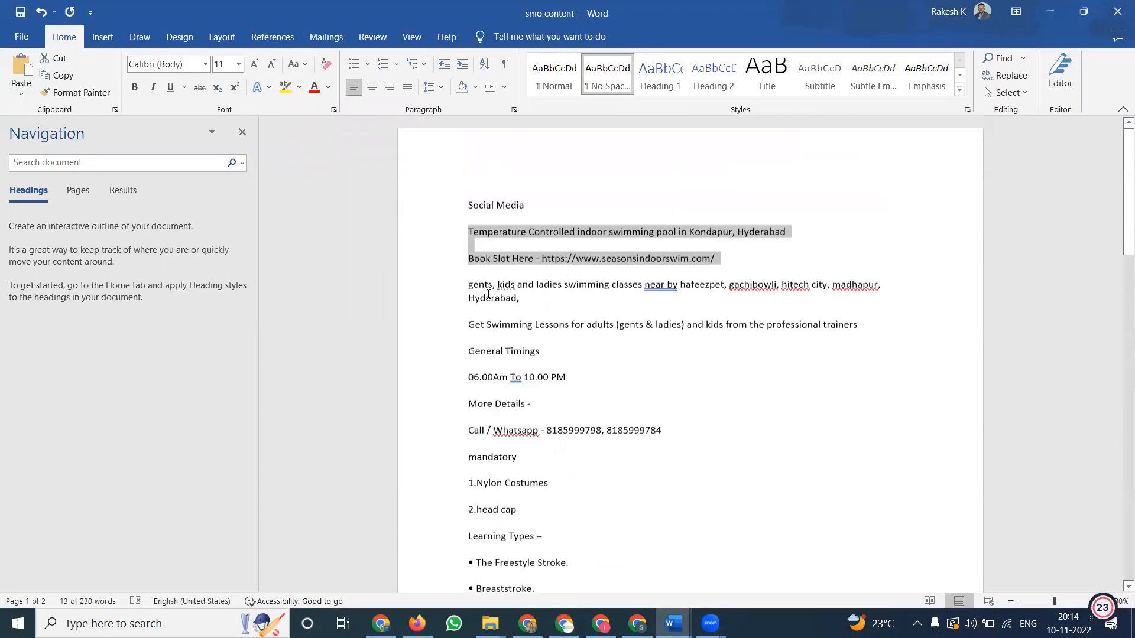
{"action": "scroll", "coordinate": [488, 353], "scroll_direction": "down", "scroll_amount": 12}
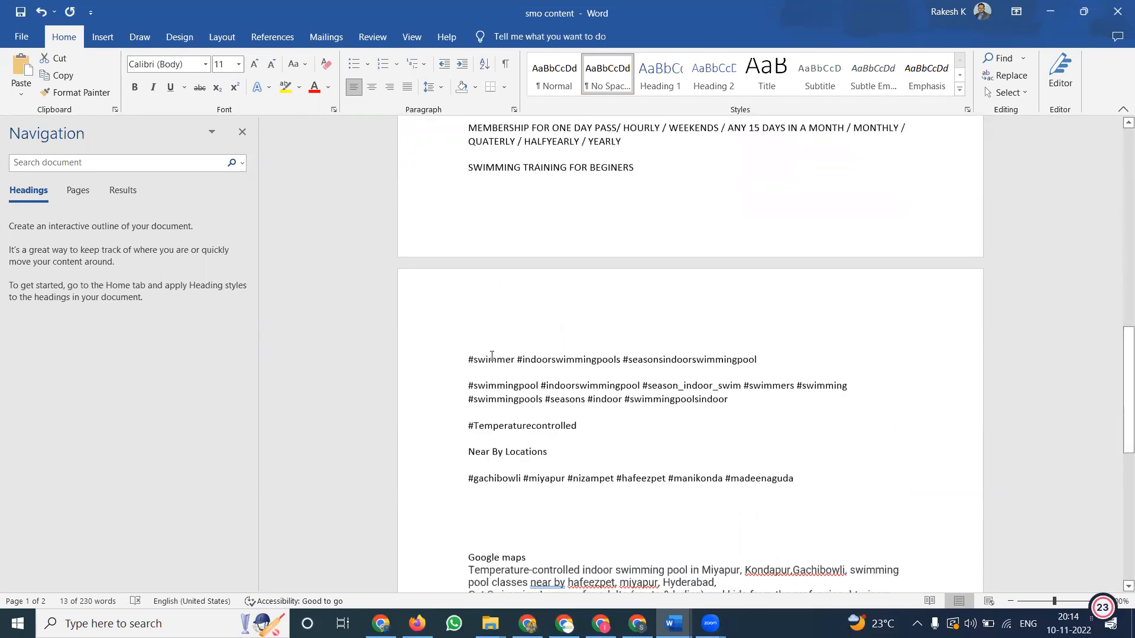
{"action": "scroll", "coordinate": [729, 355], "scroll_direction": "up", "scroll_amount": 1}
{"action": "left_click_drag", "start_coordinate": [757, 350], "coordinate": [468, 351]}
{"action": "key", "text": "ctrl+c"}
{"action": "key", "text": "alt+Tab"}
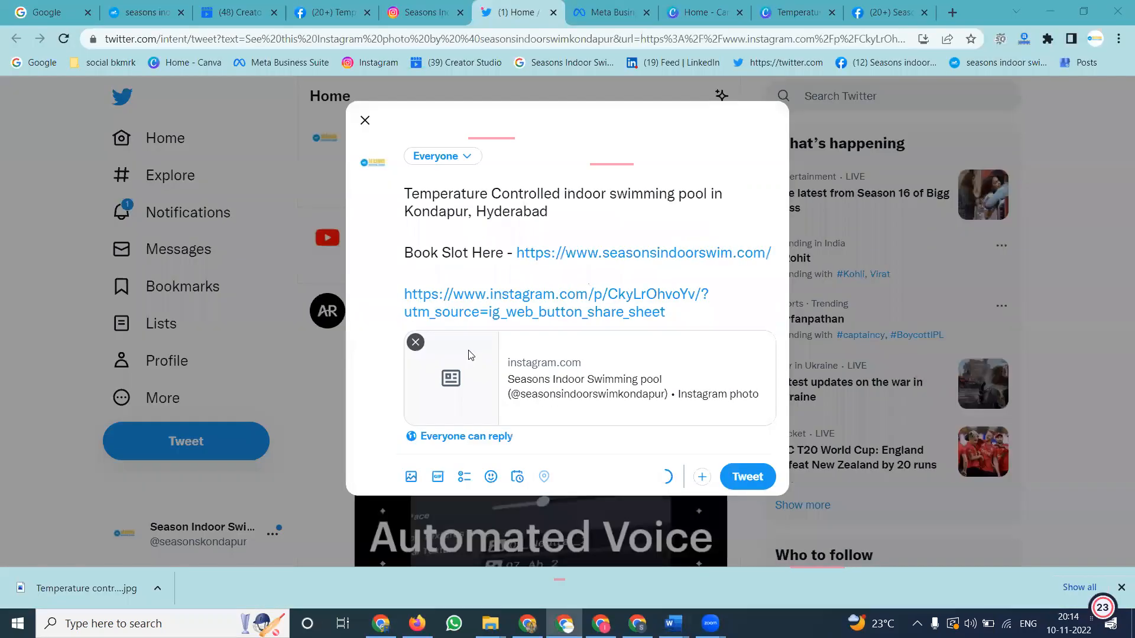
Step: Paste the copied hashtags below the Instagram link after a blank line and publish the tweet
{"action": "left_click", "coordinate": [704, 312]}
{"action": "key", "text": "Return"}
{"action": "key", "text": "Return"}
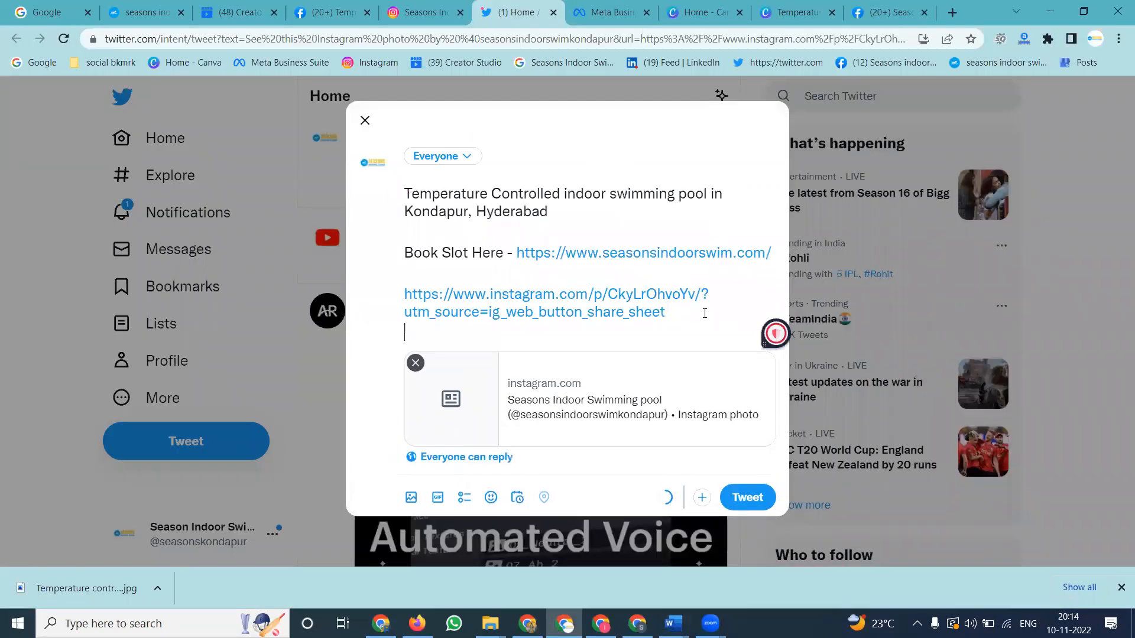
{"action": "key", "text": "ctrl+v"}
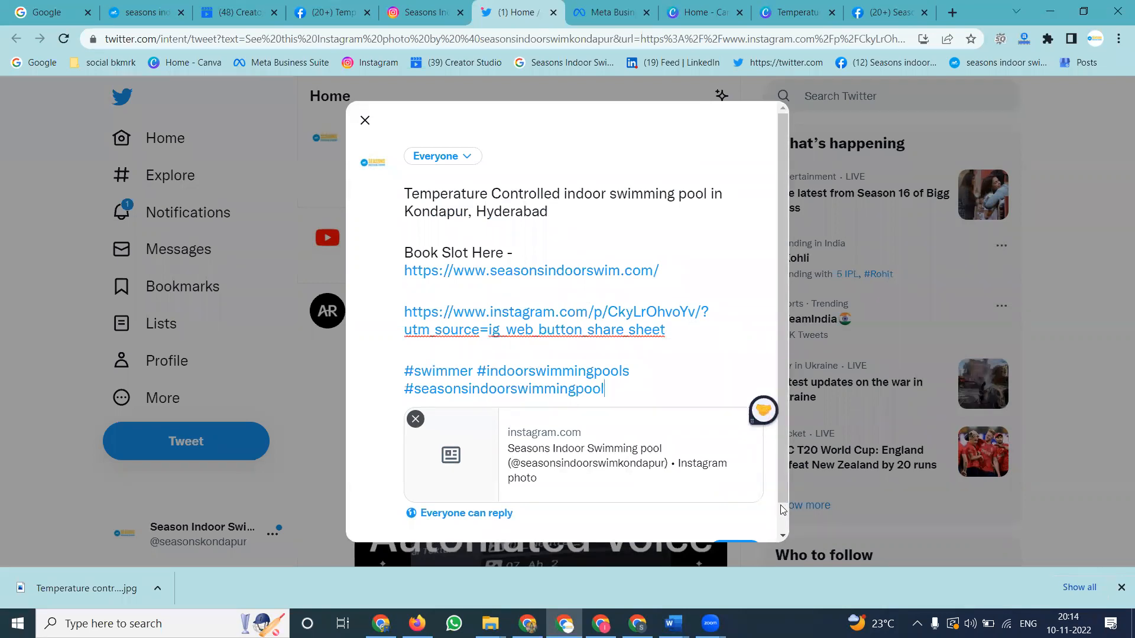
{"action": "left_click_drag", "start_coordinate": [781, 500], "coordinate": [781, 523]}
{"action": "key", "text": "ctrl+Return"}
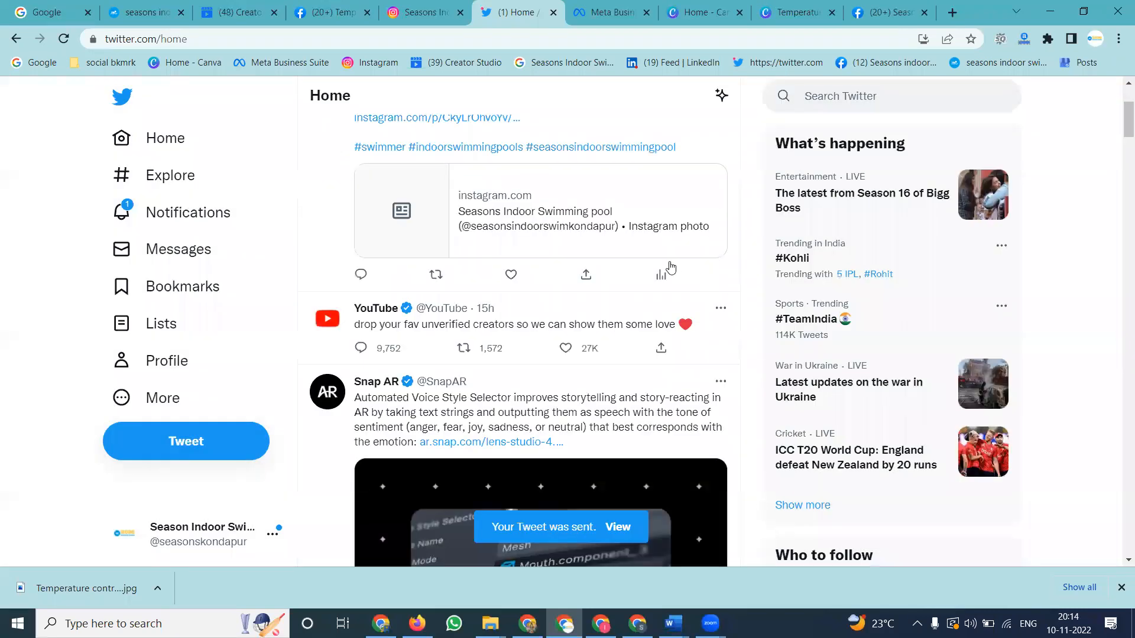
{"action": "left_click", "coordinate": [517, 230]}
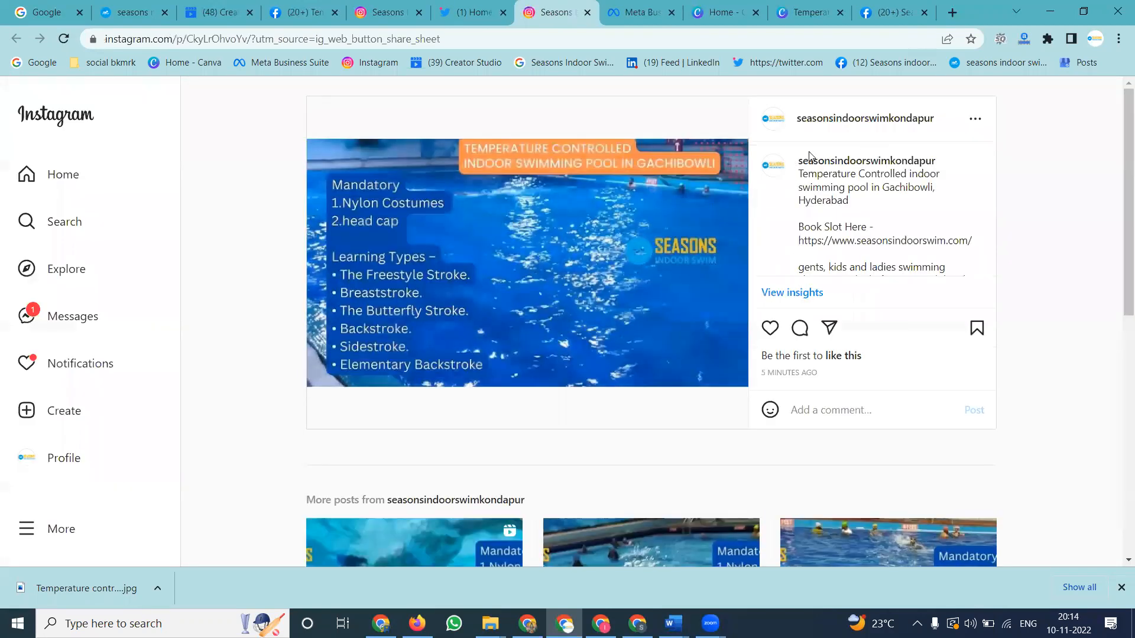
{"action": "left_click", "coordinate": [857, 119]}
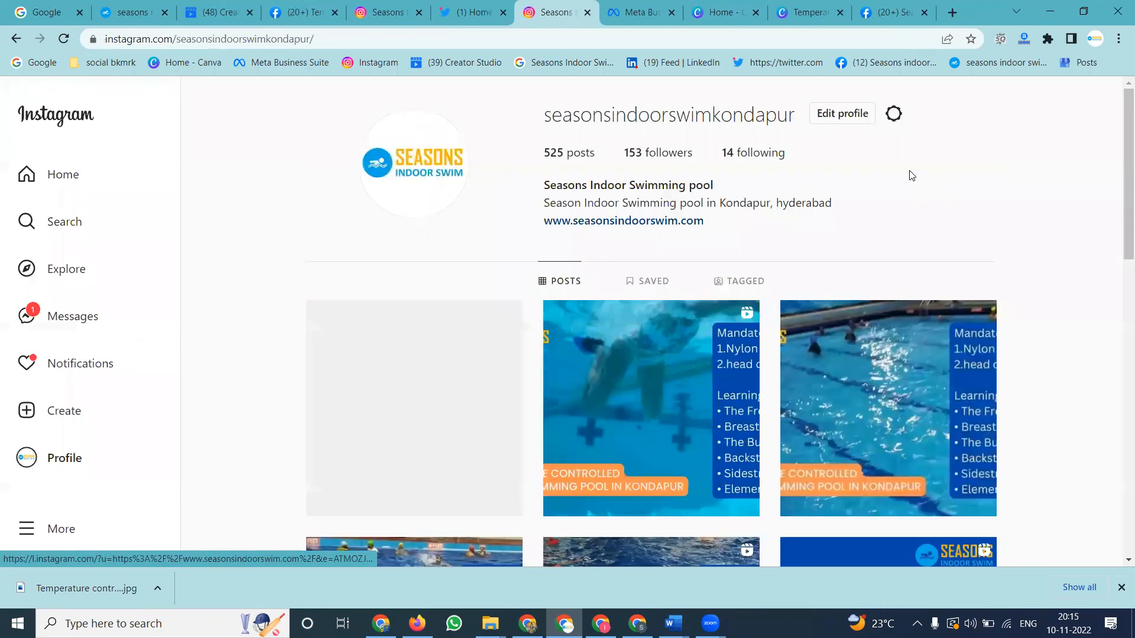
{"action": "left_click", "coordinate": [674, 223]}
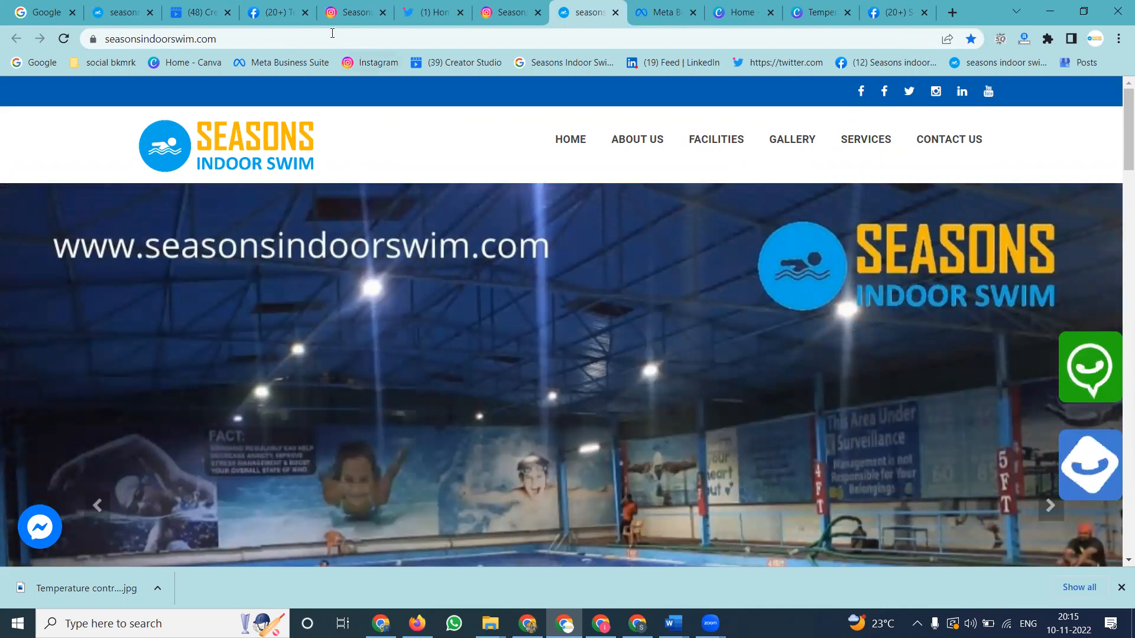
Step: Revisit the Facebook Page and the Meta Business Suite post draft, switching the draft's preview to Facebook News Feed
{"action": "left_click", "coordinate": [284, 16]}
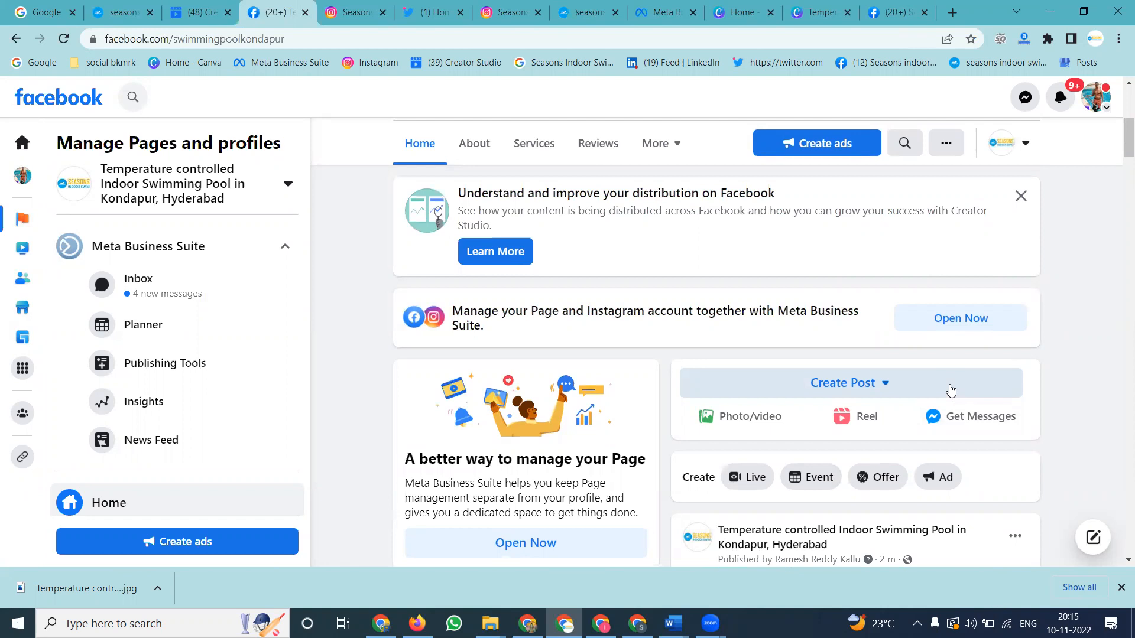
{"action": "left_click", "coordinate": [673, 13]}
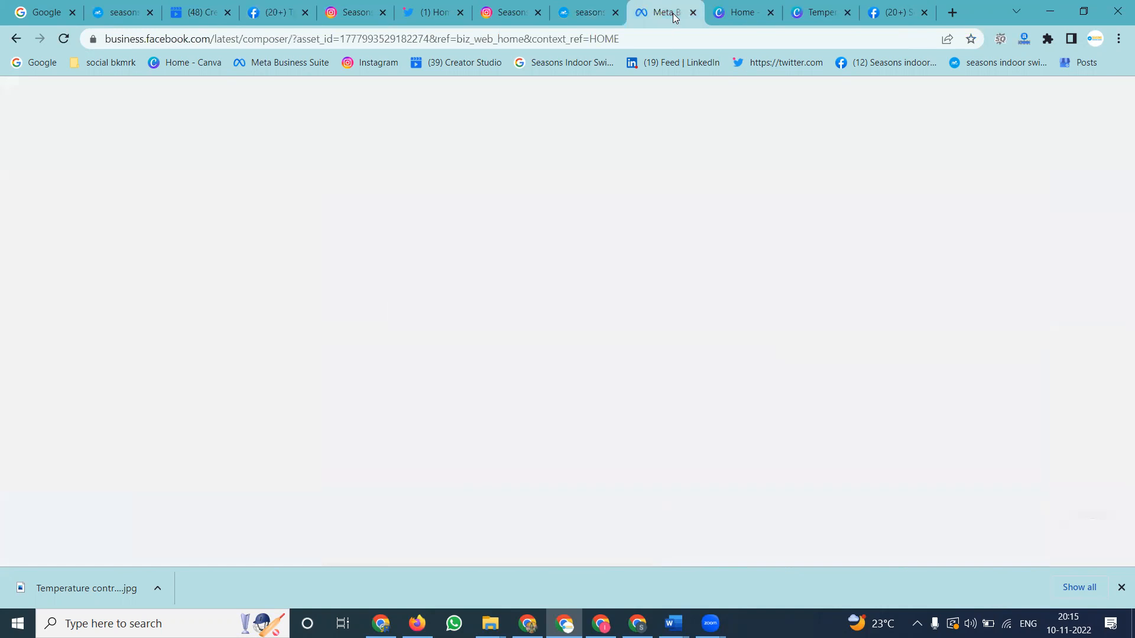
{"action": "scroll", "coordinate": [263, 282], "scroll_direction": "down", "scroll_amount": 4}
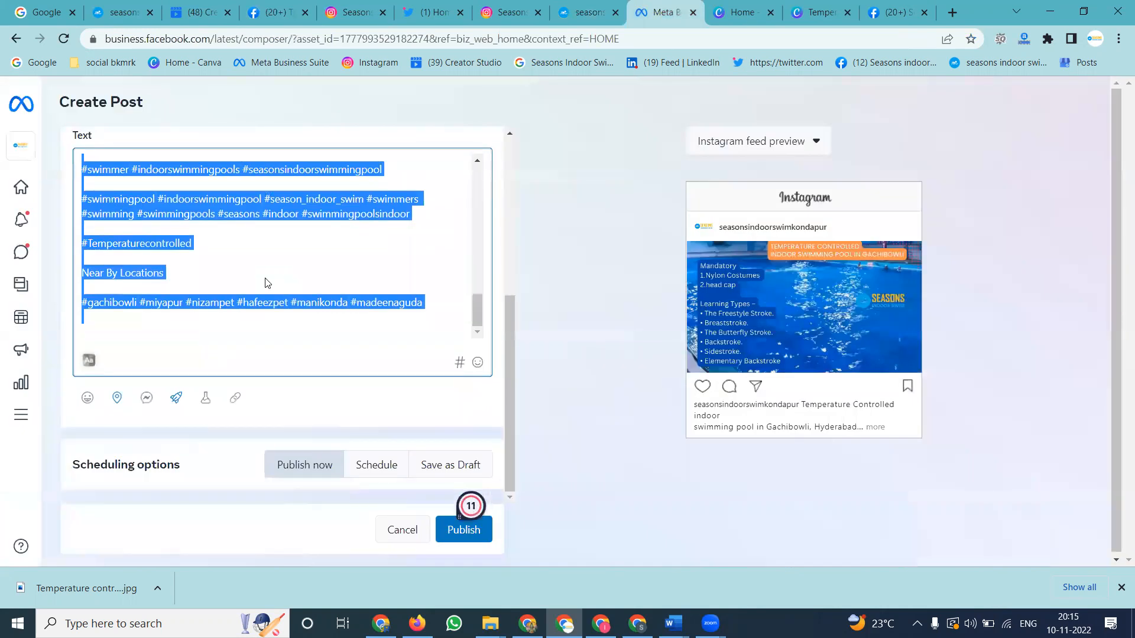
{"action": "left_click", "coordinate": [237, 402]}
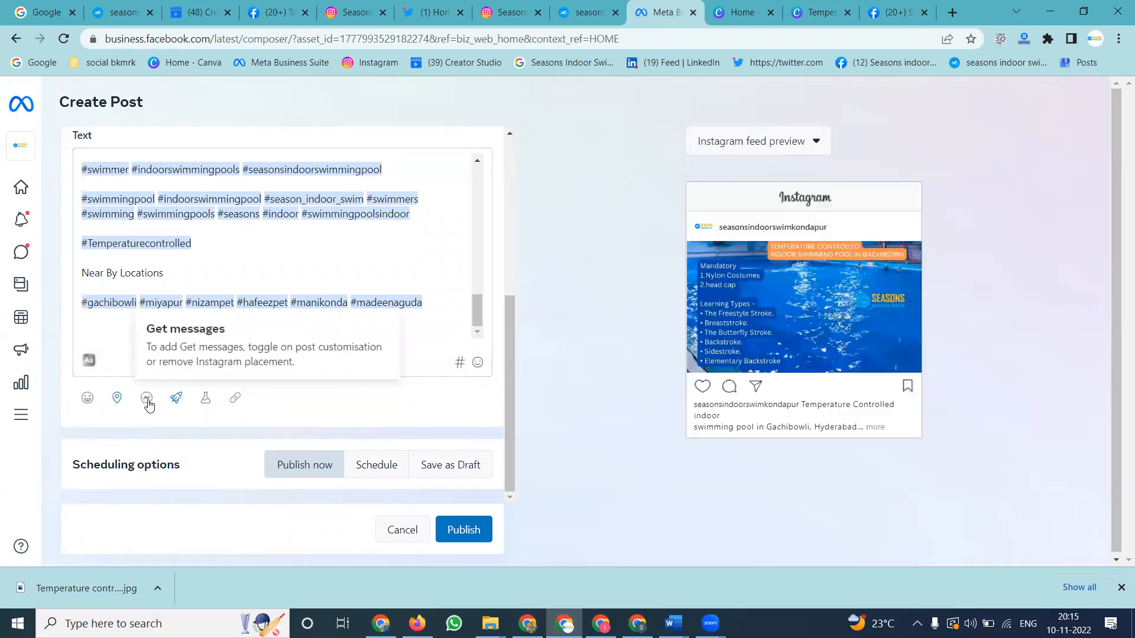
{"action": "left_click", "coordinate": [722, 141]}
{"action": "left_click", "coordinate": [733, 181]}
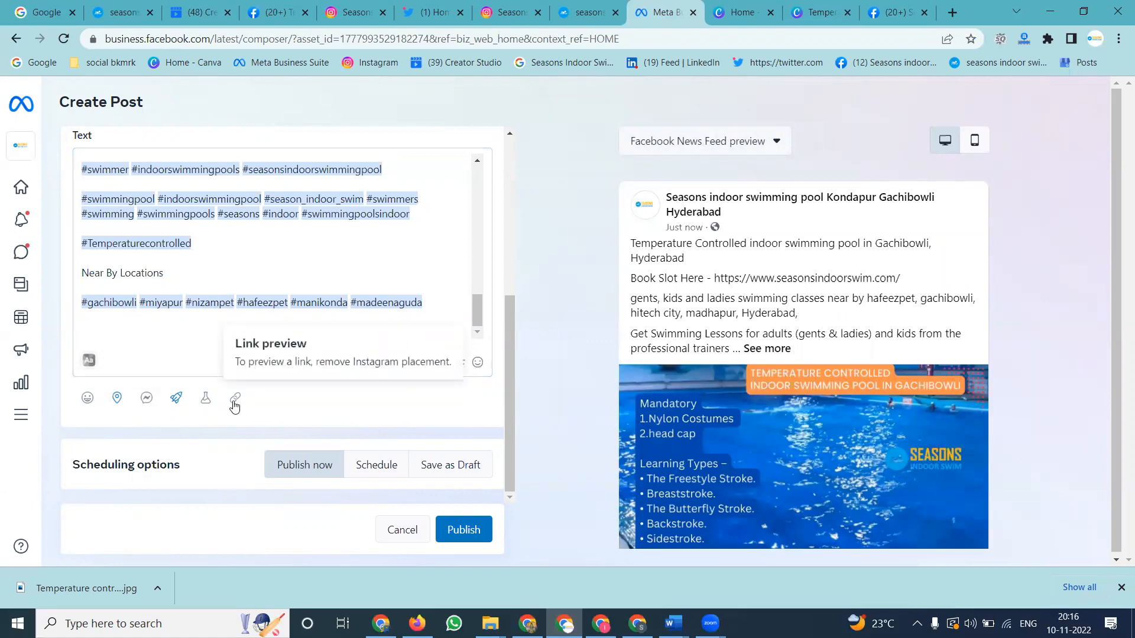
Step: Check the "Book Slot Here" website line in the draft's text and try its link preview option
{"action": "scroll", "coordinate": [295, 299], "scroll_direction": "up", "scroll_amount": 10}
{"action": "scroll", "coordinate": [293, 299], "scroll_direction": "up", "scroll_amount": 3}
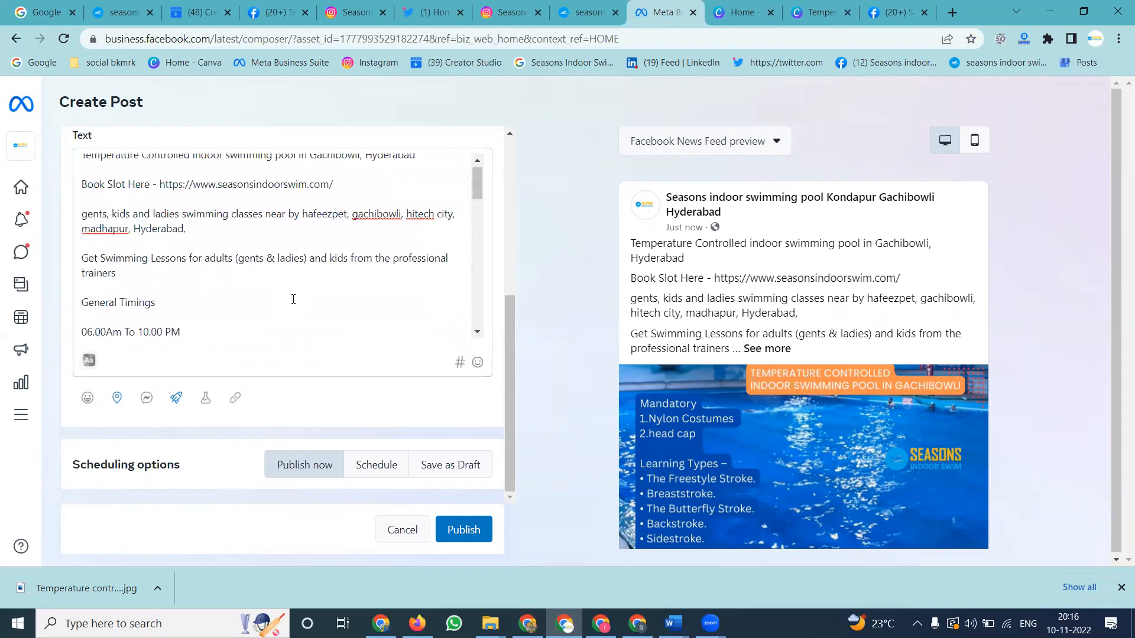
{"action": "triple_click", "coordinate": [244, 184]}
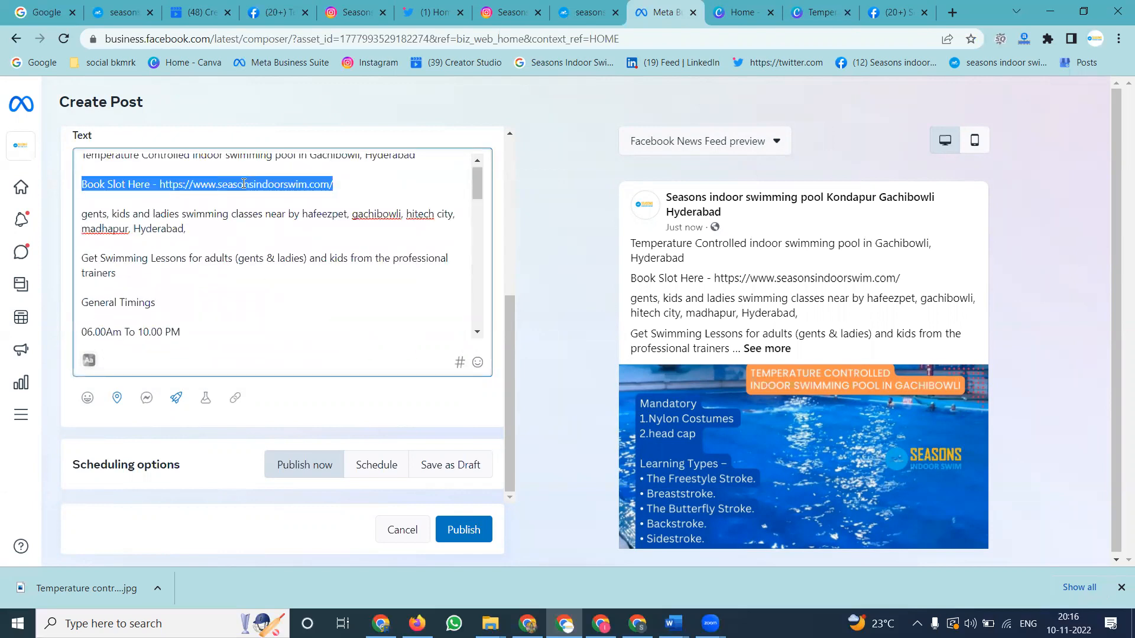
{"action": "left_click", "coordinate": [233, 397]}
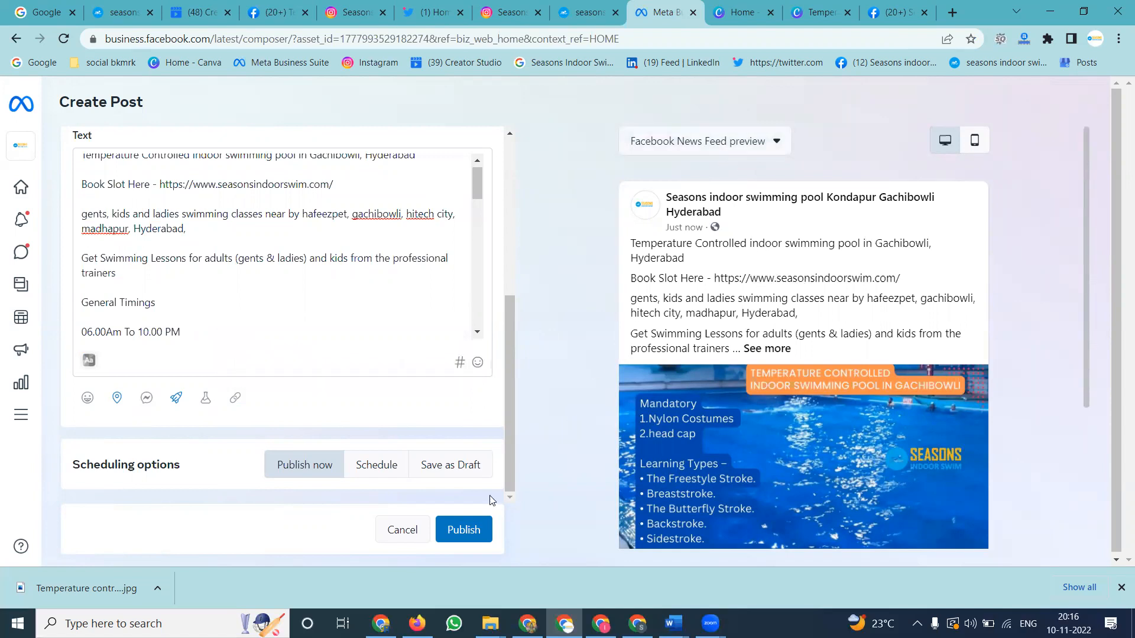
Step: Switch to the YouTube channel's videos and preview "How to share content facebook story and instagram story"
{"action": "mouse_move", "coordinate": [382, 624]}
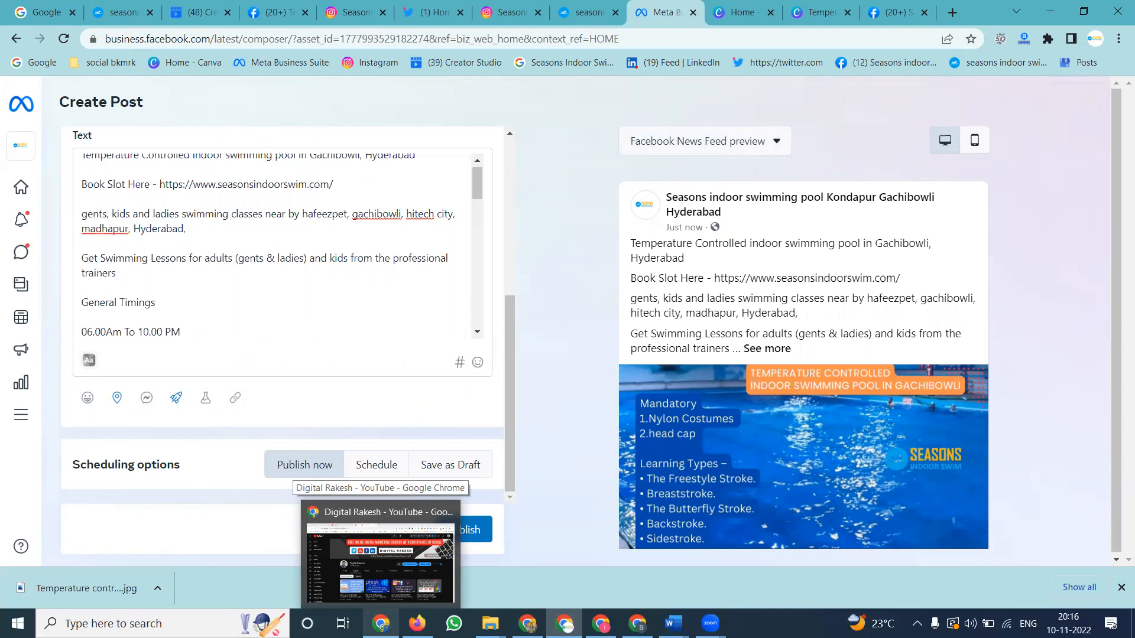
{"action": "left_click", "coordinate": [392, 612]}
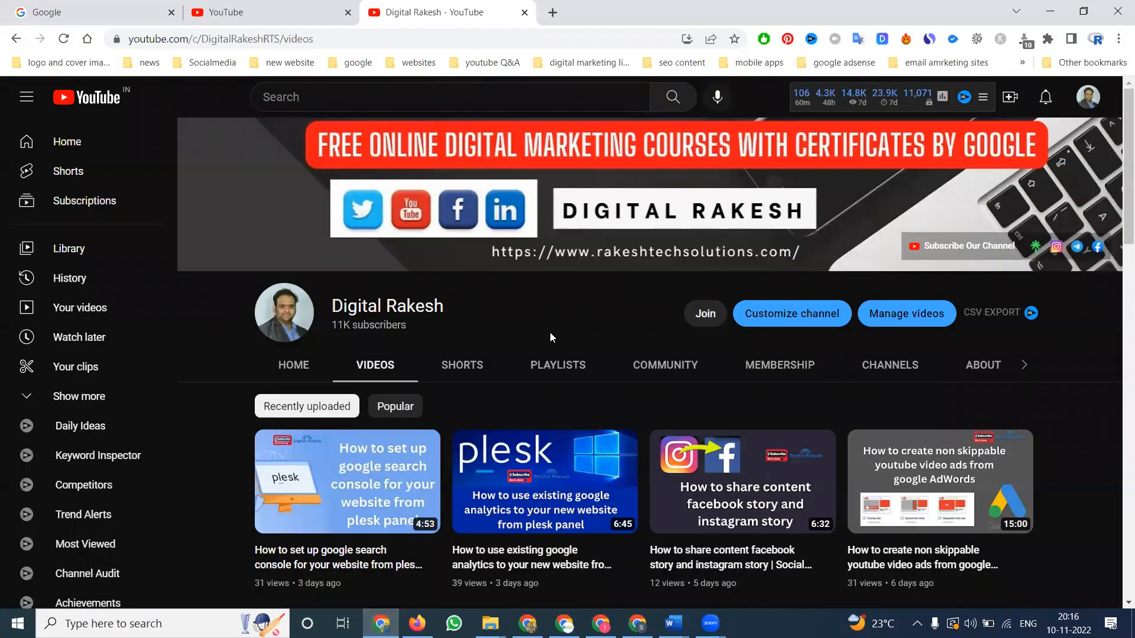
{"action": "mouse_move", "coordinate": [669, 526]}
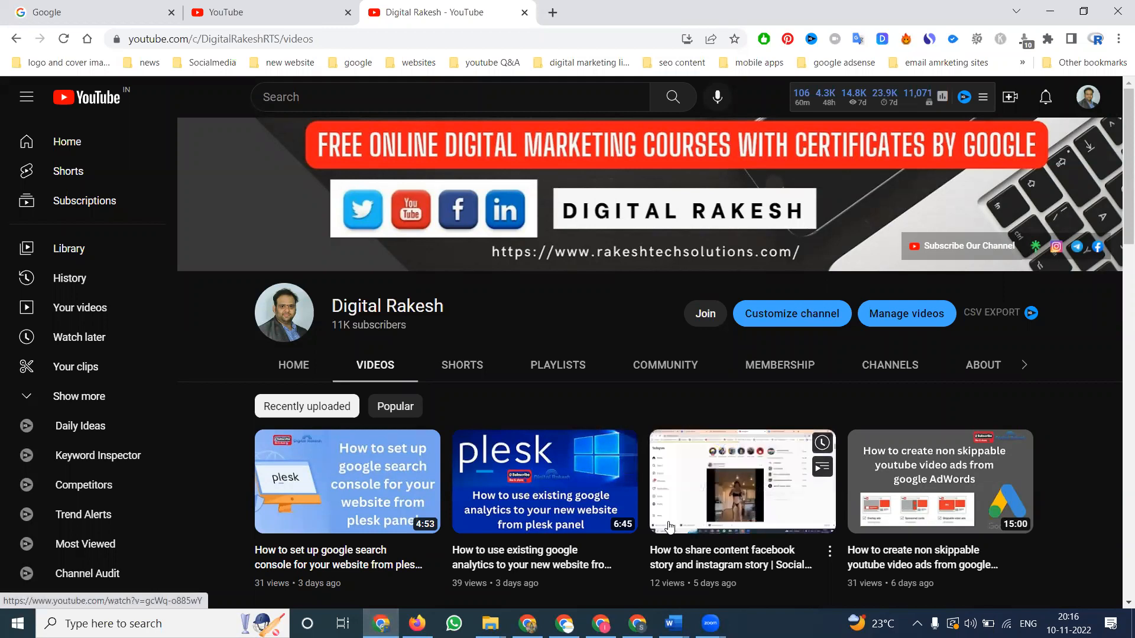